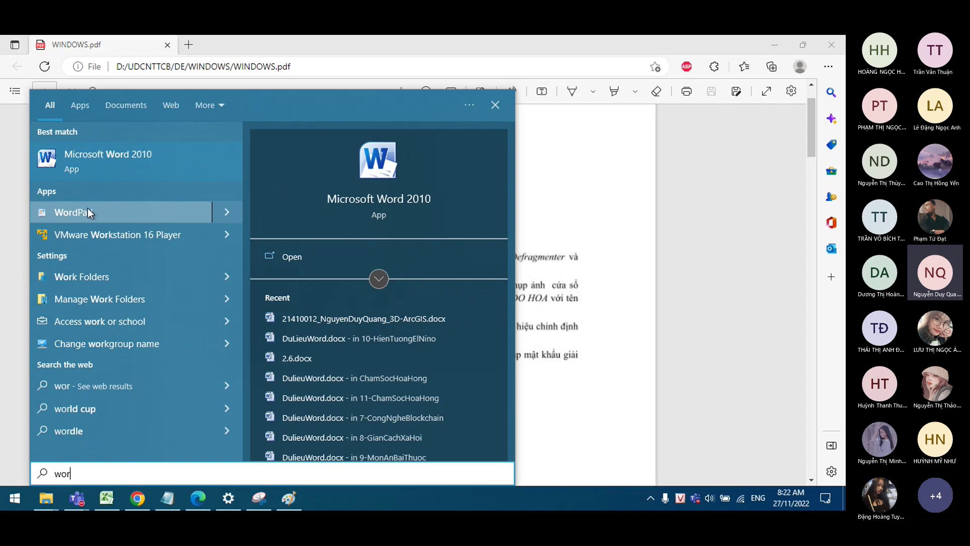
Step: Launch WordPad from the Start menu search results to get a new blank document
click(115, 213)
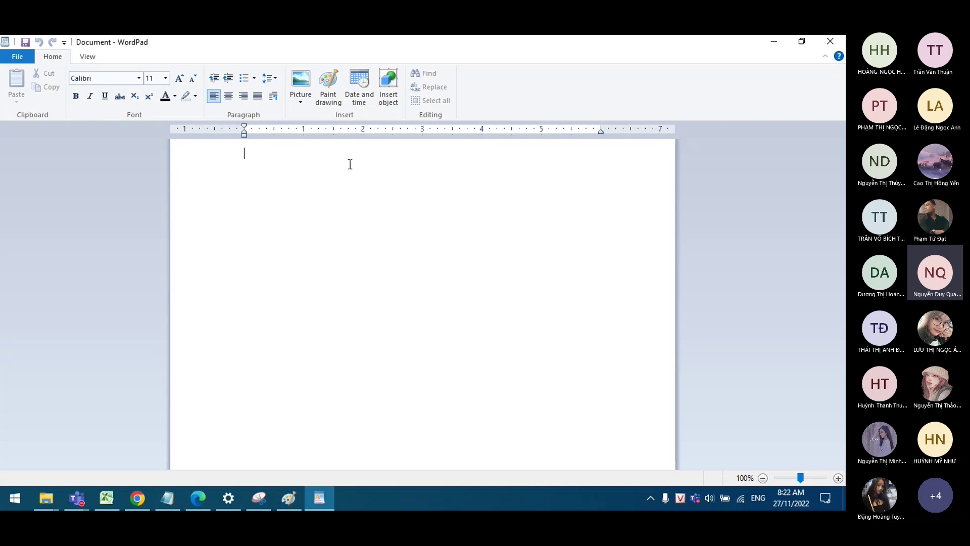
Step: Preview the bullet and line spacing choices, then bring up the WINDOWS.pdf exercise sheet
click(253, 78)
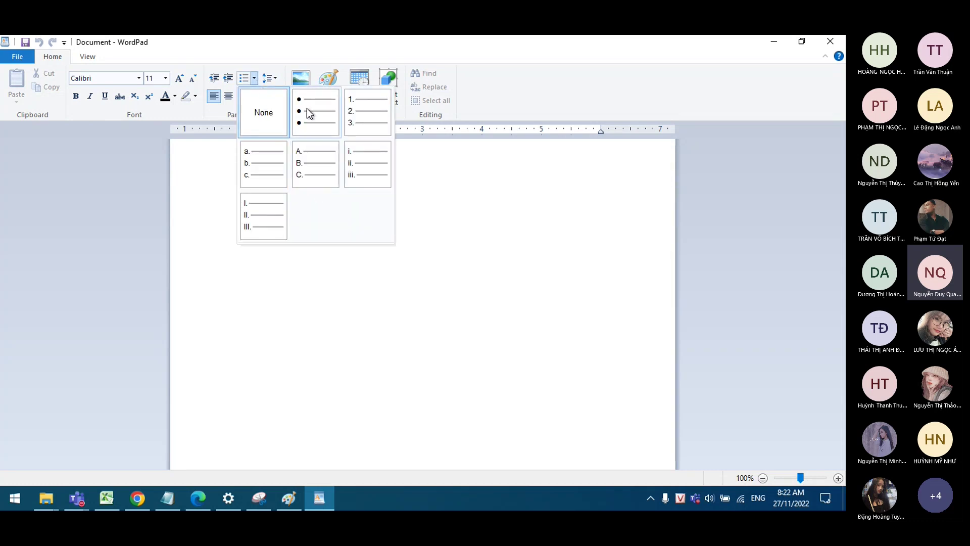
click(269, 77)
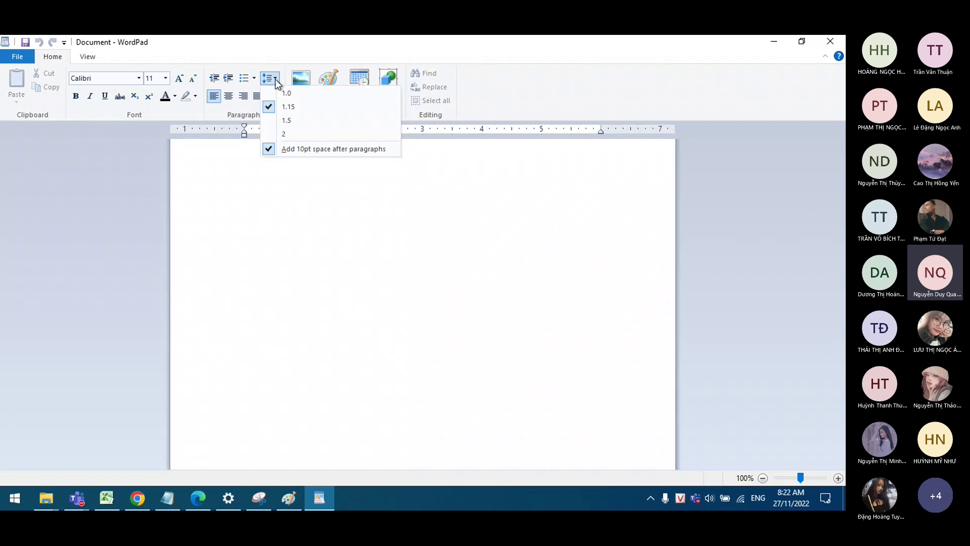
click(322, 223)
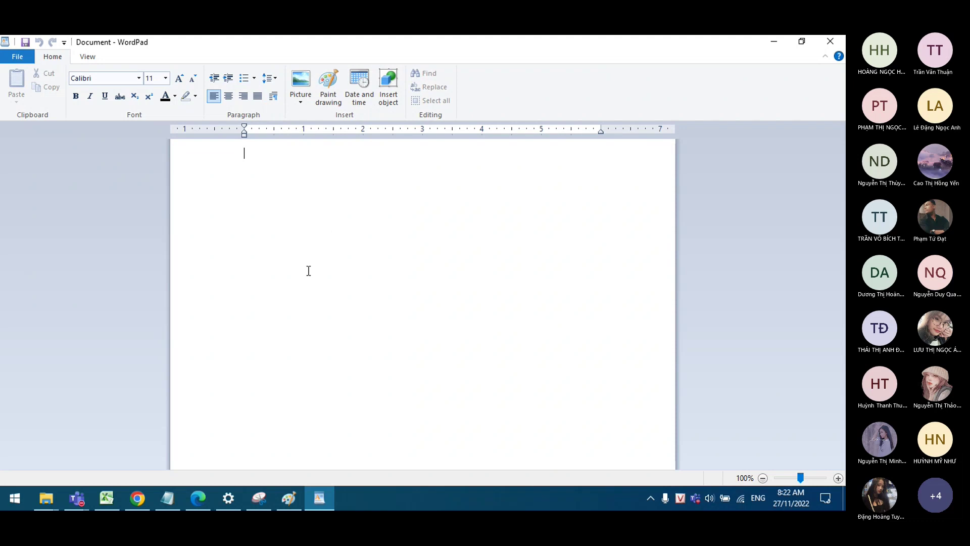
click(205, 500)
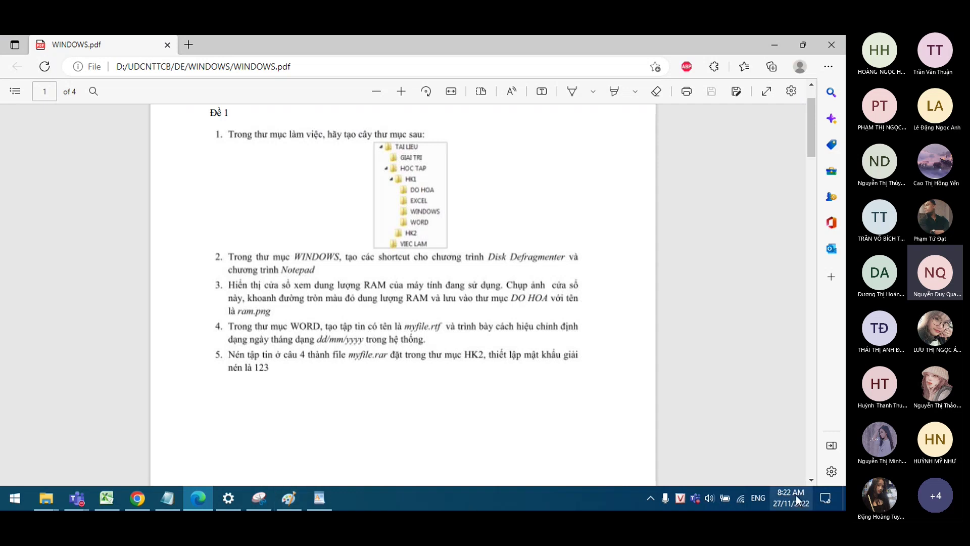
Step: Switch from the Edge PDF viewer back to the blank WordPad document
click(320, 497)
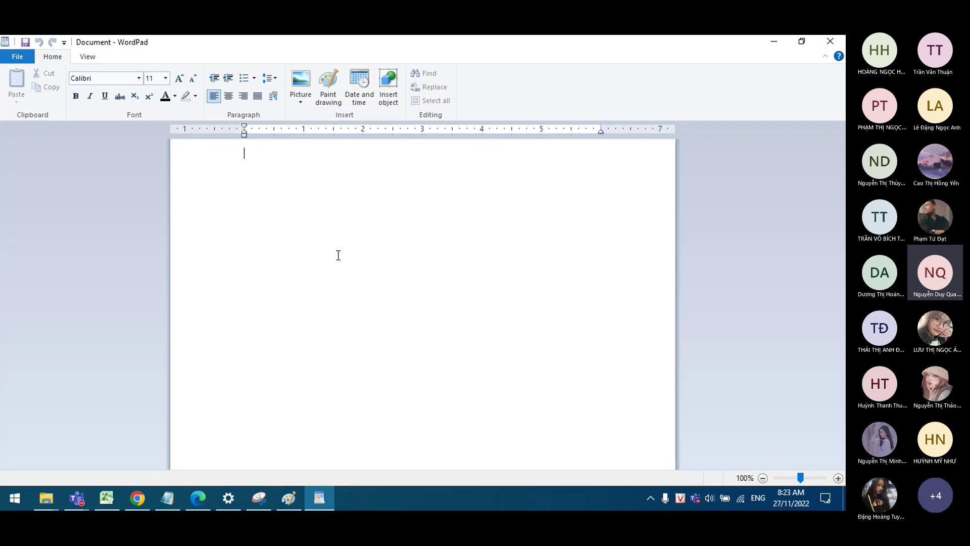
Step: Type 'Bước 1:' and check what the taskbar clock's right-click menu offers
text(Bước)
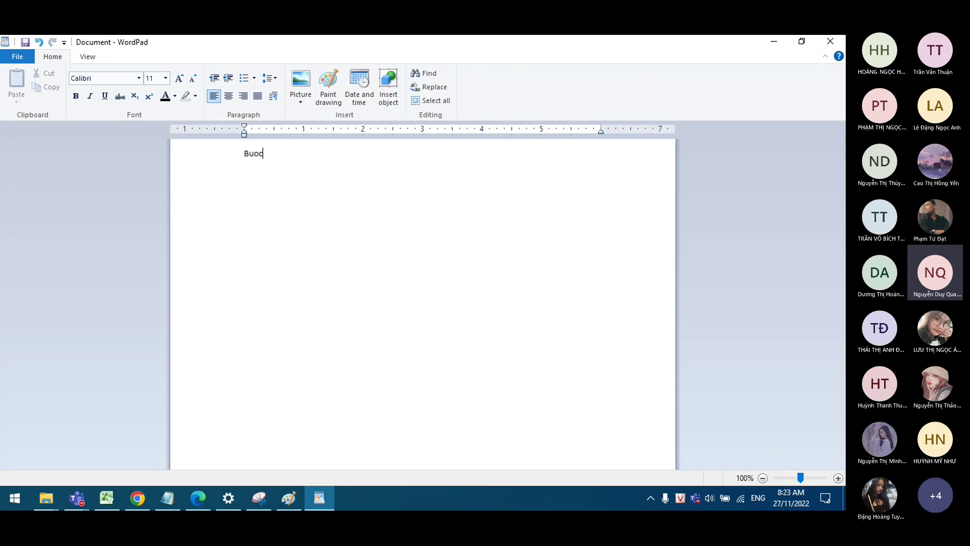
text( 1:)
right_click(796, 502)
click(550, 498)
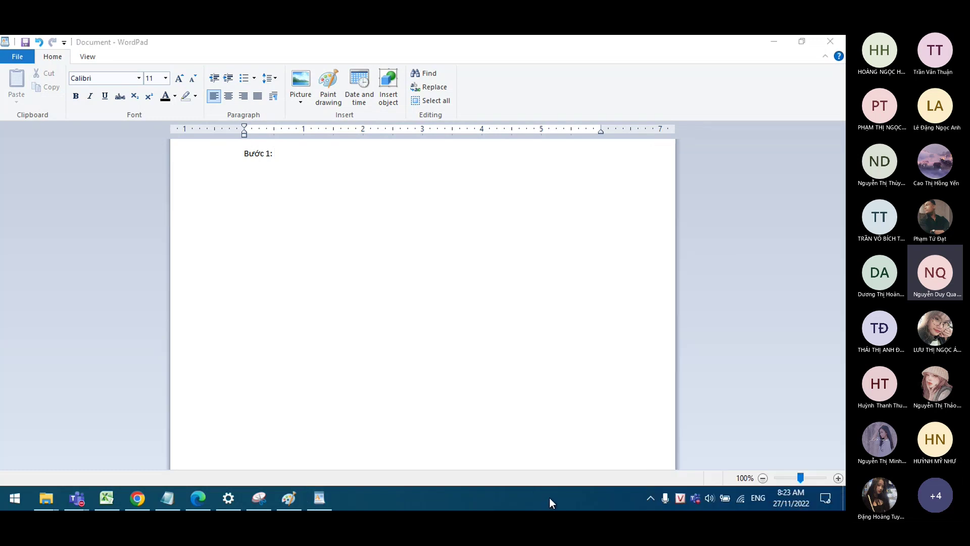
right_click(796, 499)
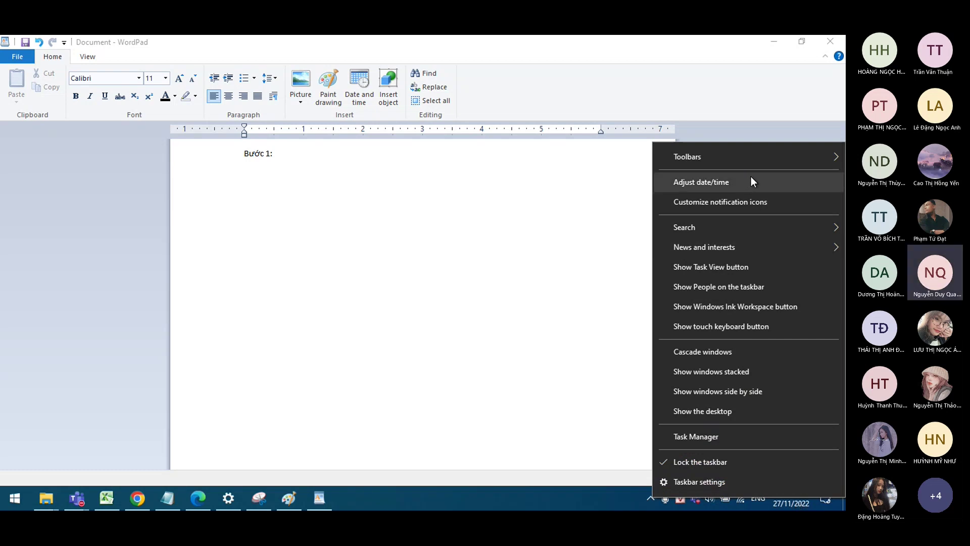
click(401, 160)
Step: Finish the line with 'phải chuột trên đồng hồ hệ thống' and start a new line
text(phair chuootj )
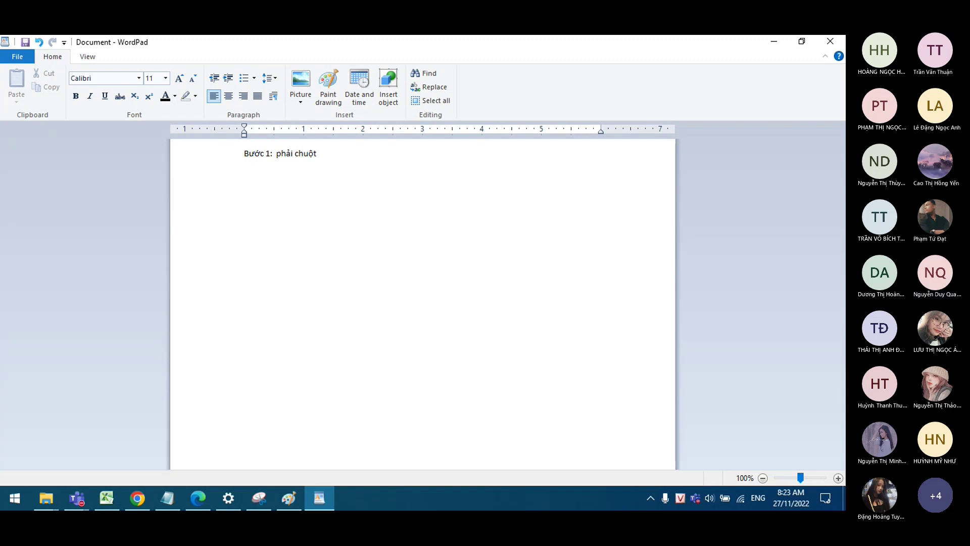
text(tre)
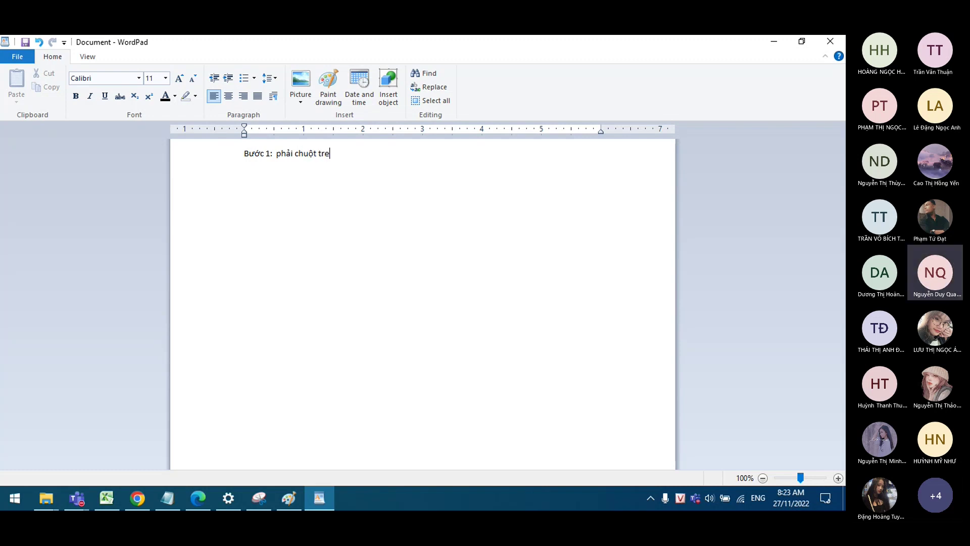
text(en ddoongf hoof heej thoongd)
key(BackSpace)
text(s)
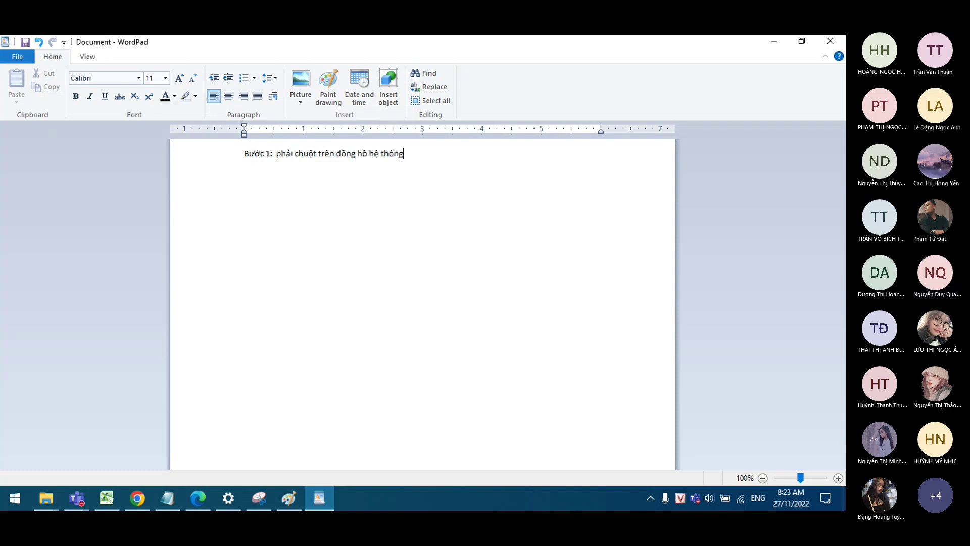
key(Return)
Step: Open Date & time settings from the clock's Adjust date/time option, view the calendar, and return to WordPad
right_click(781, 492)
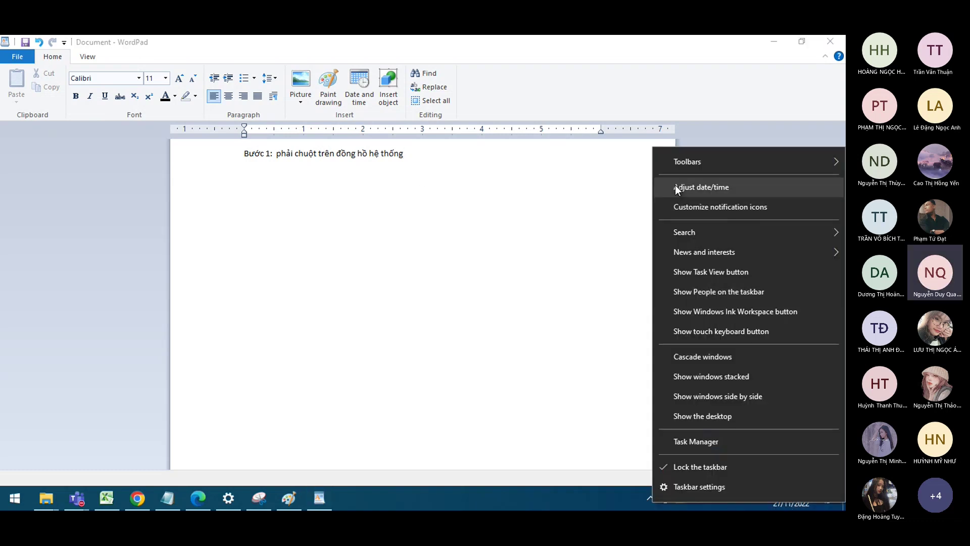
click(721, 190)
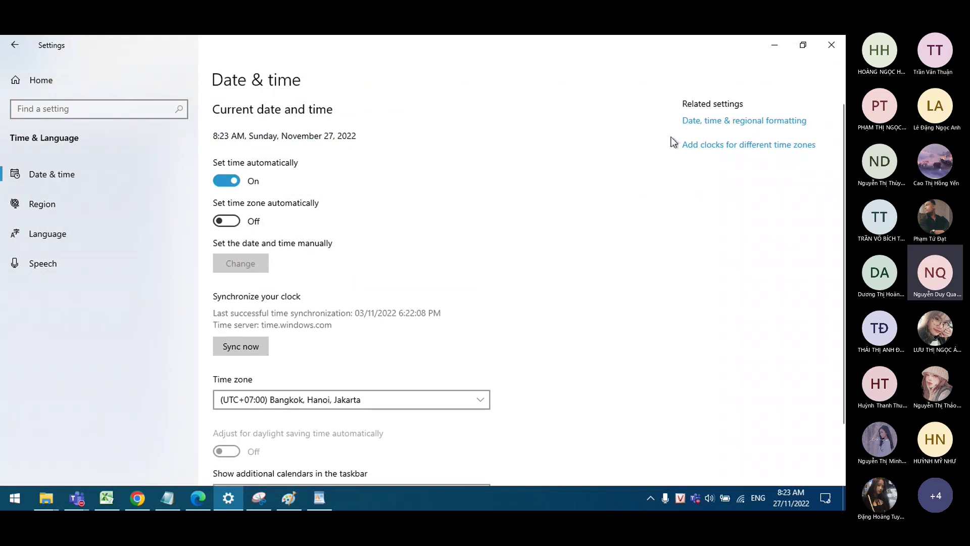
click(697, 127)
click(791, 502)
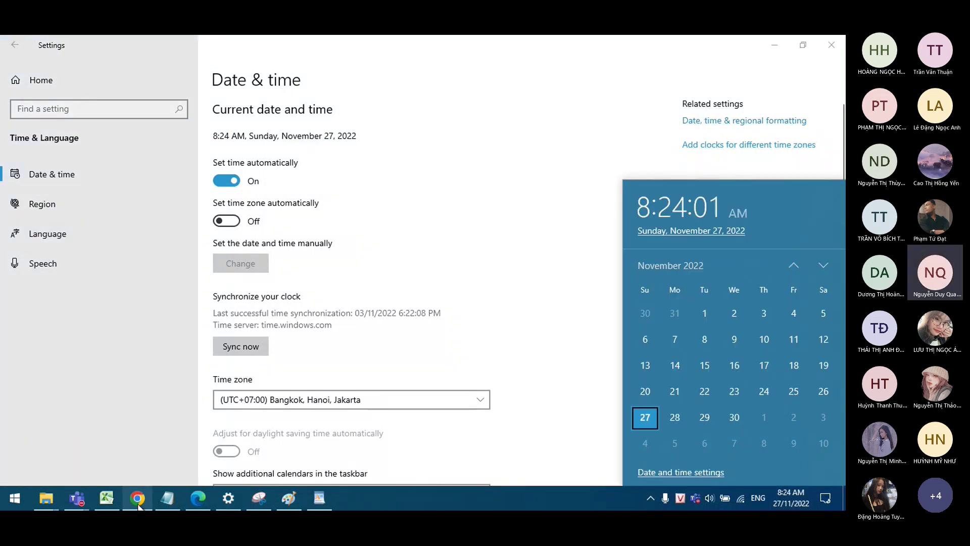
click(319, 497)
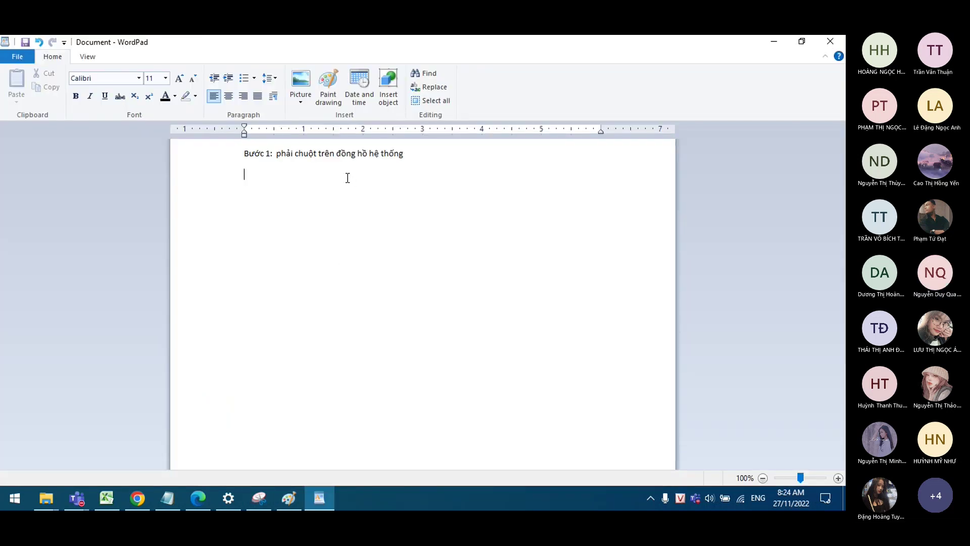
Step: Append ' > chọn Adjust date/time >' to the step 1 line, correcting the misspelled 'Adjust'
click(449, 158)
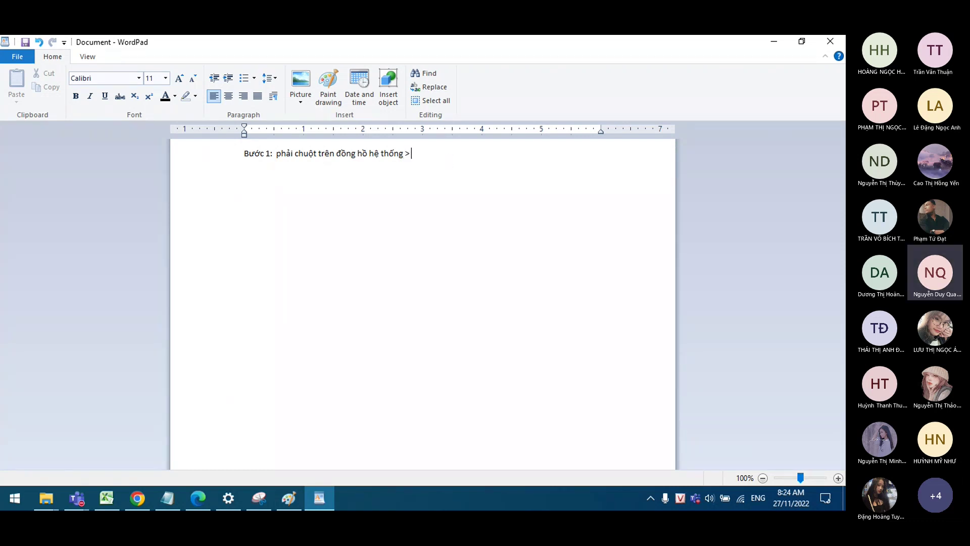
text(> chọn )
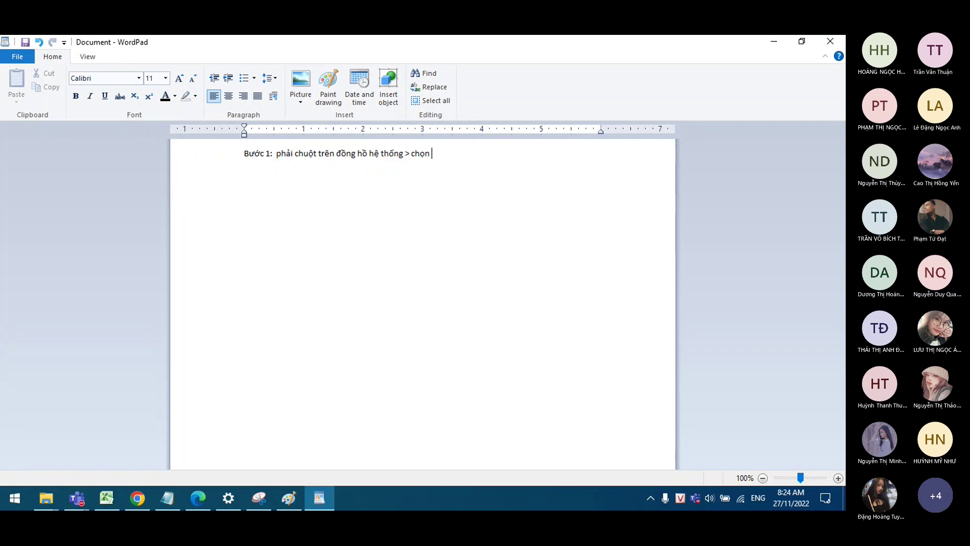
text(A)
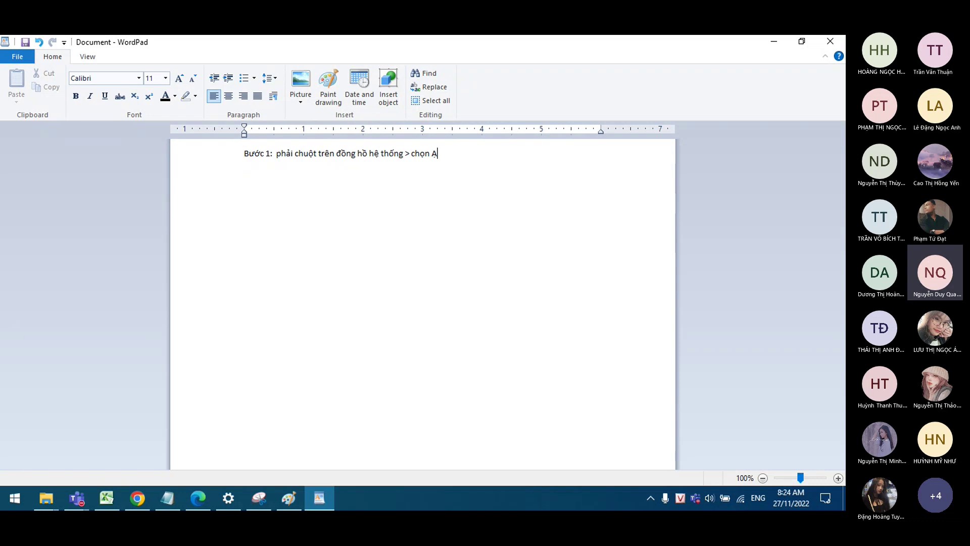
text(jú)
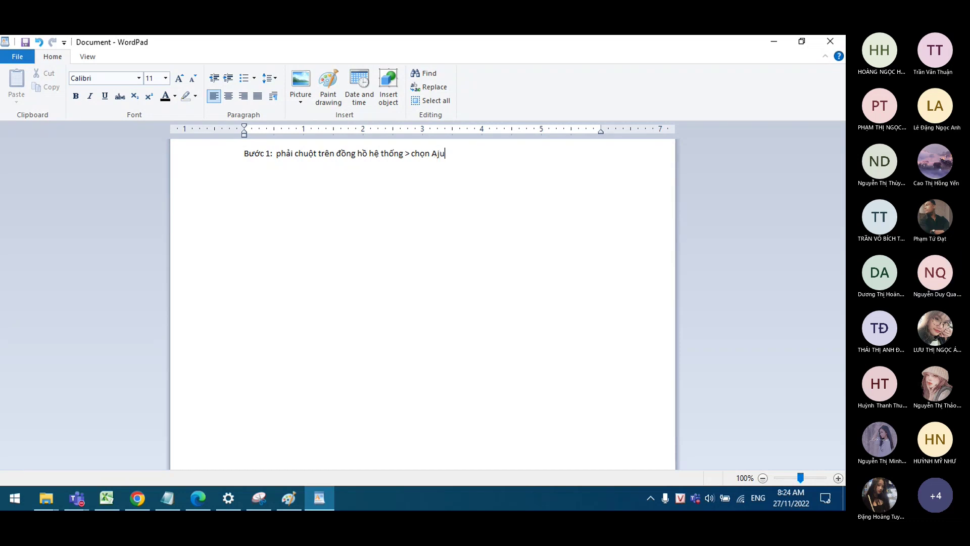
text(s)
key(BackSpace)
key(BackSpace)
text(djust date/time)
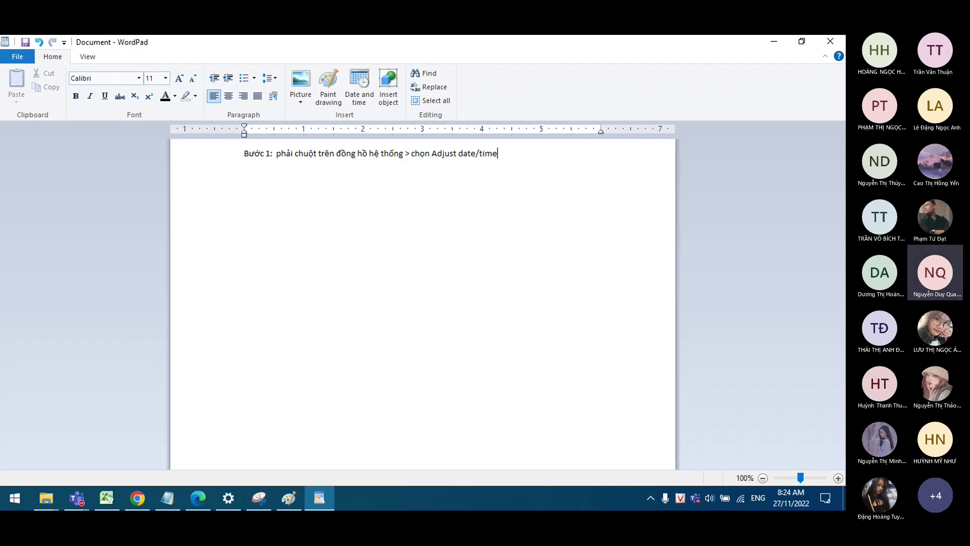
text( >)
Step: Check the regional format settings, then open the Date and Time dialog via the other time zones link
click(199, 495)
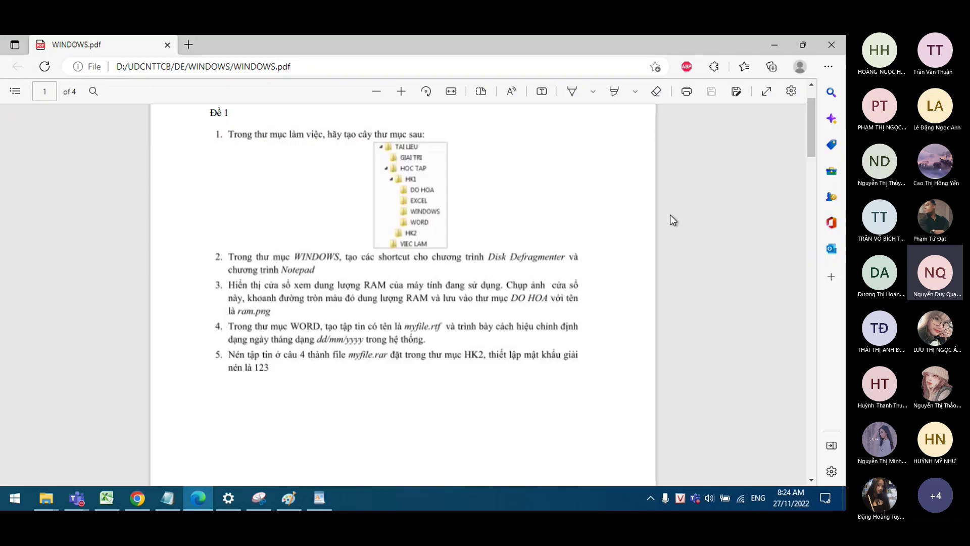
click(238, 496)
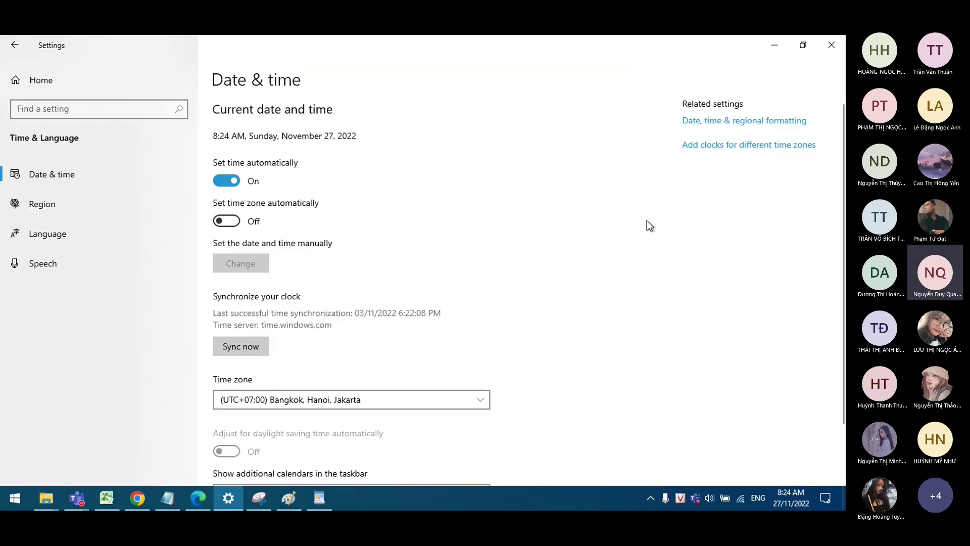
click(720, 121)
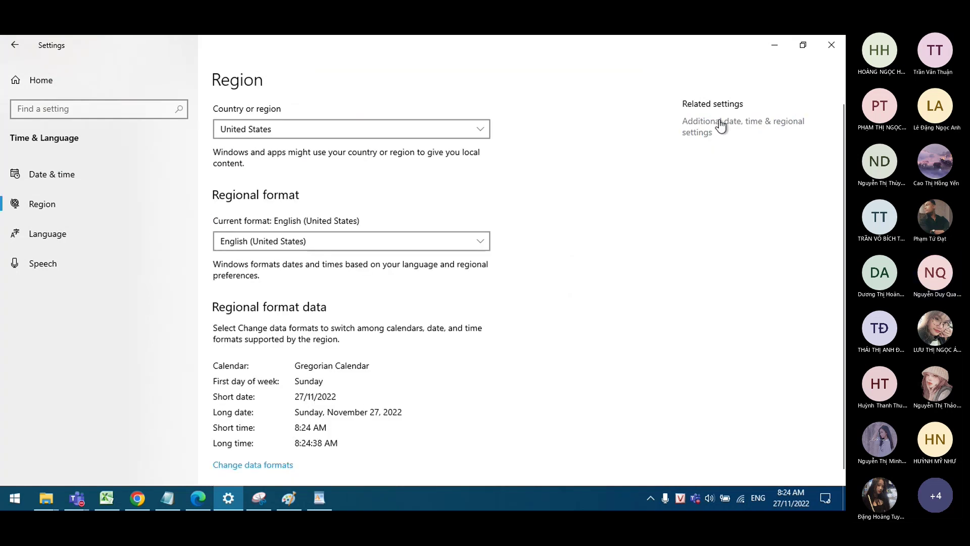
click(15, 45)
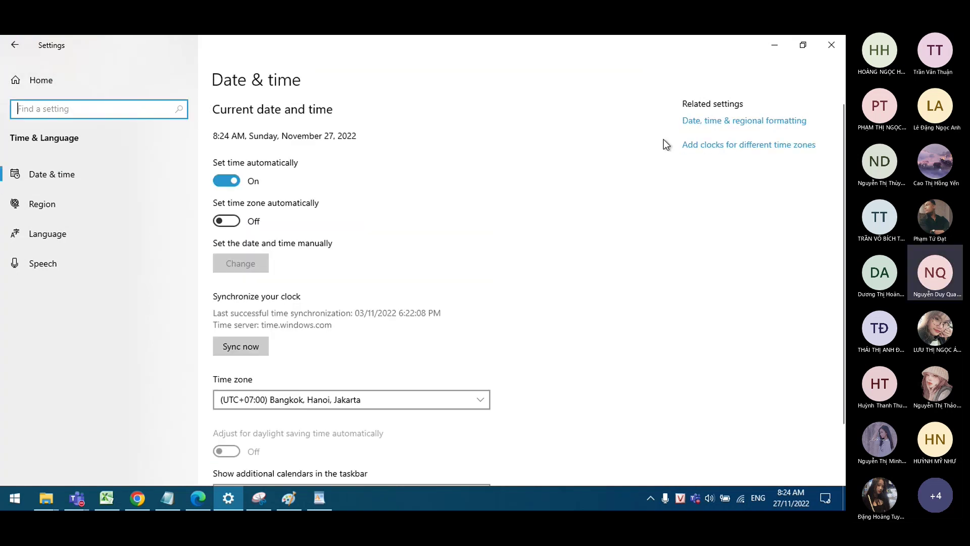
click(708, 145)
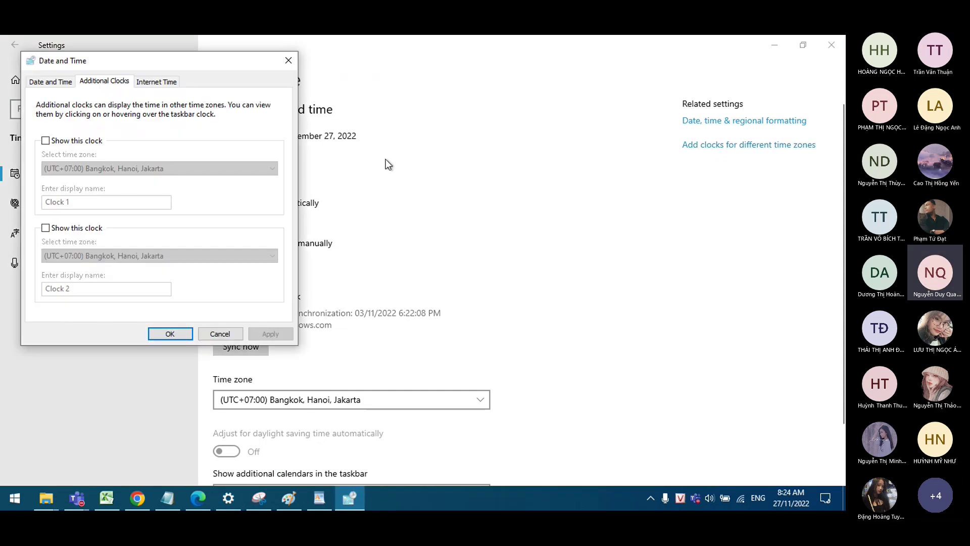
click(49, 81)
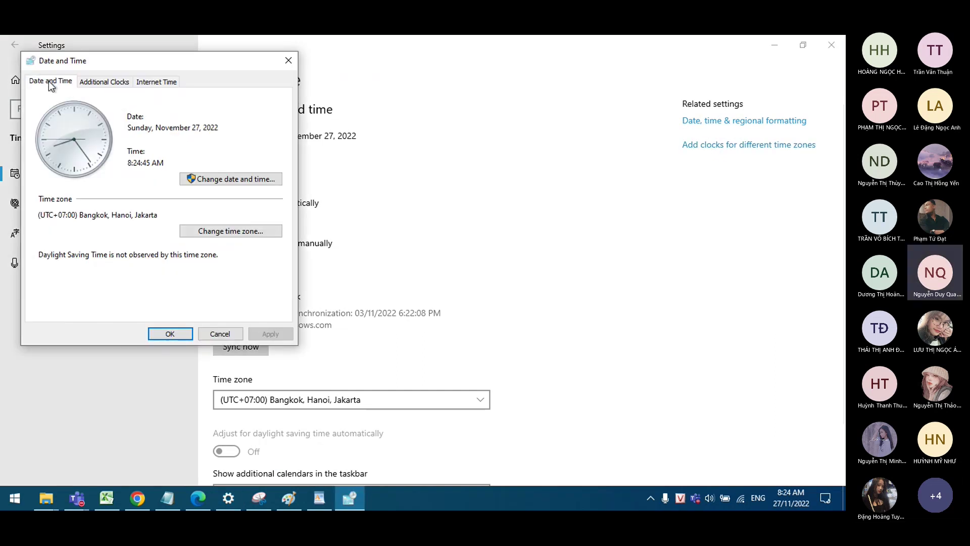
drag(148, 67, 389, 61)
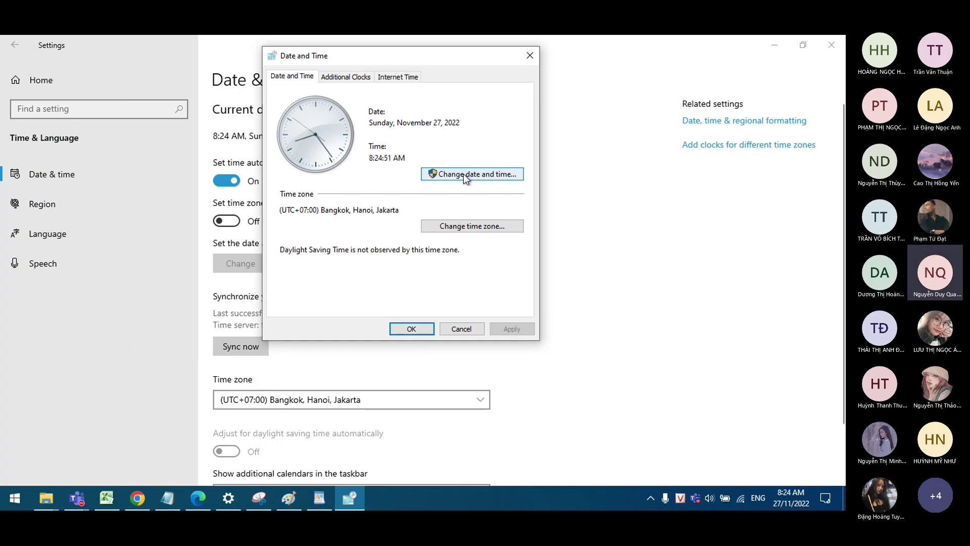
Step: Close the Date and Time dialog without changes and start a new line below step 1
click(318, 496)
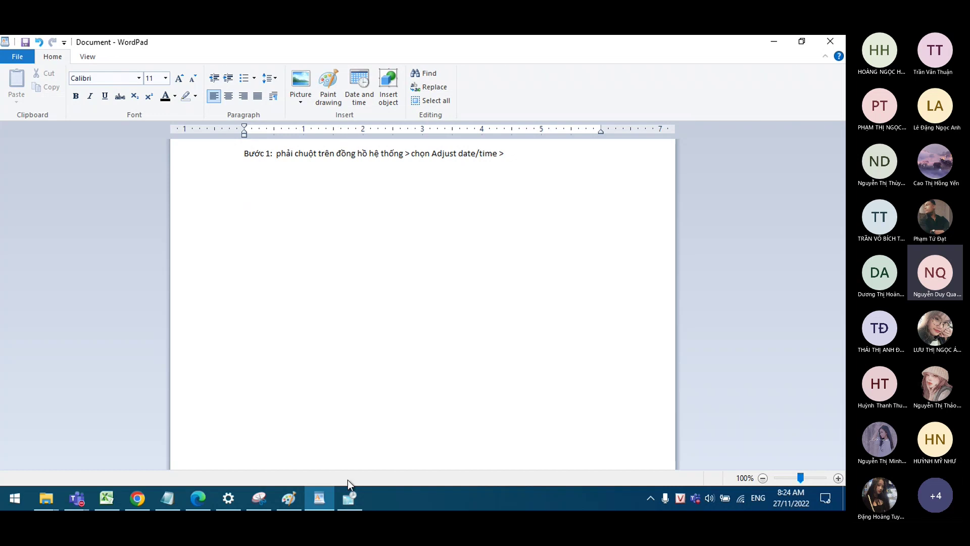
click(352, 500)
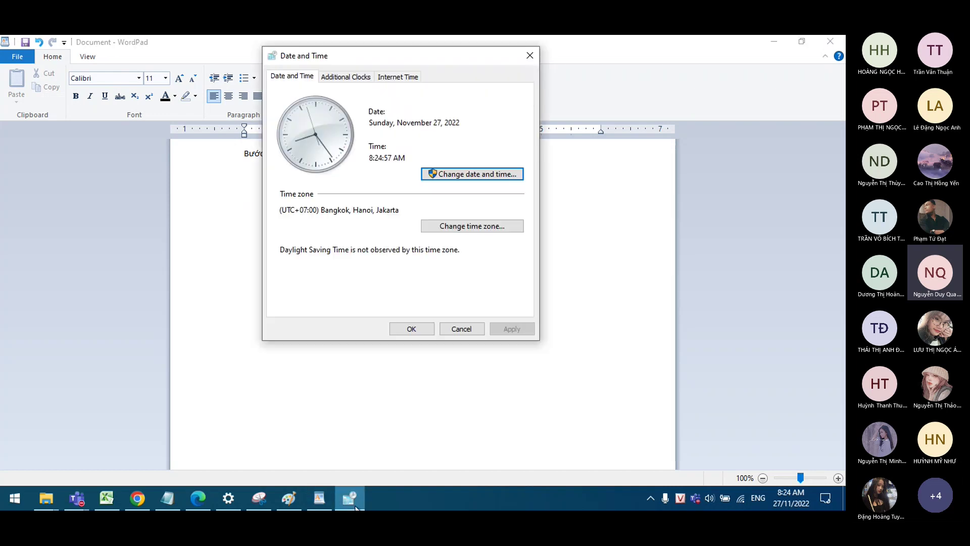
click(480, 327)
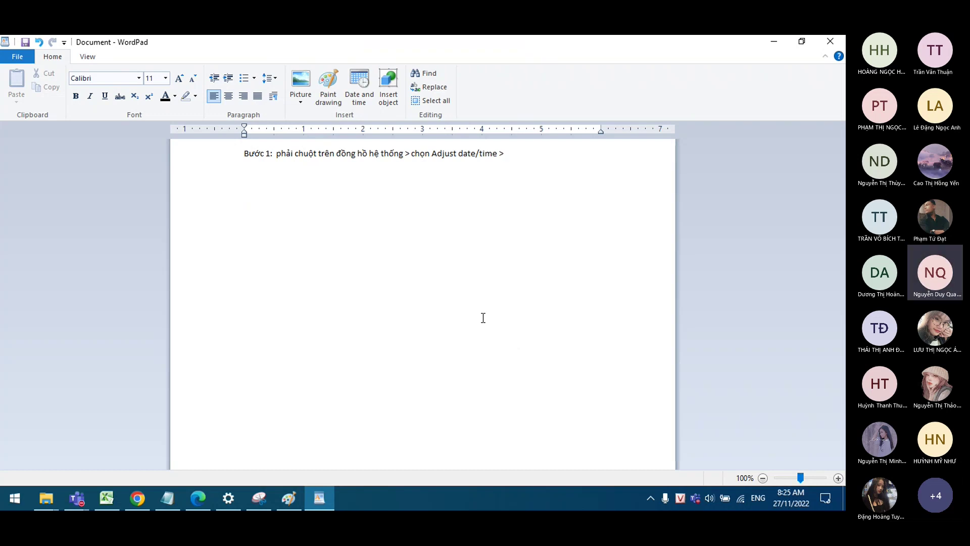
key(Return)
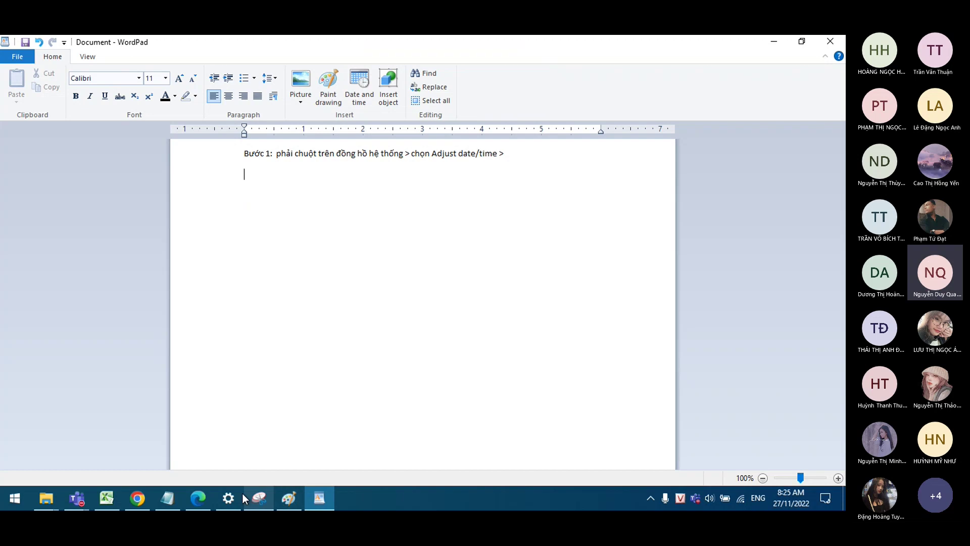
Step: Snip and copy the 'Add clocks for different time zones' link from Settings, then return to WordPad
click(230, 498)
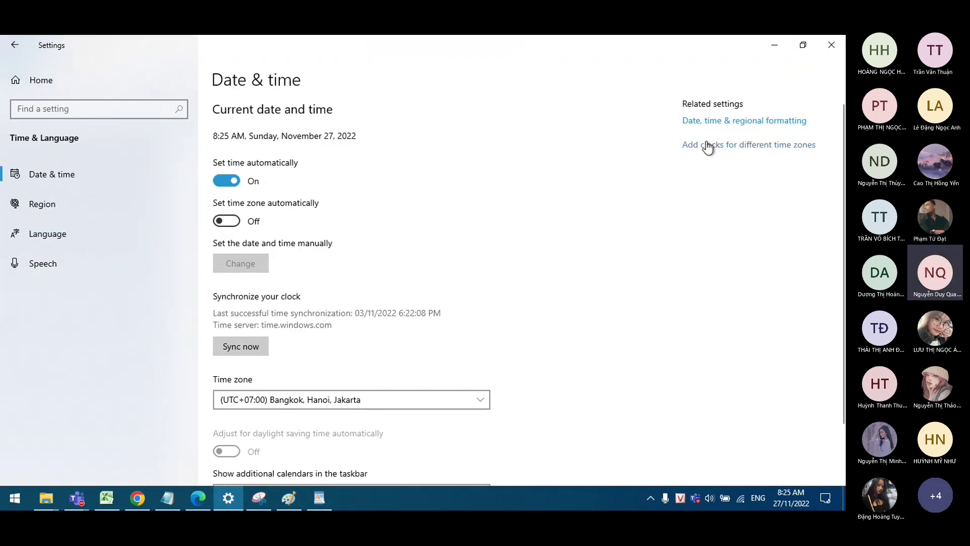
click(259, 498)
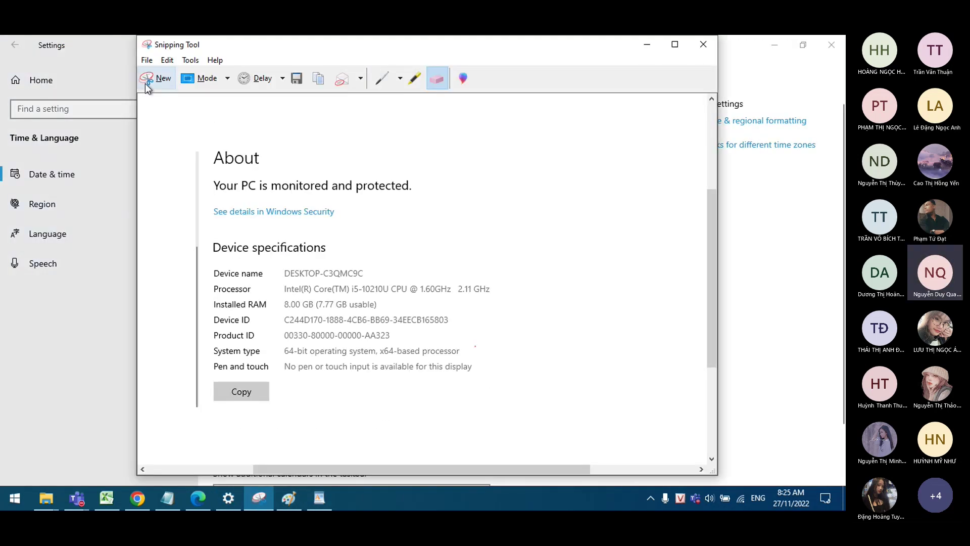
click(147, 79)
drag(647, 128, 824, 162)
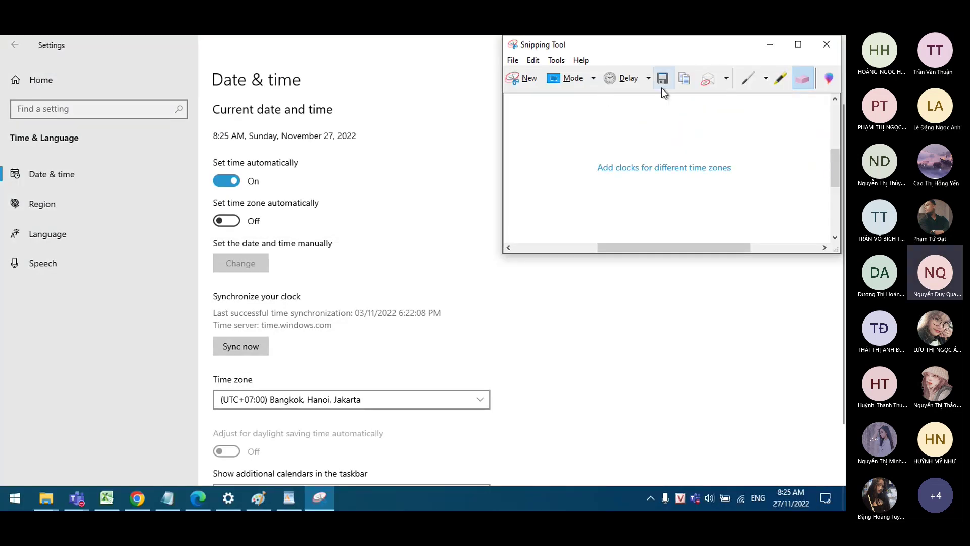
click(682, 79)
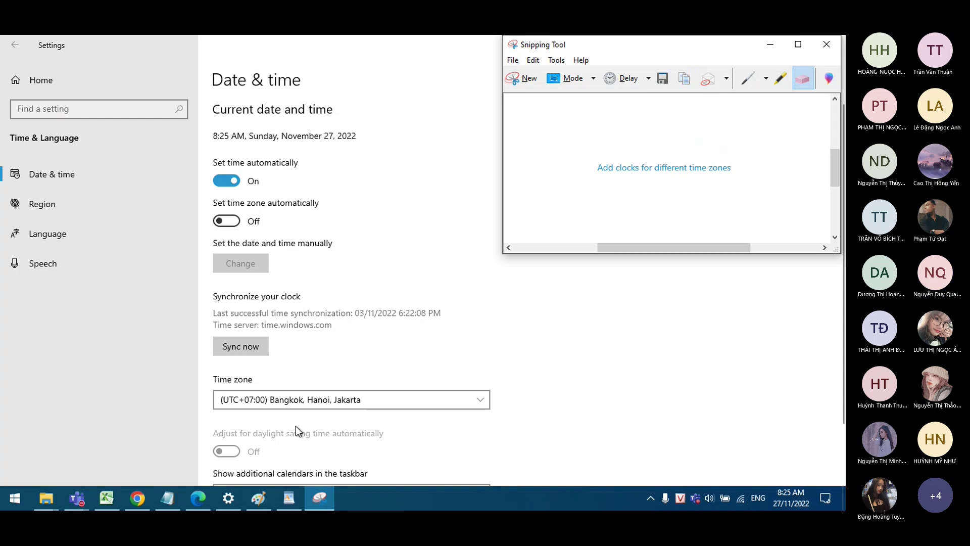
click(262, 498)
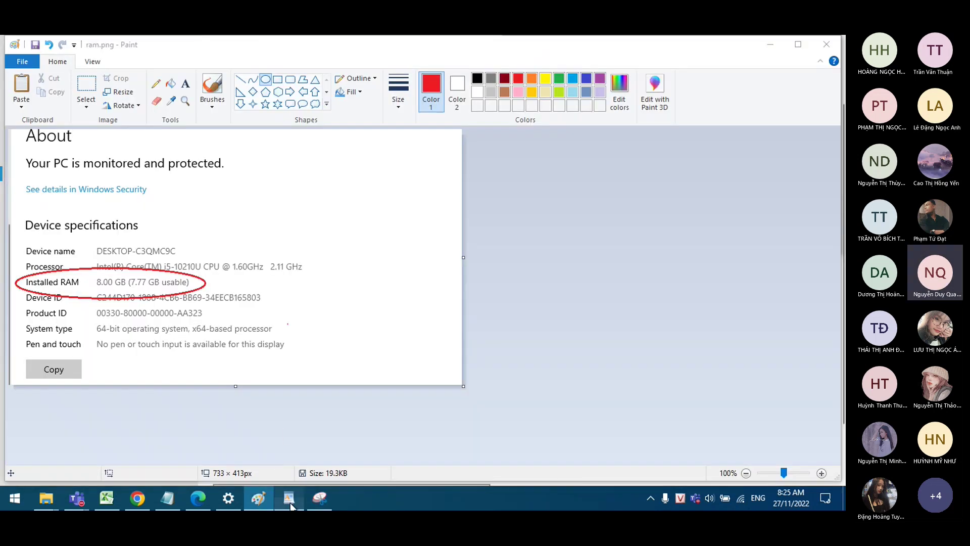
click(289, 498)
Step: Paste the link capture under step 1 and add a 'bước 2:' line below it
key(ctrl+v)
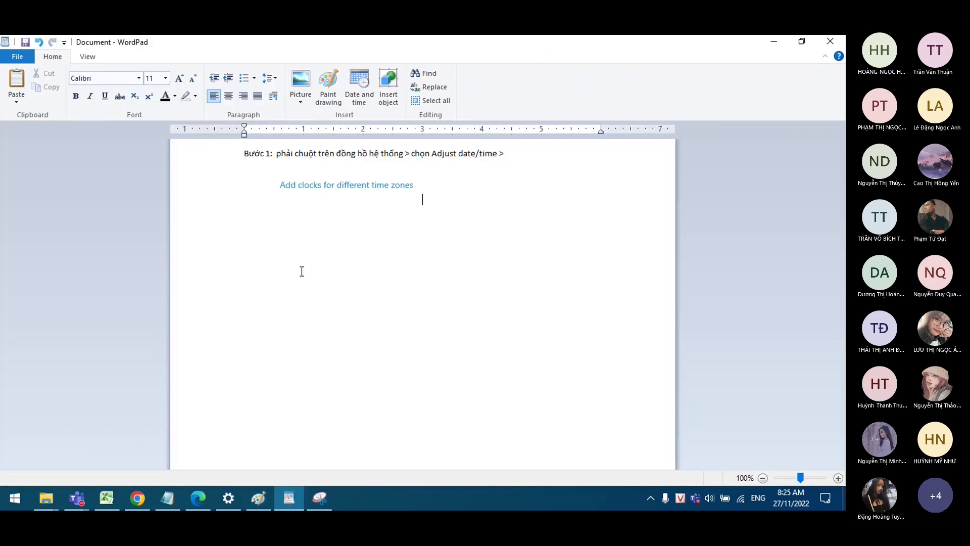
key(Return)
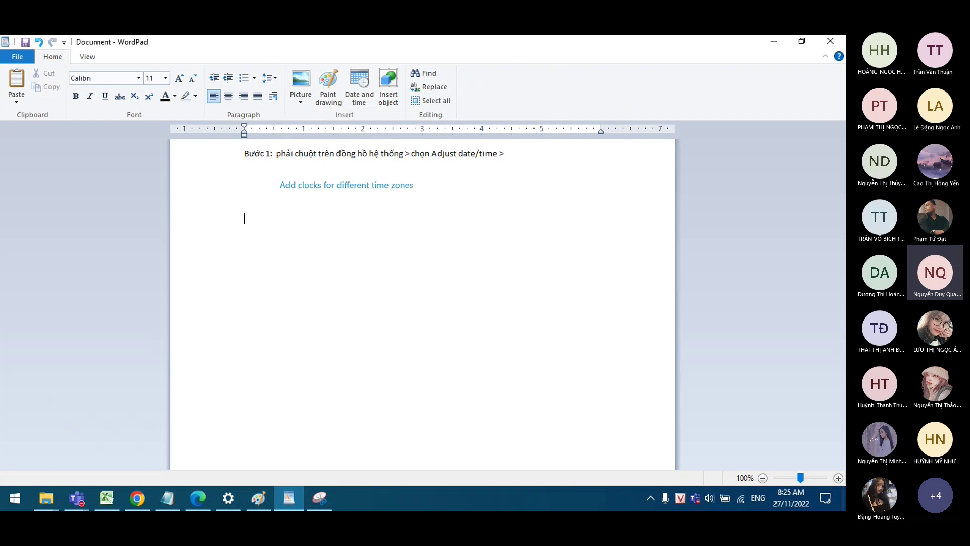
text(bước )
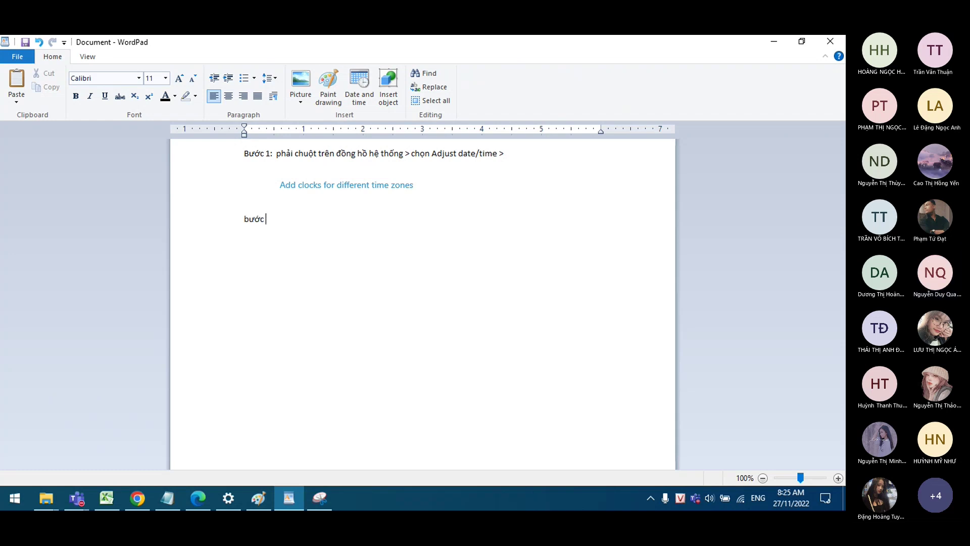
text(2:)
key(Return)
Step: Capitalize the label to 'Bước 2:' and go to the Date & time settings page
click(249, 218)
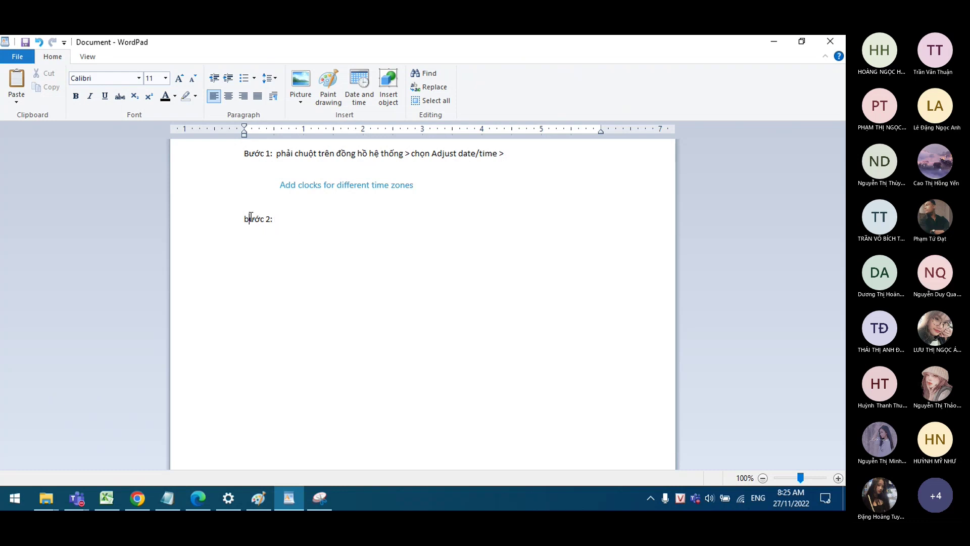
key(BackSpace)
text(B)
click(276, 246)
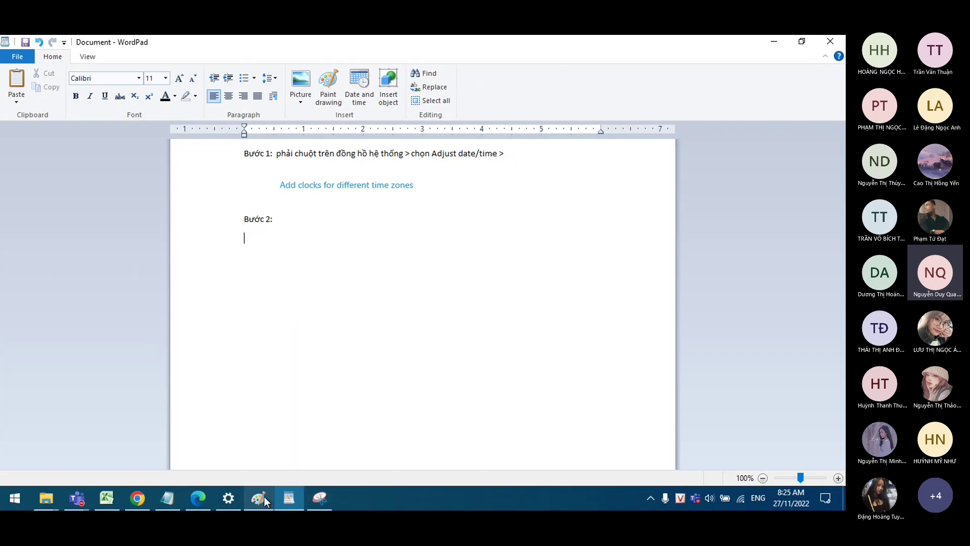
click(228, 498)
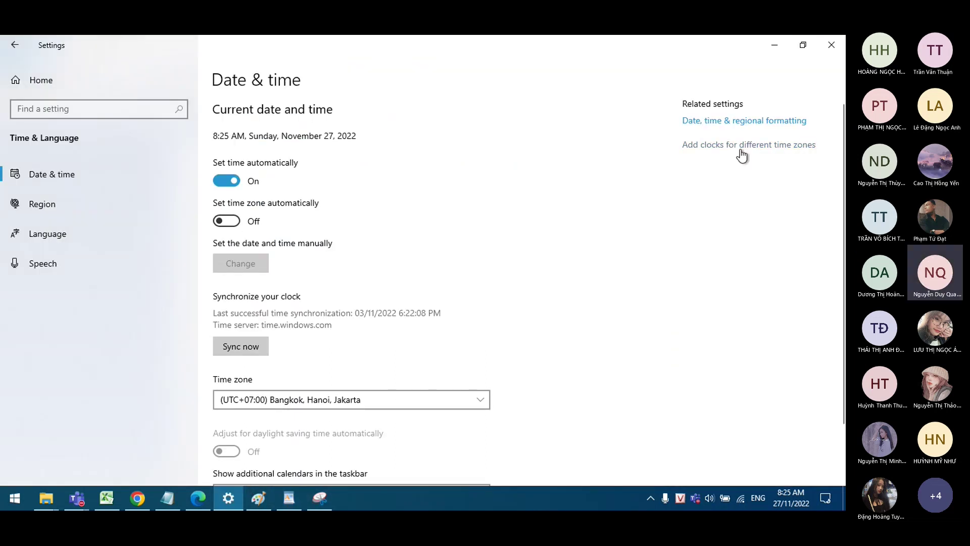
Step: Open the Date and Time dialog from 'Add clocks for different time zones' and view its Date and Time tab
click(703, 147)
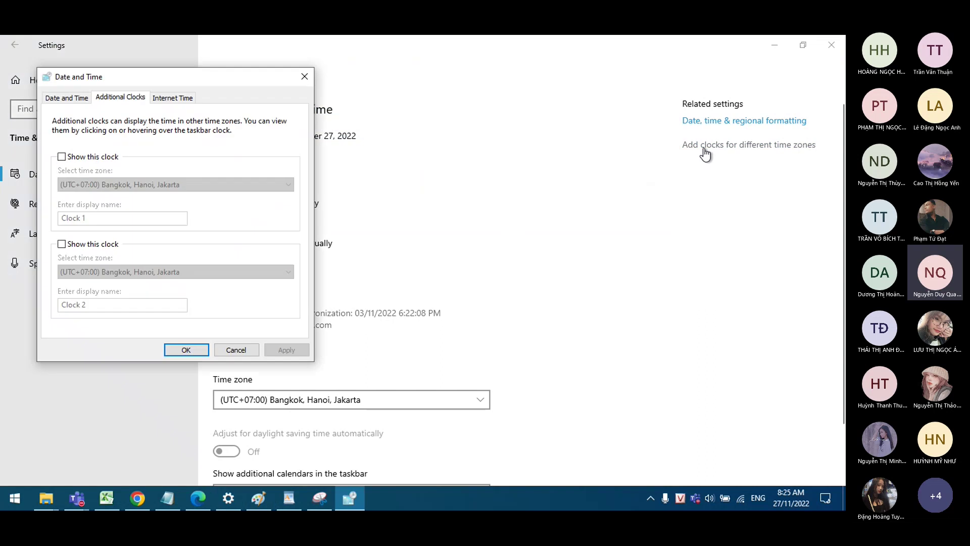
click(64, 101)
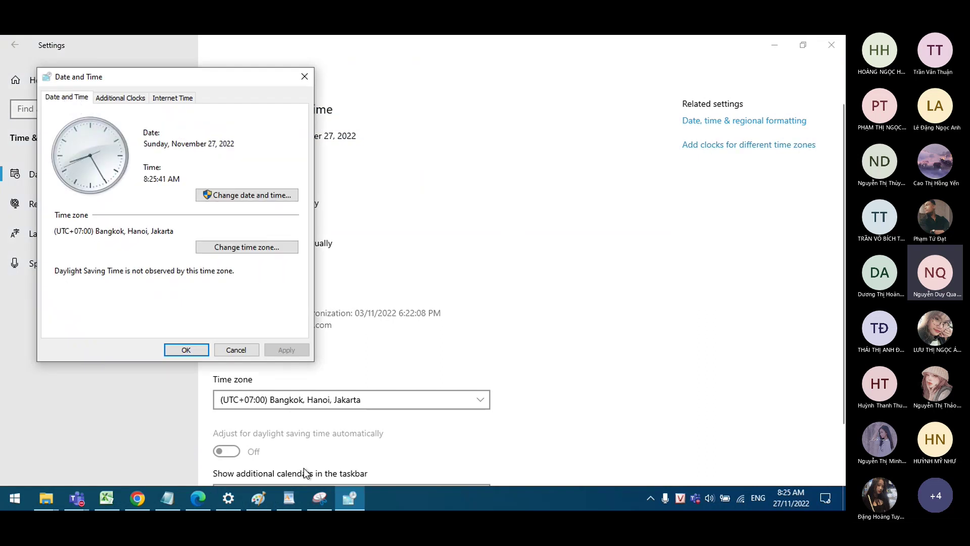
click(319, 498)
Step: Snip the top of the Date and Time dialog with its clock and date, then return to WordPad
click(527, 78)
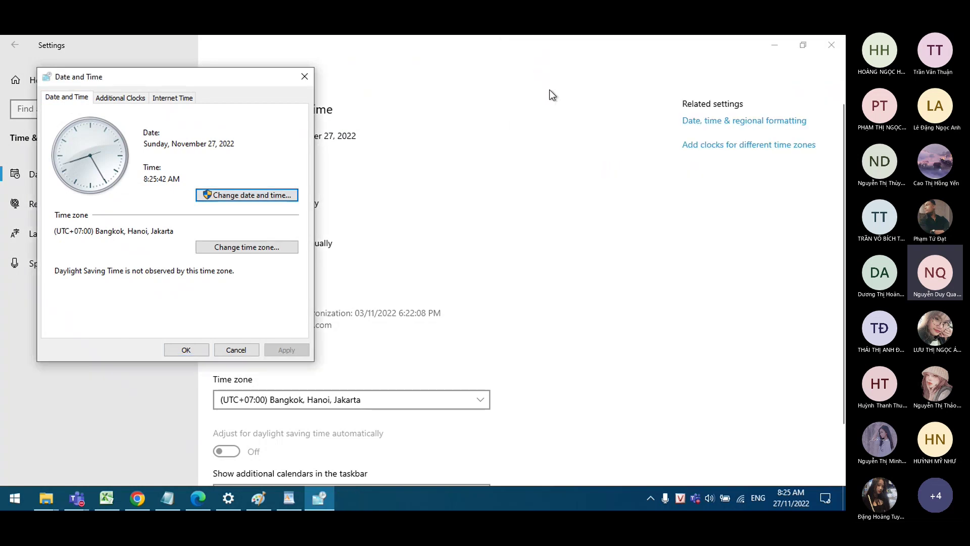
drag(39, 88, 105, 116)
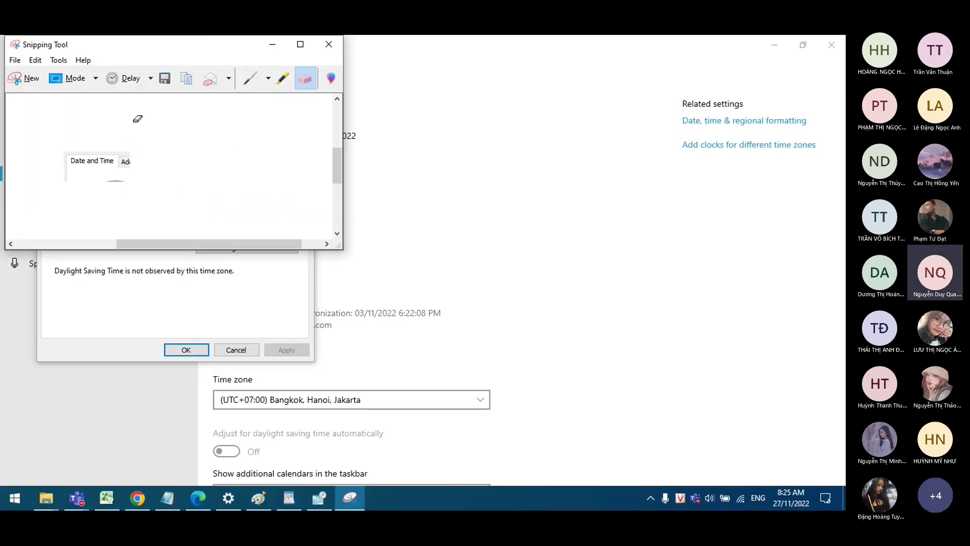
click(38, 78)
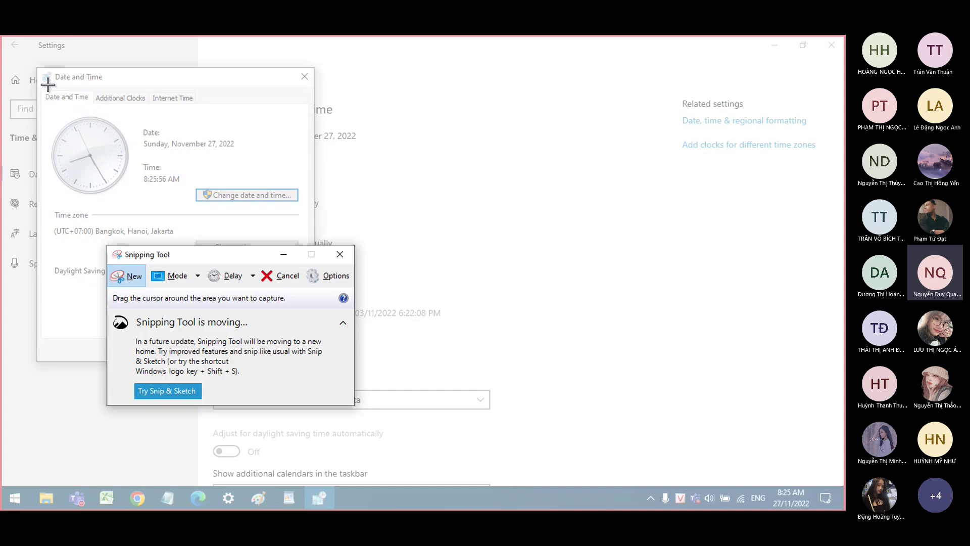
drag(39, 69, 311, 218)
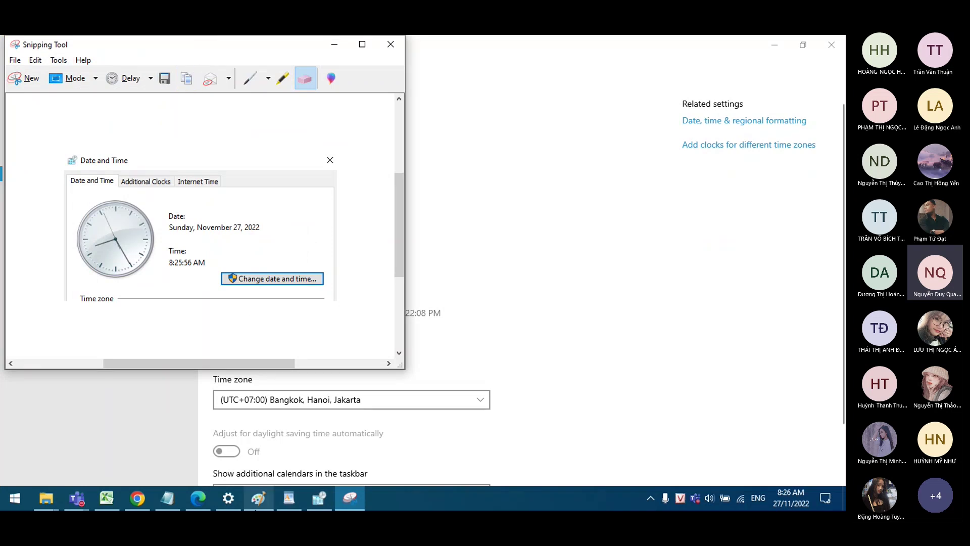
click(288, 500)
Step: Paste the dialog snip under Bước 2 and caption it 'tab Date and Time'
key(ctrl+v)
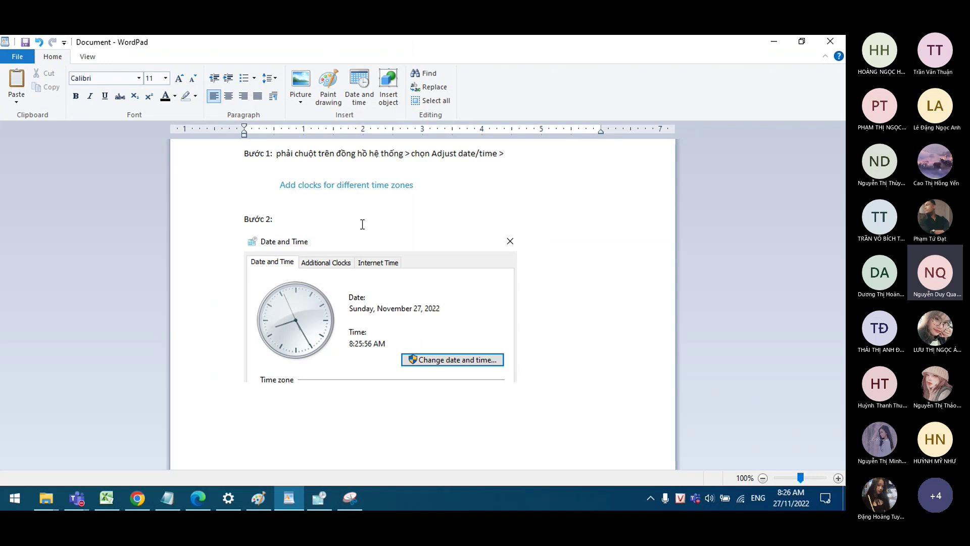
text(tab)
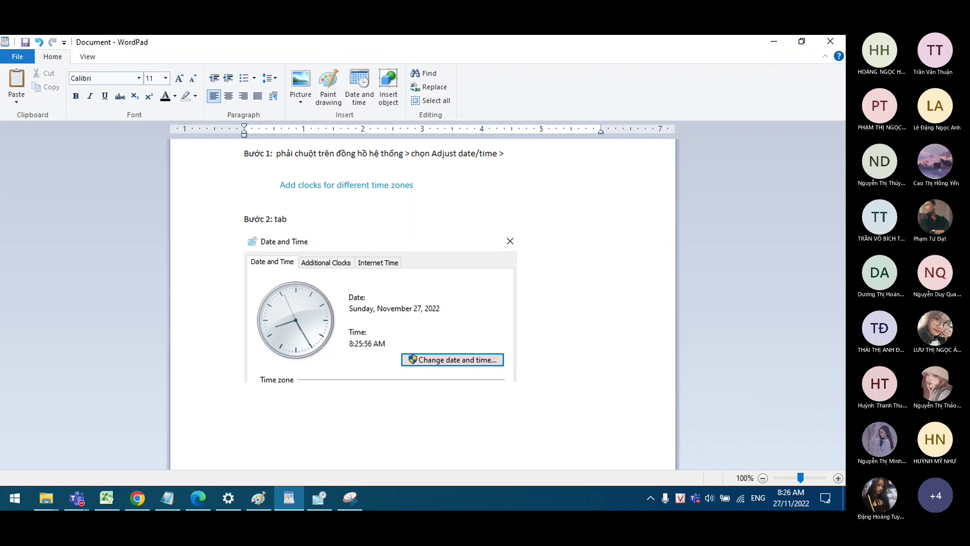
text( Da)
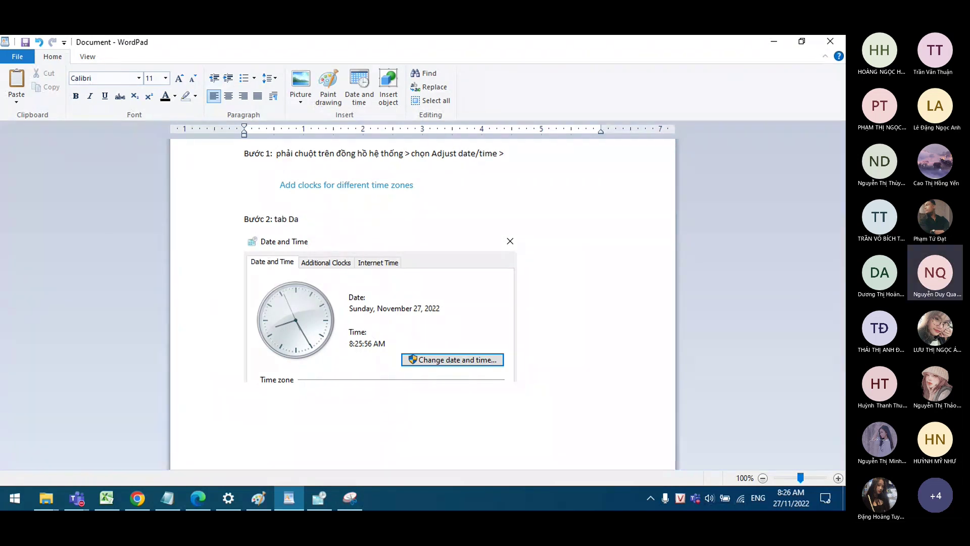
text(te an)
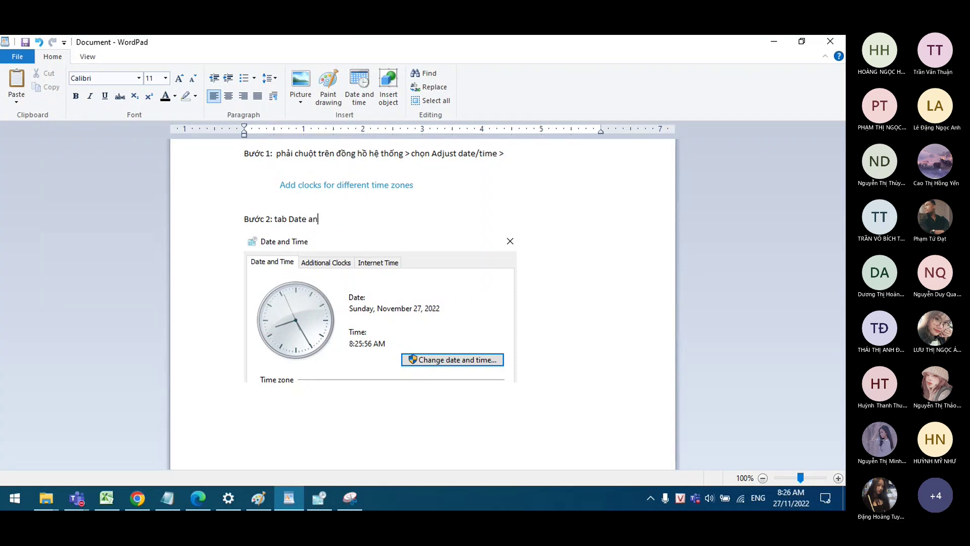
text(d Time)
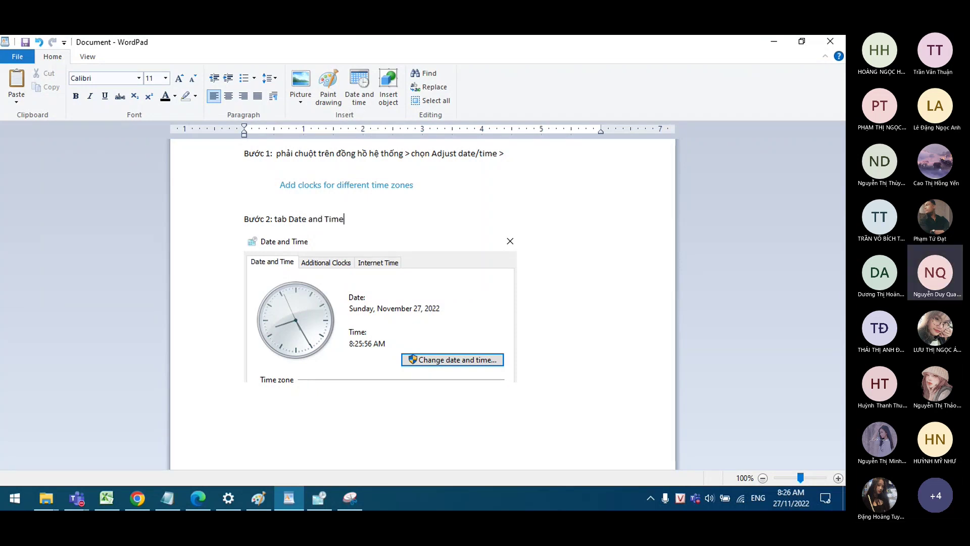
click(610, 385)
key(Return)
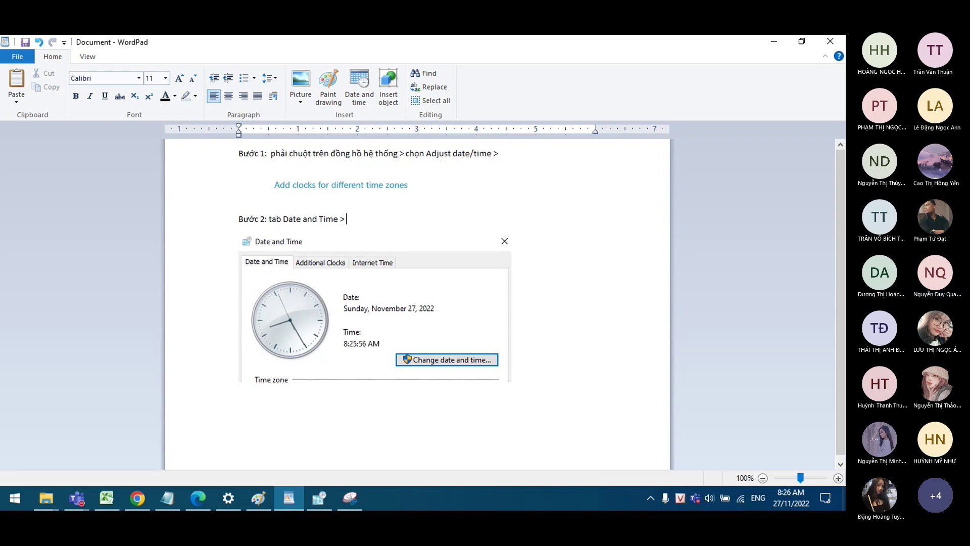
Step: Add 'Change date and time...' to step 2 and begin a 'Bước 3' line below the image
text(Change)
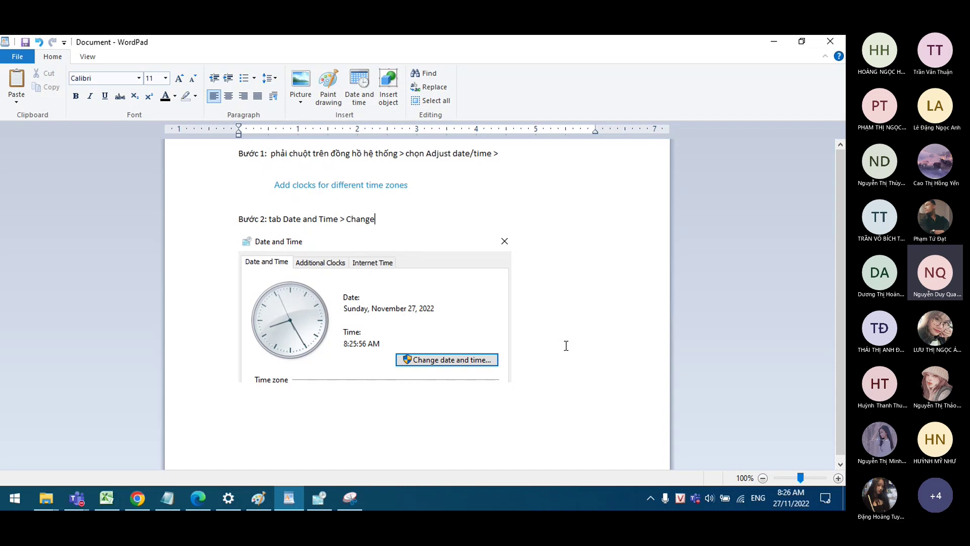
text( date)
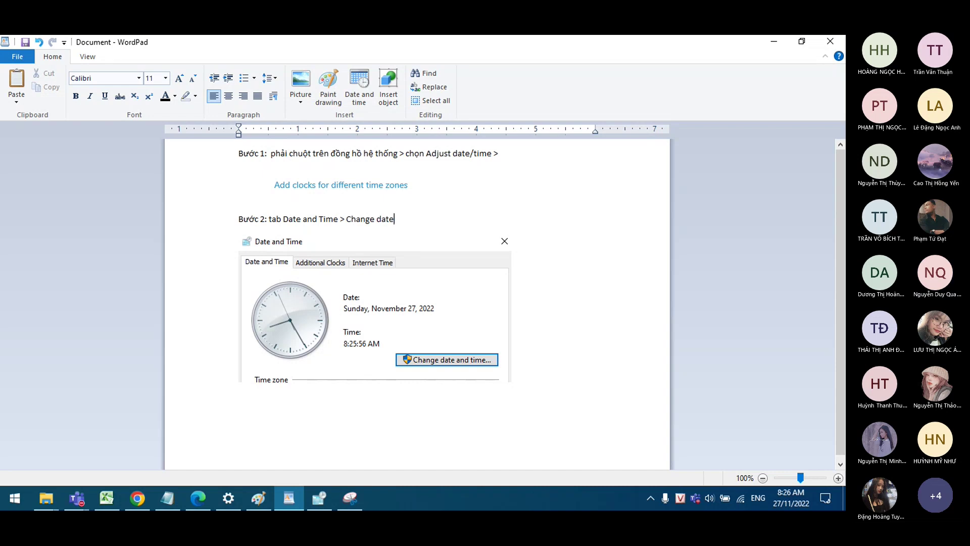
text( and time...)
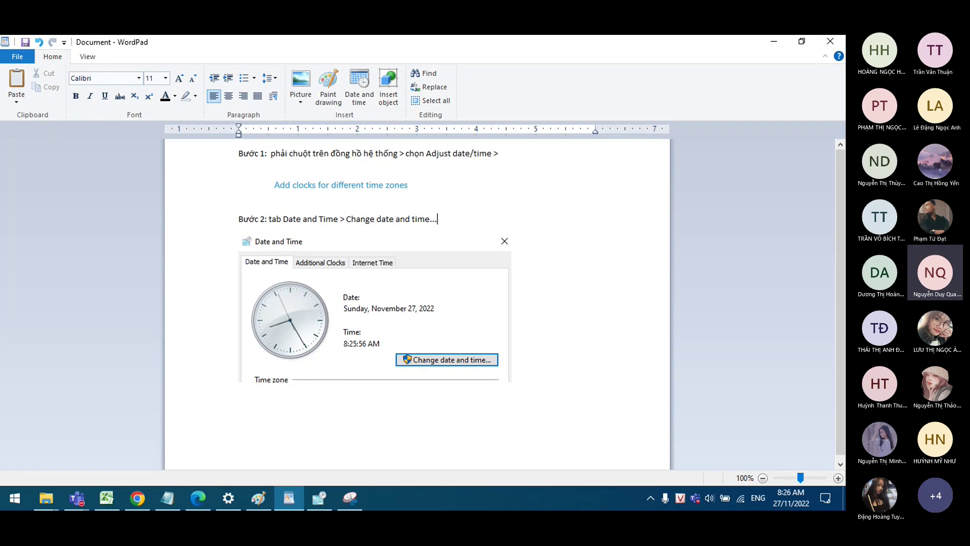
click(528, 370)
key(Return)
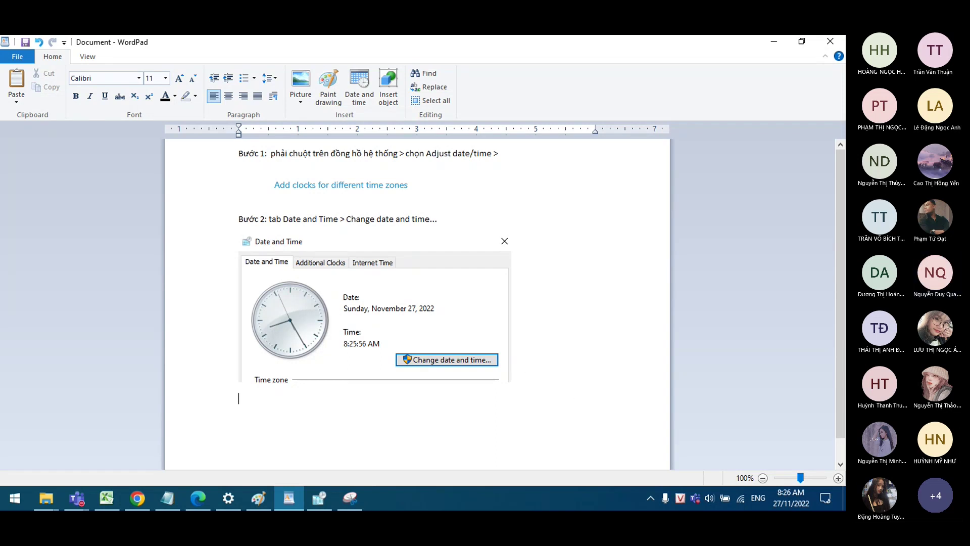
text(Bước 3:)
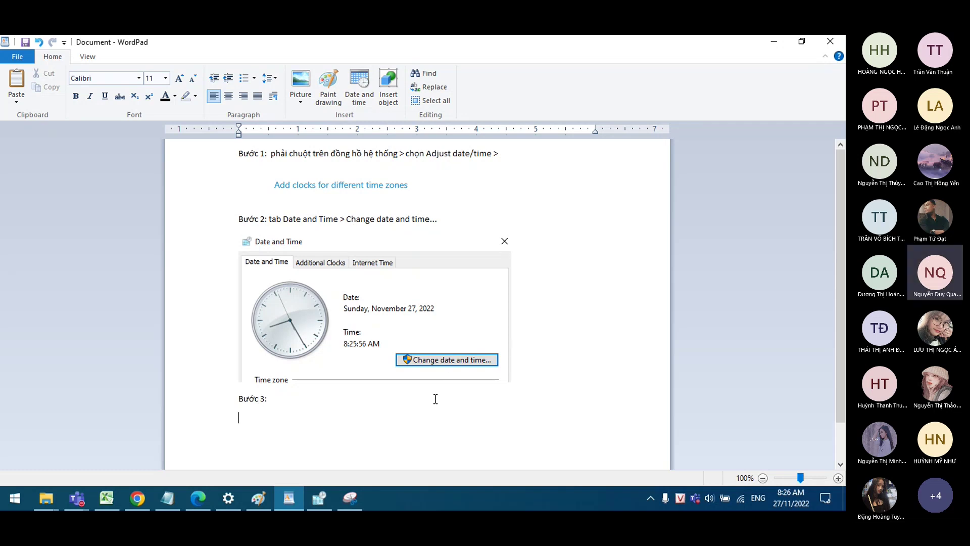
click(229, 499)
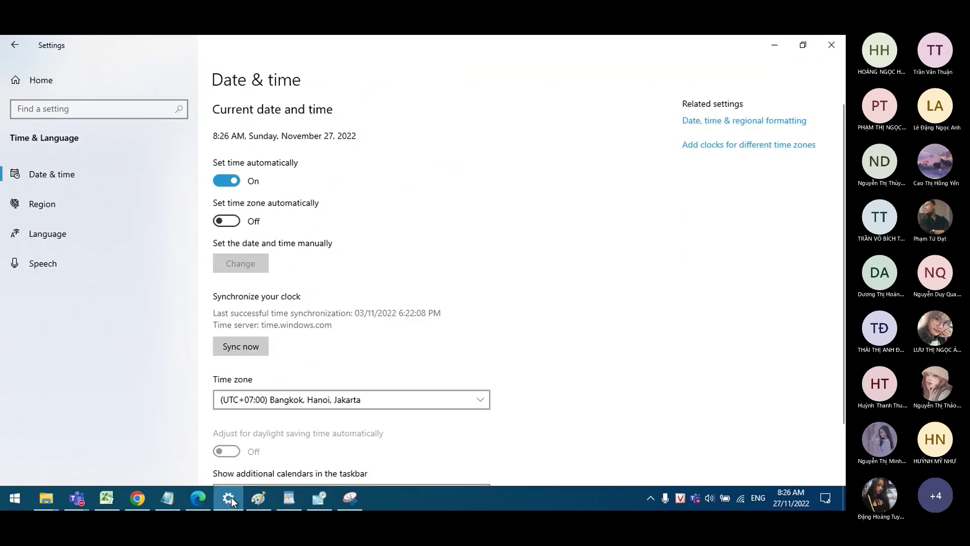
Step: Open the Date and Time Settings dialog and snip it with its November 2022 calendar and clock
click(317, 498)
click(290, 199)
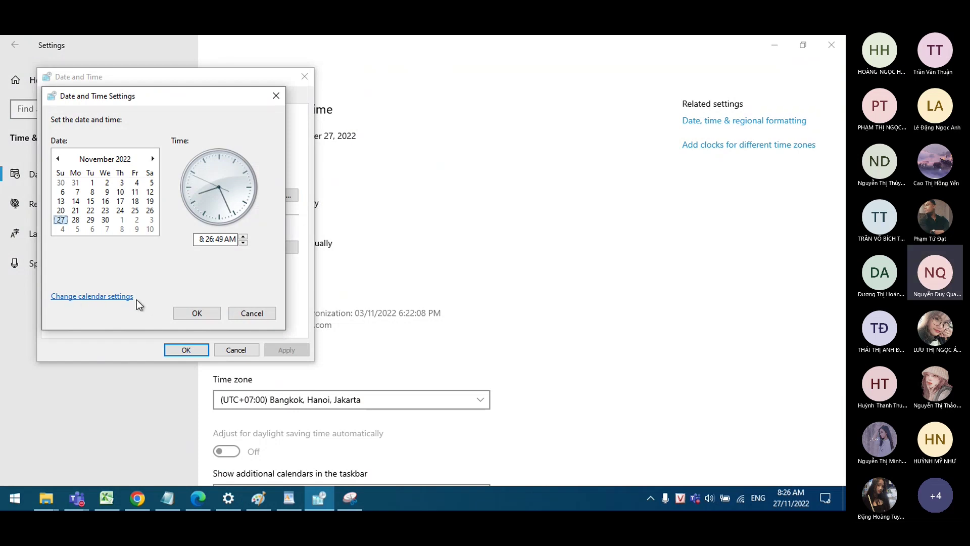
click(350, 498)
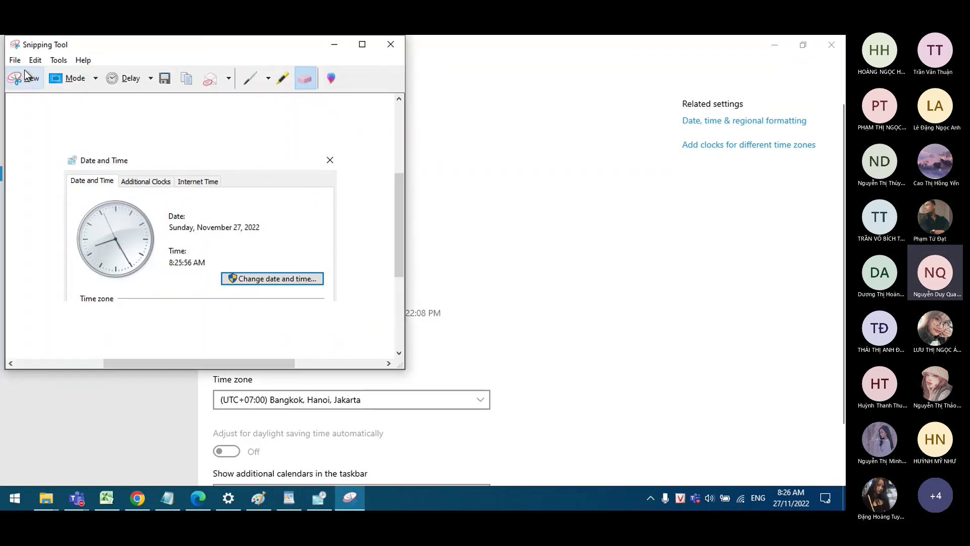
click(24, 69)
drag(44, 88, 283, 320)
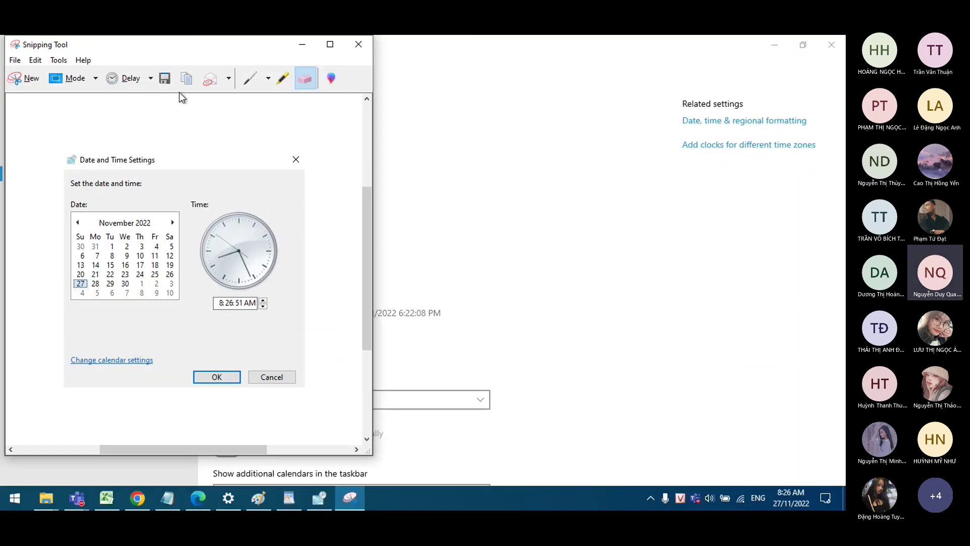
click(288, 499)
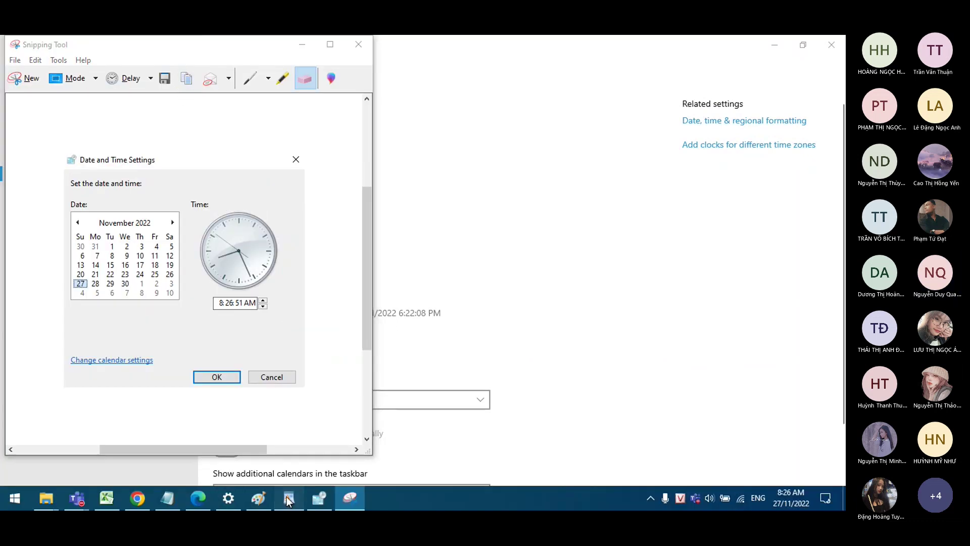
Step: Paste the Date and Time Settings snip, caption Bước 3 'Change calendar settings', and type 'Bước 4:'
key(ctrl+v)
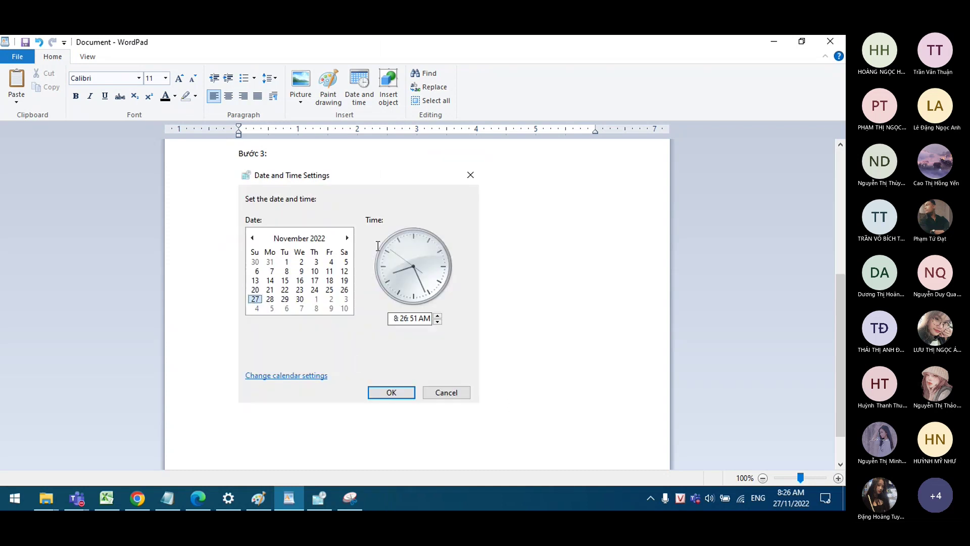
text(Change calendar setting)
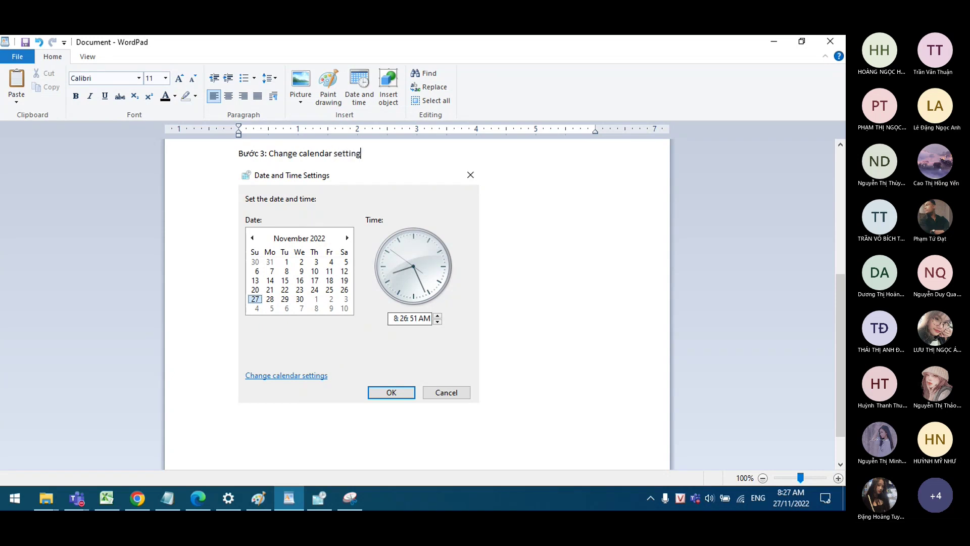
text(s)
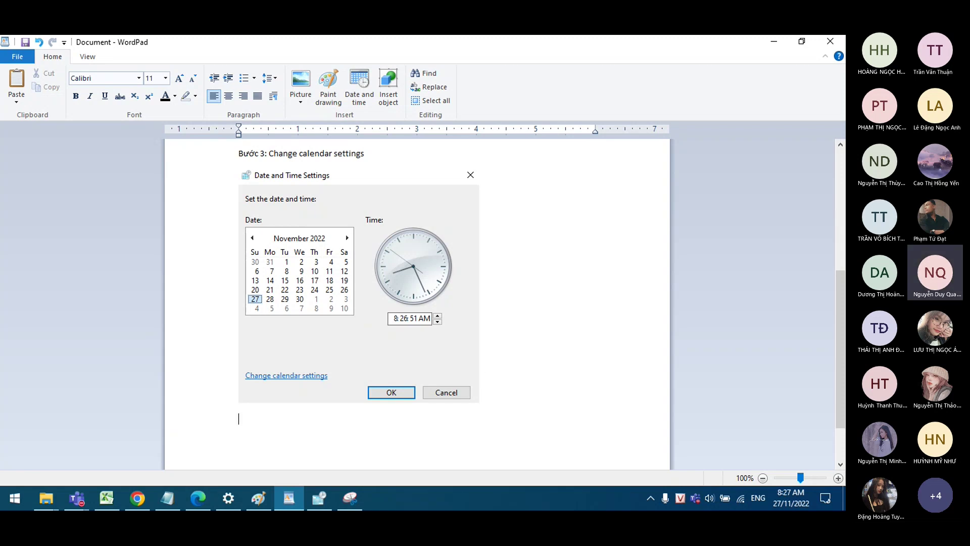
text(uocws 4:)
scroll(494, 281, up, 8)
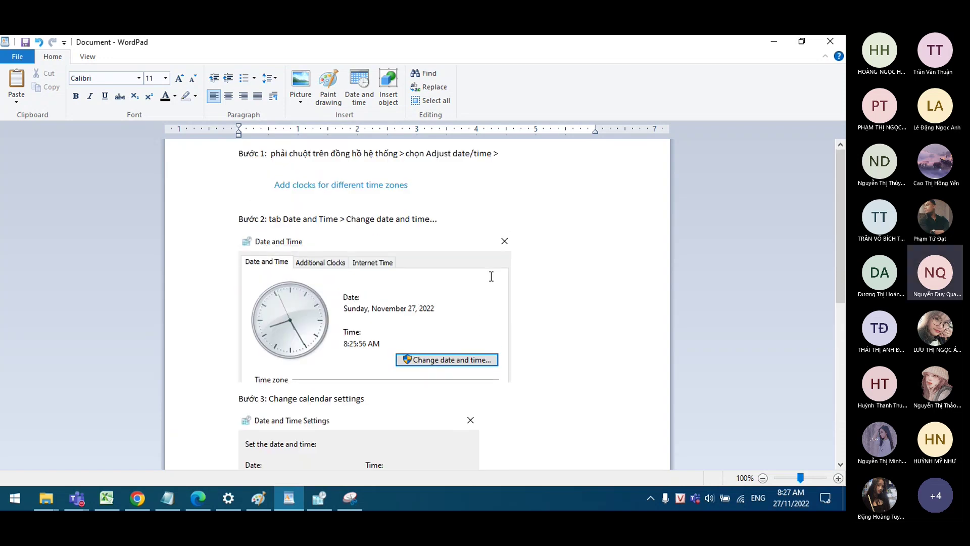
scroll(493, 275, down, 5)
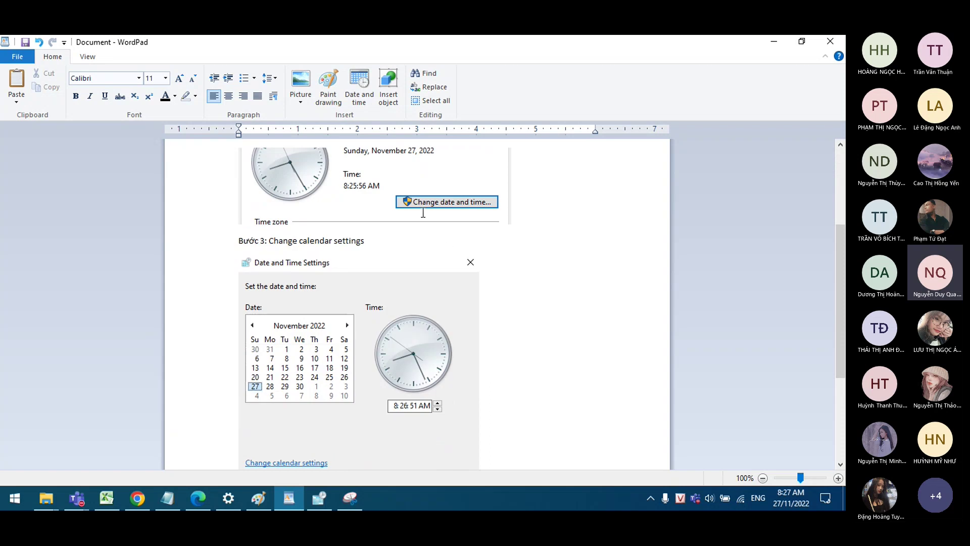
scroll(423, 212, down, 3)
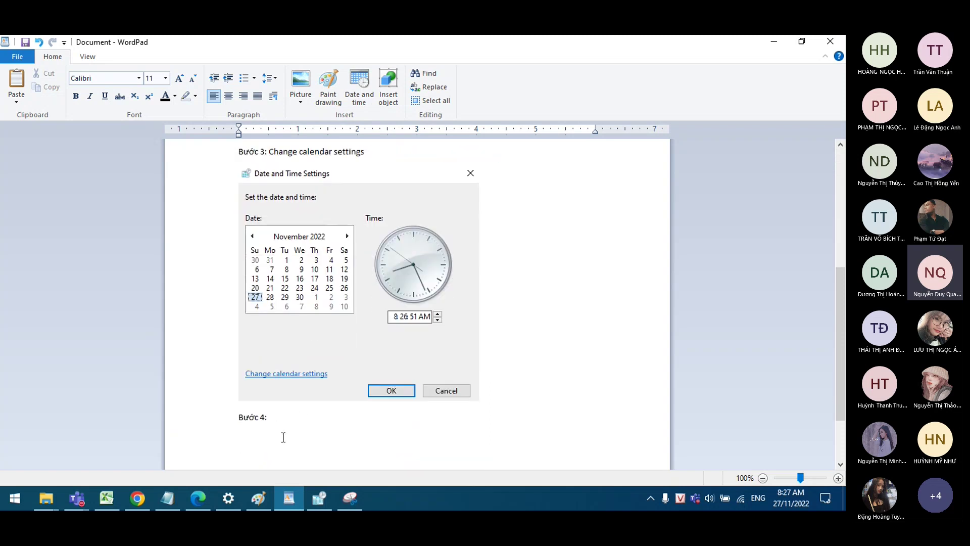
Step: Open the Region dialog and copy a snip of its Formats tab showing dd/MM/yyyy short dates
click(330, 501)
click(109, 297)
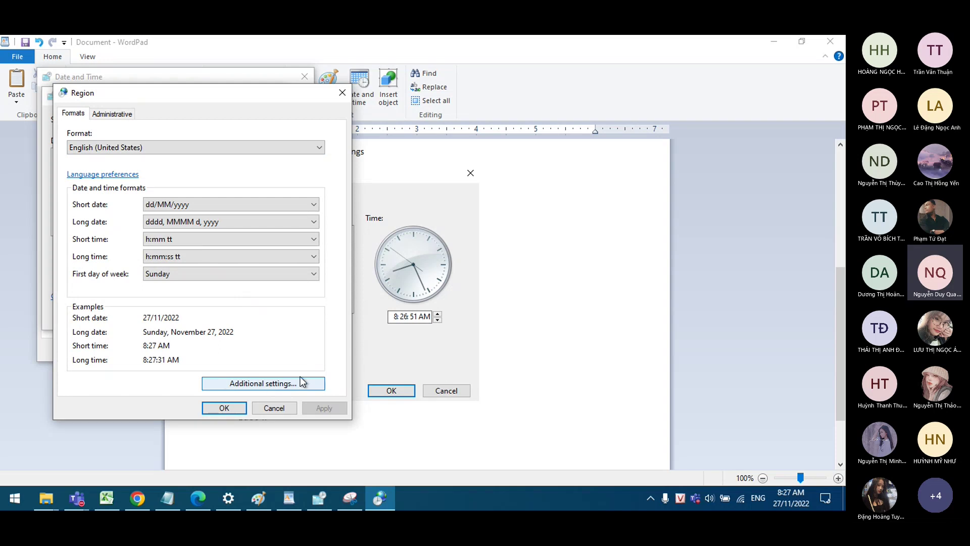
click(349, 498)
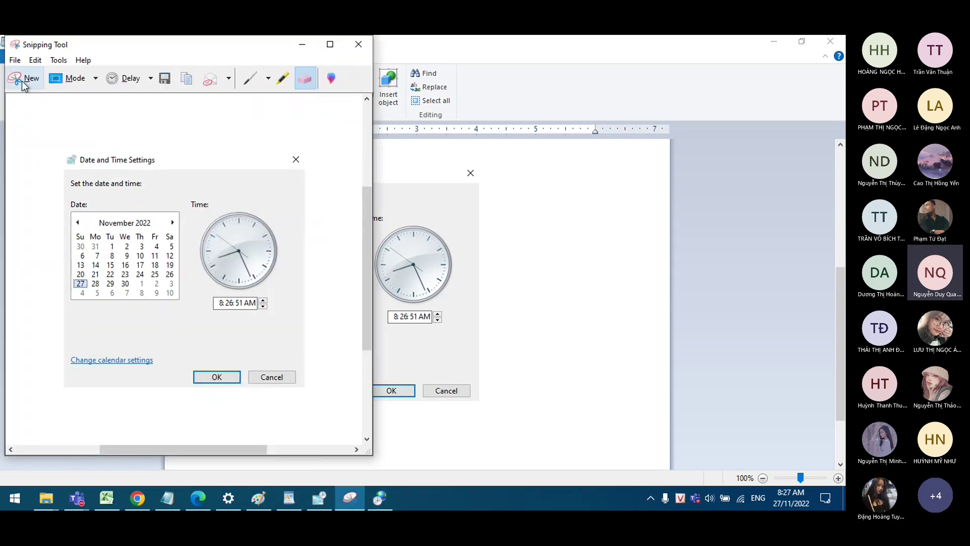
click(22, 77)
drag(53, 90, 357, 416)
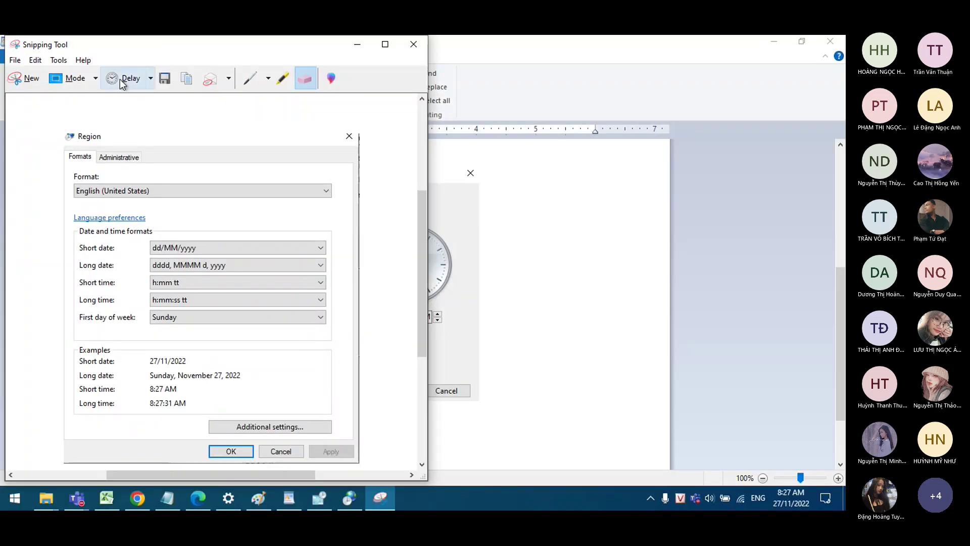
click(184, 81)
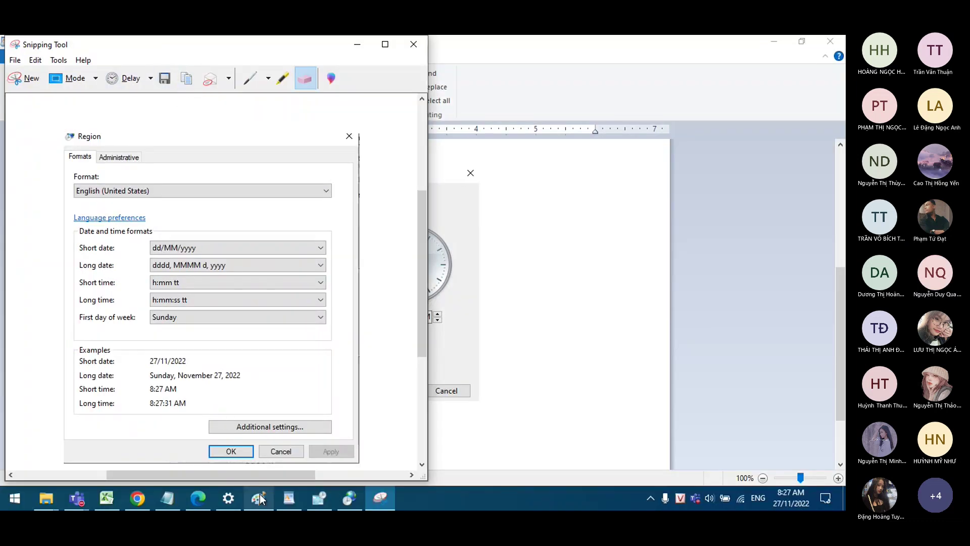
click(292, 490)
Step: Paste the Region dialog snip under Bước 4 and caption it 'Additional settings...'
key(ctrl+v)
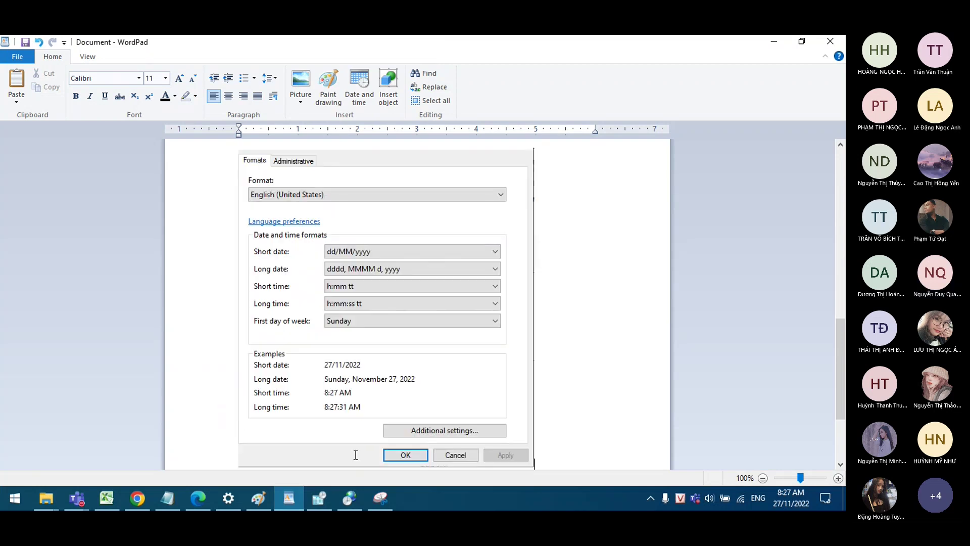
scroll(357, 452, up, 5)
scroll(353, 439, down, 3)
scroll(353, 439, down, 3)
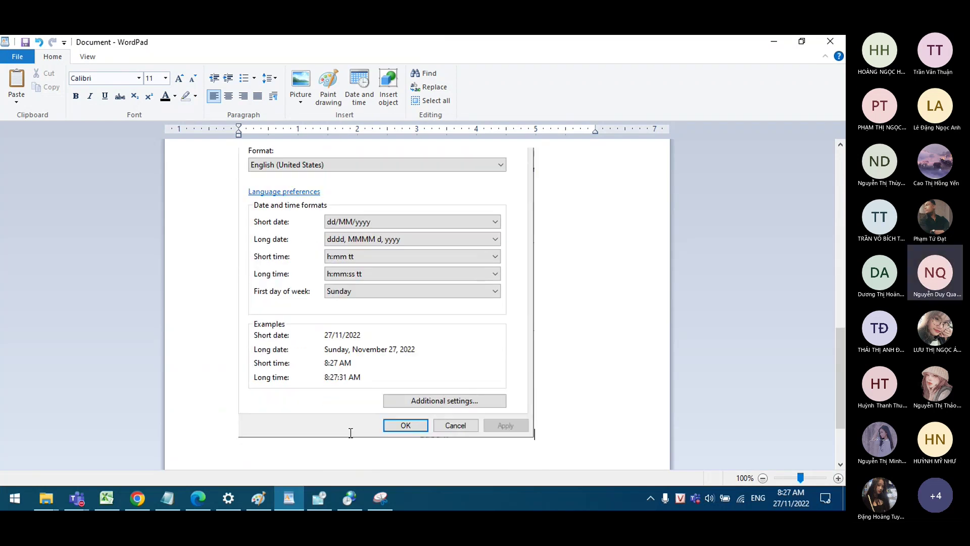
scroll(351, 436, up, 6)
scroll(333, 378, down, 5)
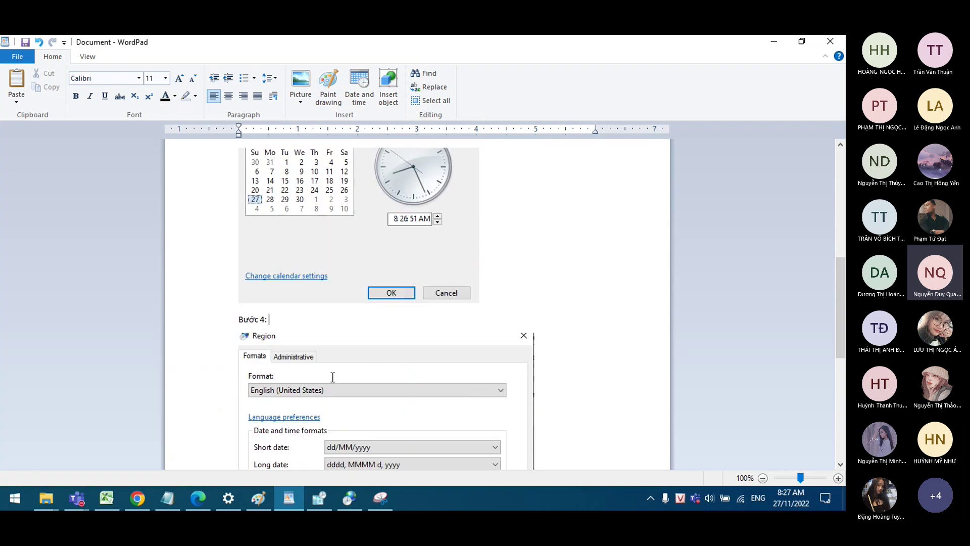
scroll(332, 374, down, 1)
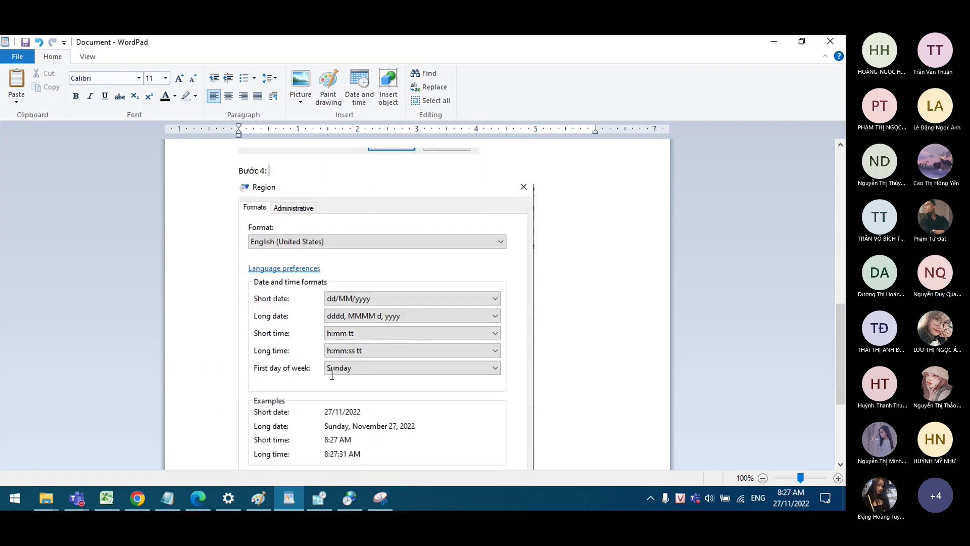
scroll(331, 372, down, 1)
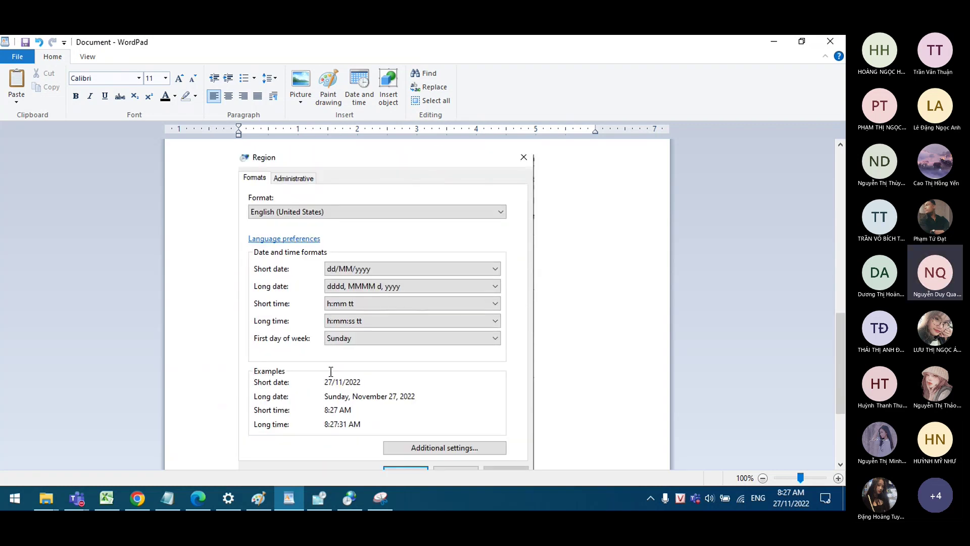
text(Ad)
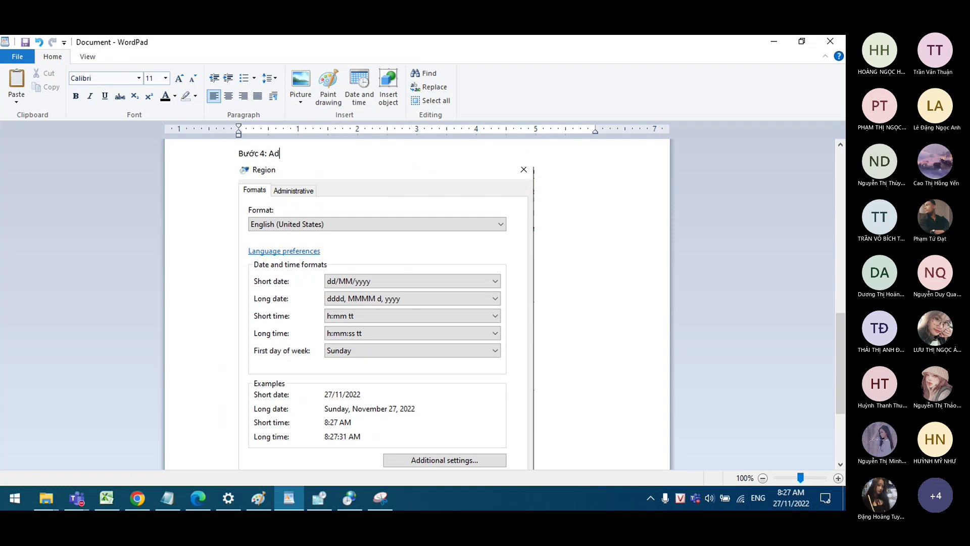
text(d)
text(itiong)
text(al )
text(settting)
key(BackSpace)
key(BackSpace)
key(BackSpace)
key(BackSpace)
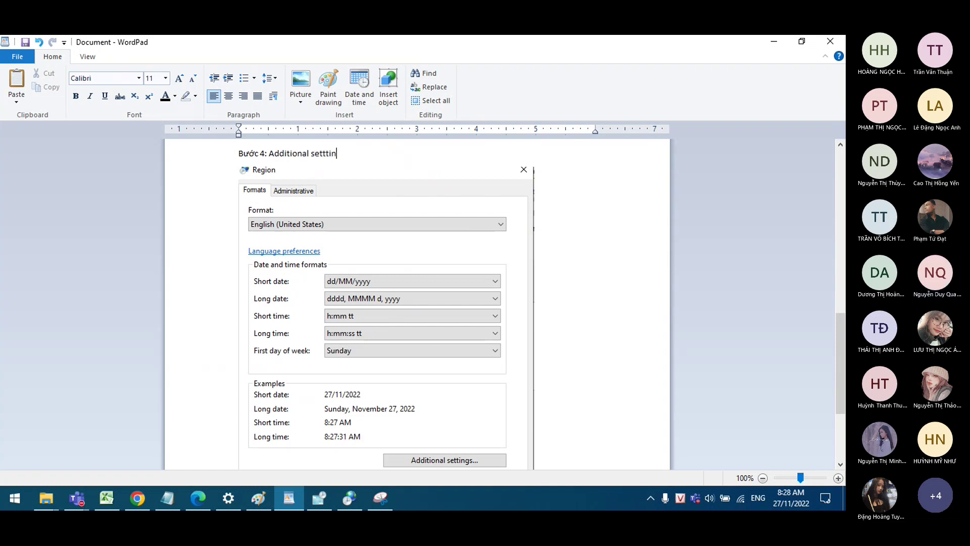
text(ings...)
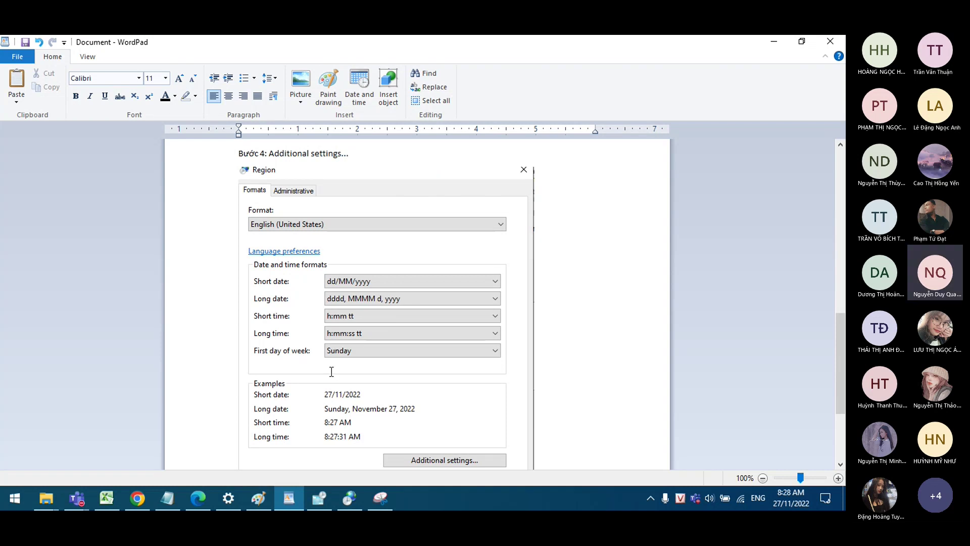
Step: Start a 'Bước 5' line on the empty line below the Region screenshot
scroll(589, 389, down, 2)
scroll(589, 390, up, 1)
key(Down)
key(Down)
text(Buowv)
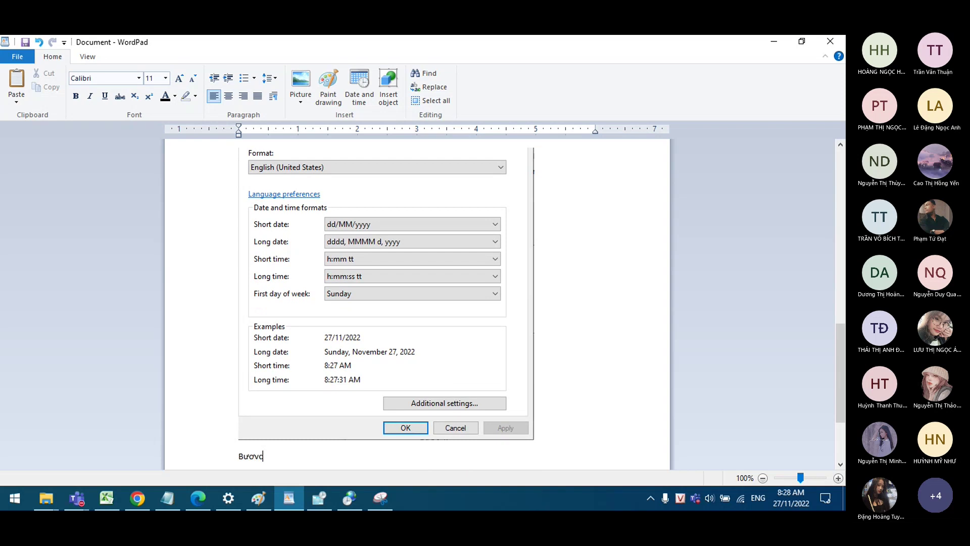
key(BackSpace)
text(ca)
Step: Open Customize Format's Date tab and snip it showing the dd/MM/yyyy short date and 27/11/2022 example
scroll(588, 388, down, 1)
click(350, 498)
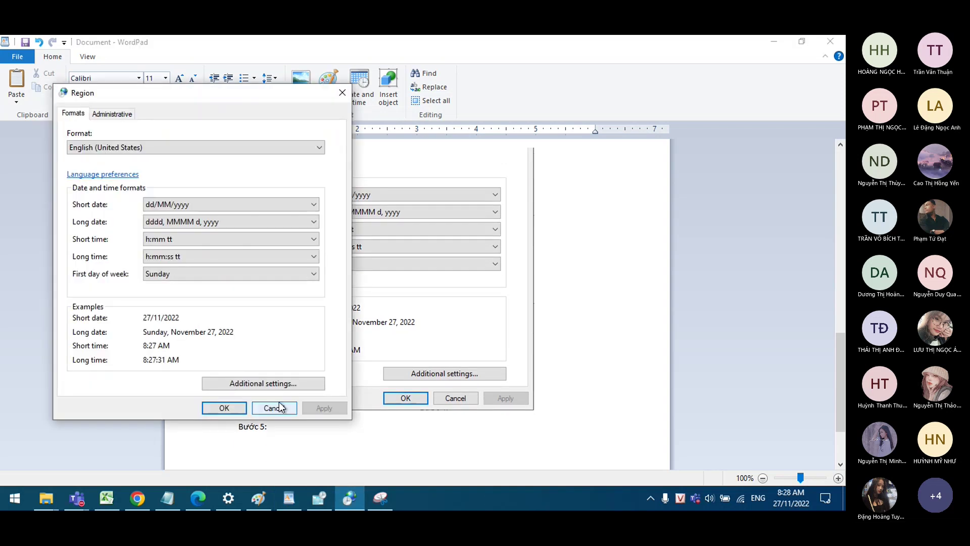
click(285, 385)
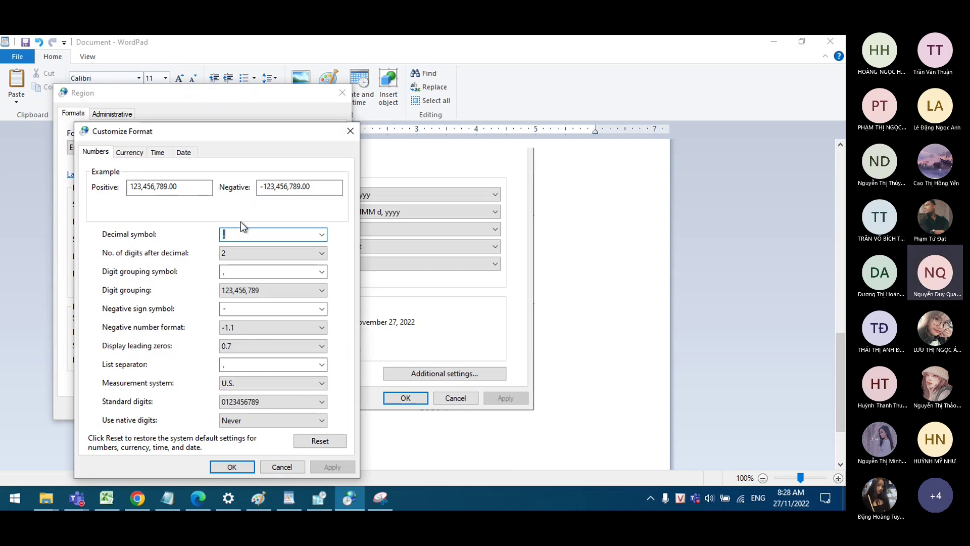
click(183, 153)
drag(222, 140, 247, 91)
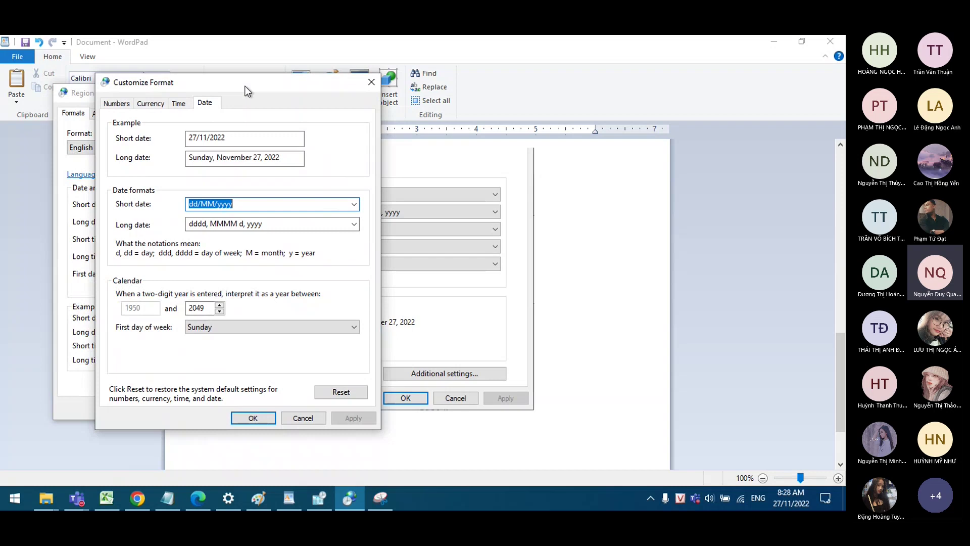
click(380, 498)
click(29, 78)
drag(333, 300, 381, 427)
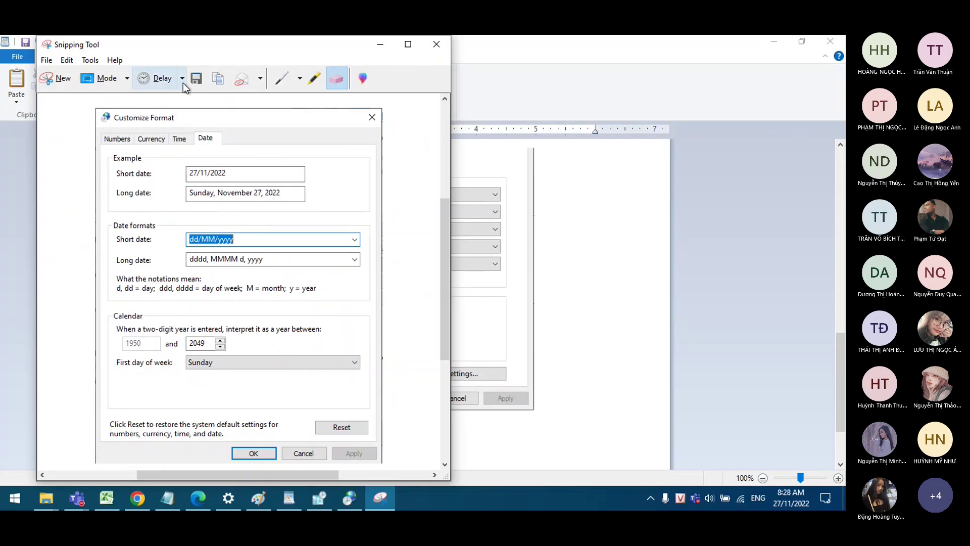
Step: Paste the Customize Format Date tab snip and caption step 5 'chọn tab Date'
click(491, 454)
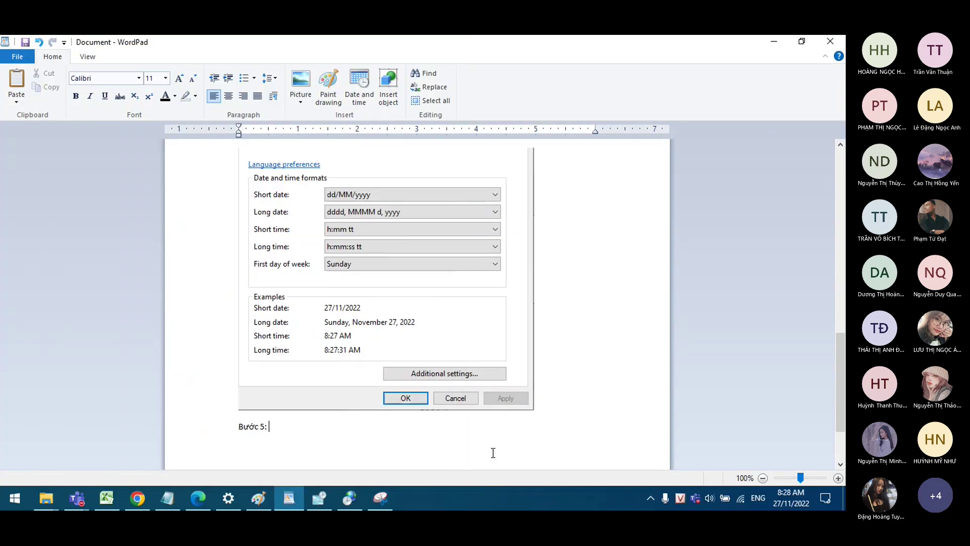
key(Return)
key(ctrl+v)
scroll(461, 422, up, 15)
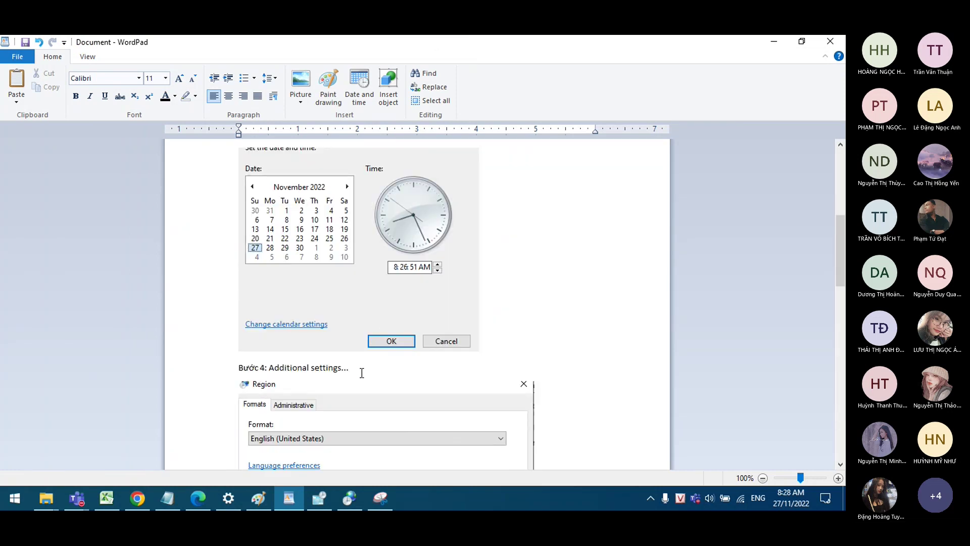
scroll(364, 367, down, 6)
scroll(364, 368, down, 4)
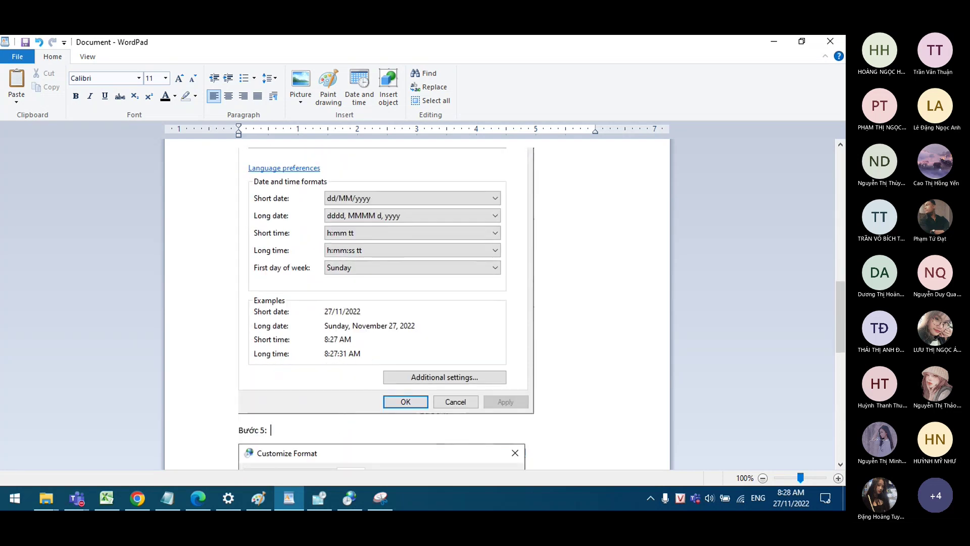
text(chọn tab Date)
Step: Below the pasted image, remove the stray letter and add a 'Bước 6:' heading with an empty line
scroll(383, 407, down, 1)
scroll(384, 407, down, 3)
scroll(349, 381, down, 2)
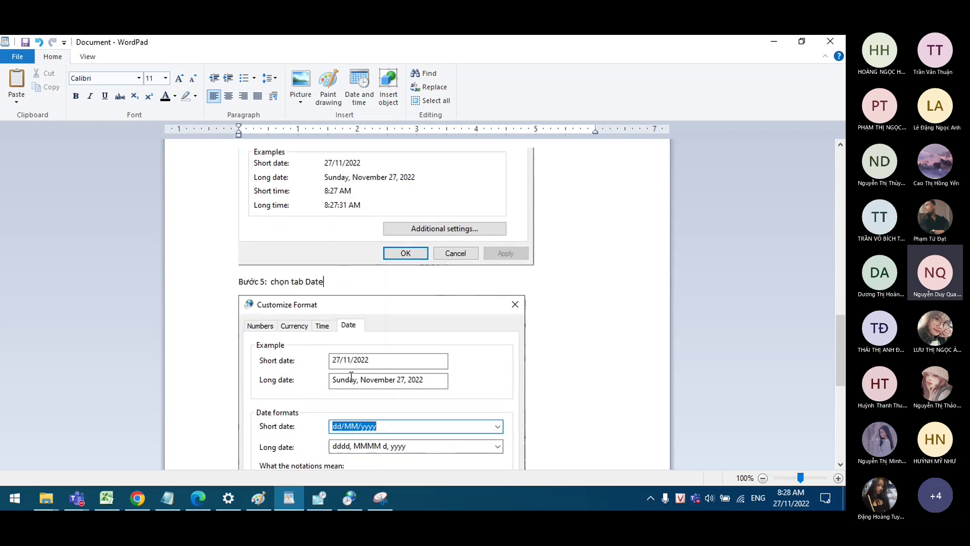
scroll(468, 393, down, 7)
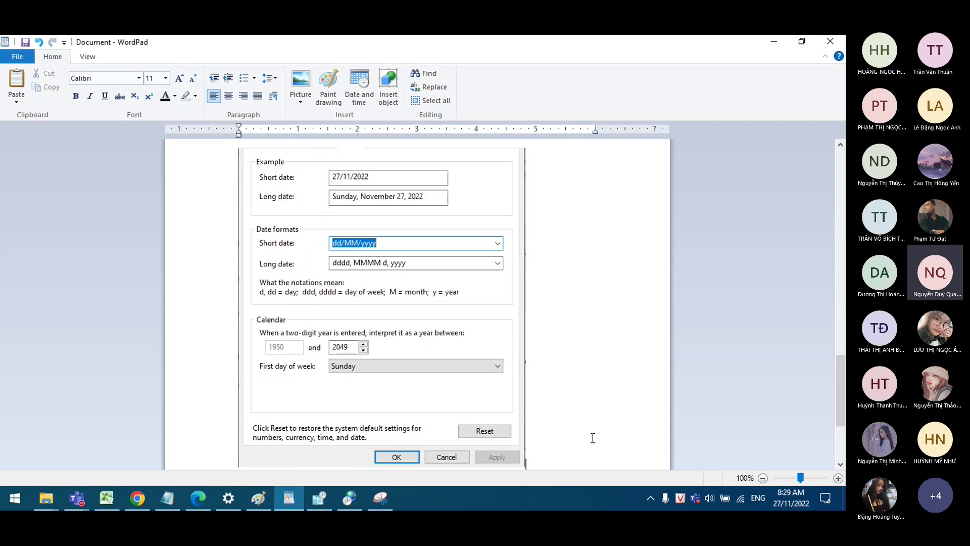
scroll(592, 438, down, 1)
key(BackSpace)
text(Bước)
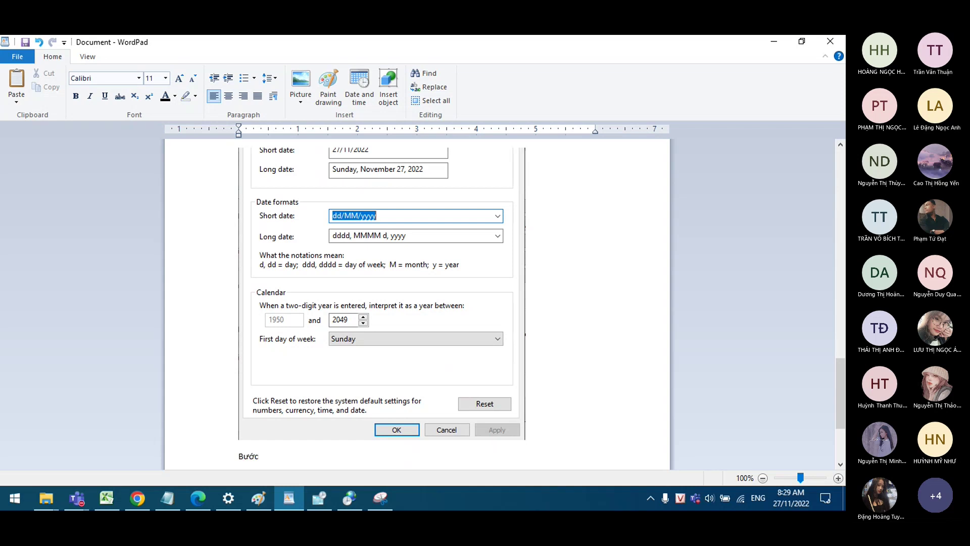
text( 6:)
key(Return)
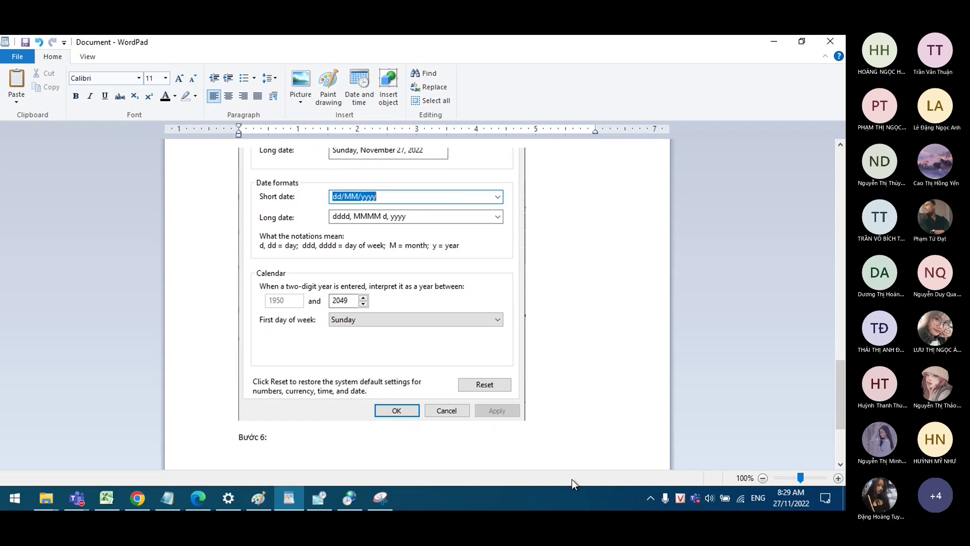
Step: Change the Customize Format short date from dd/MM/yyyy to dd/mm/yyyy
click(350, 497)
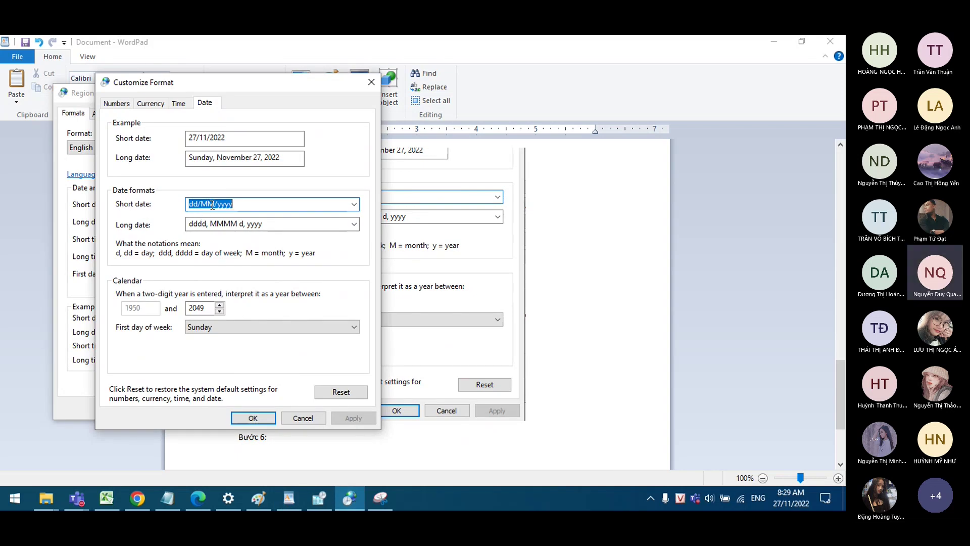
drag(215, 205, 182, 204)
text(dd)
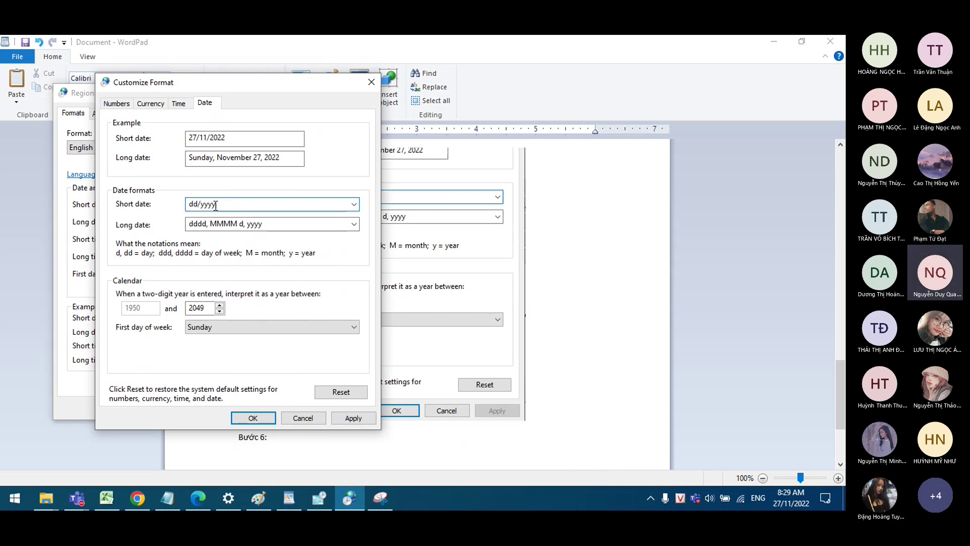
text(/mm)
click(267, 201)
Step: Snip the whole Customize Format dialog showing dd/mm/yyyy and copy it to the clipboard
click(384, 497)
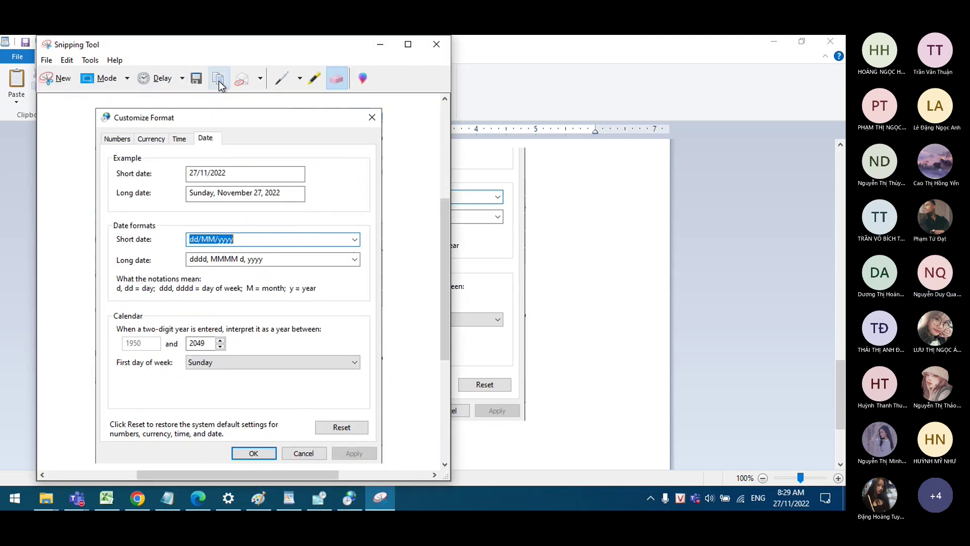
click(51, 78)
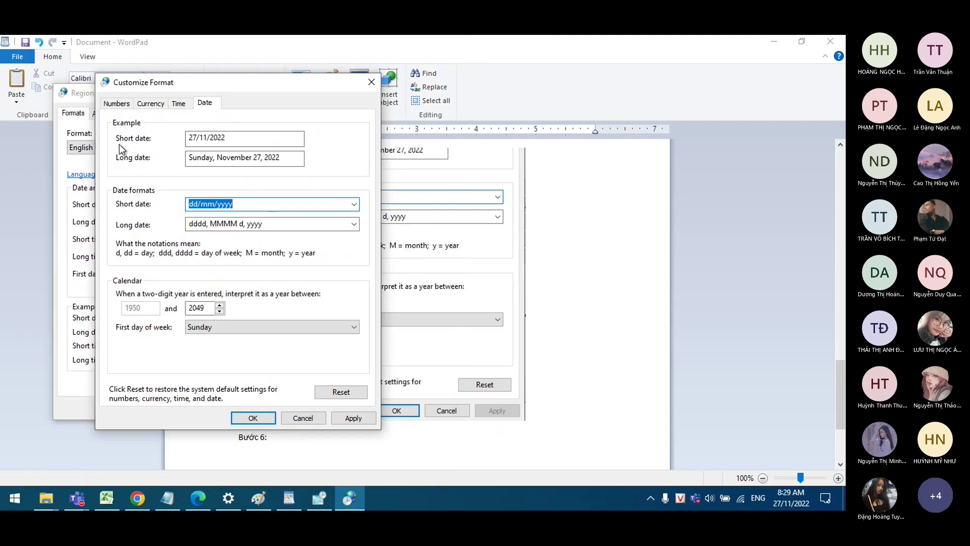
drag(95, 75, 379, 427)
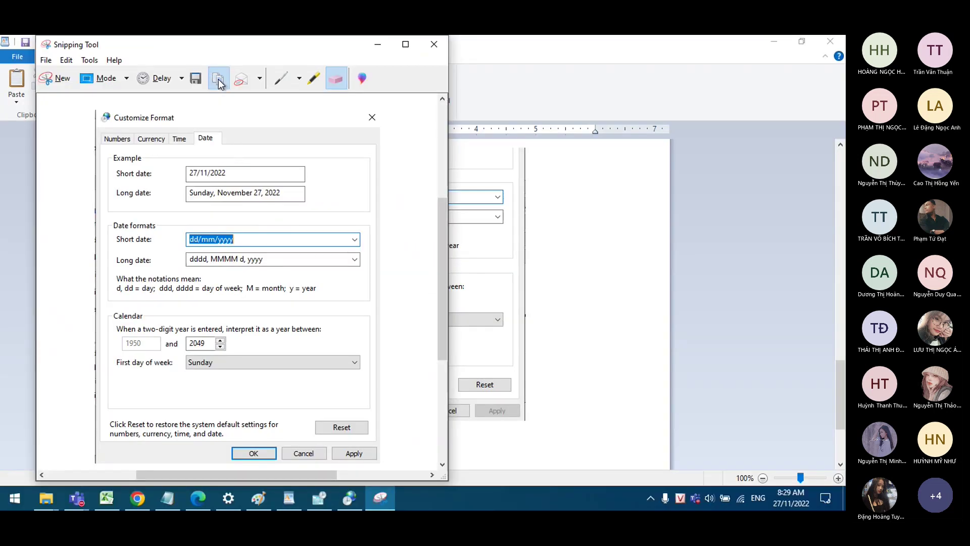
click(219, 82)
click(289, 498)
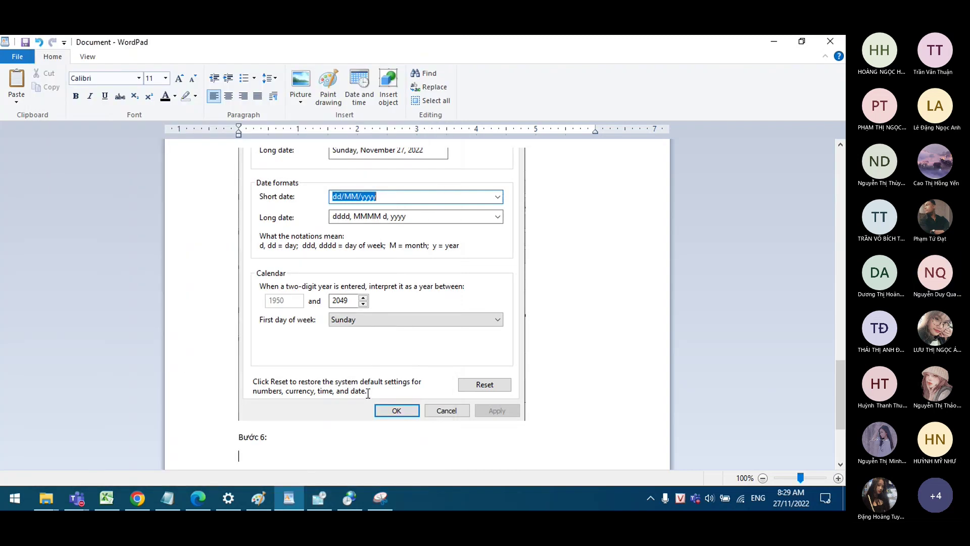
Step: Paste the dd/mm/yyyy Customize Format snip and caption Bước 6 'Short date nhập định dạng dd/mm/yyyy'
key(ctrl+v)
scroll(368, 393, up, 3)
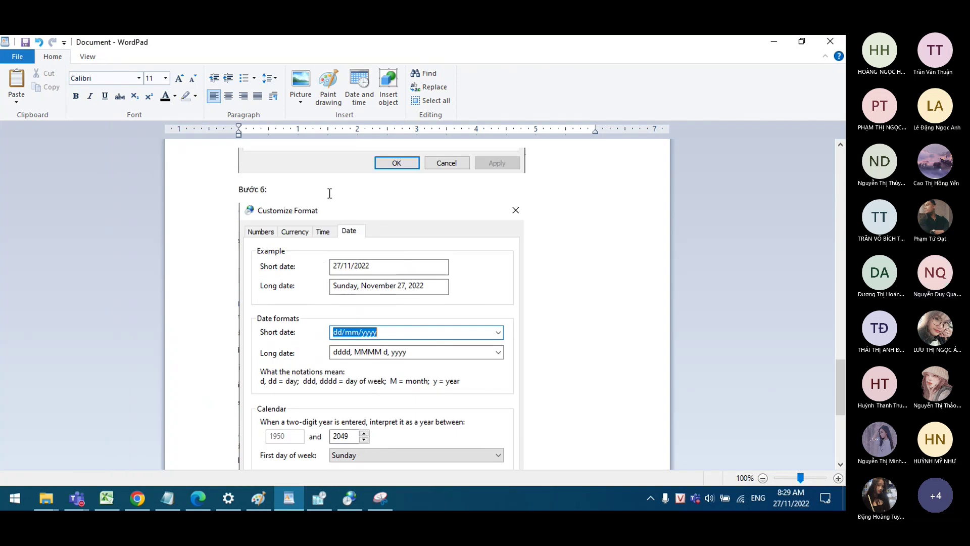
text(ỏ)
text(rt)
text( date)
text( nhập)
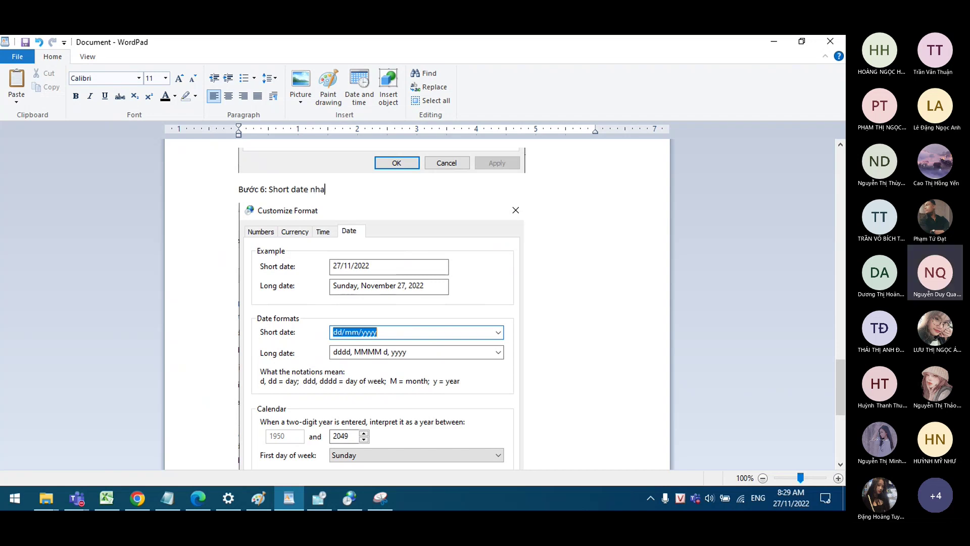
text( định da)
text(ng đd/mm/yyyy)
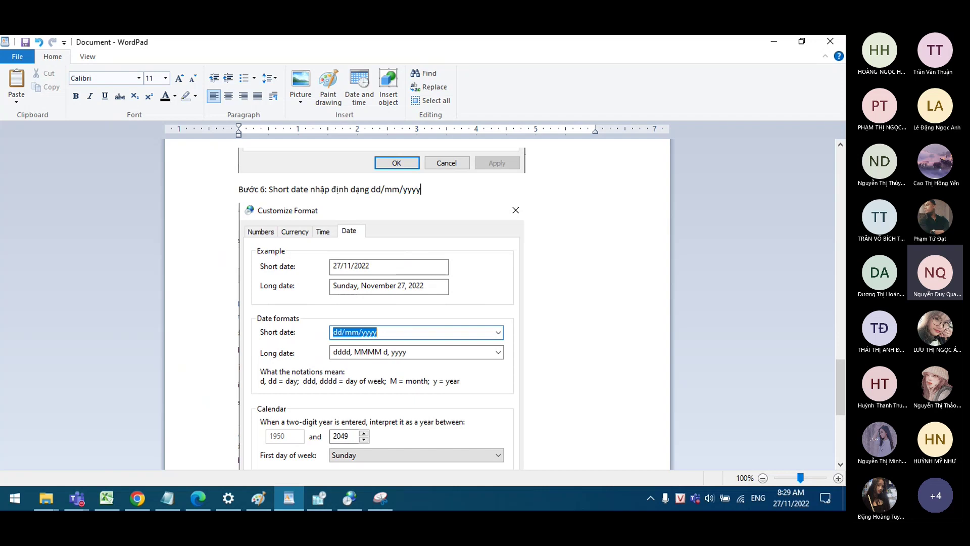
Step: Add the line 'Bước 7: chọn Ok để kết thúc' below the Bước 6 image
scroll(468, 429, down, 3)
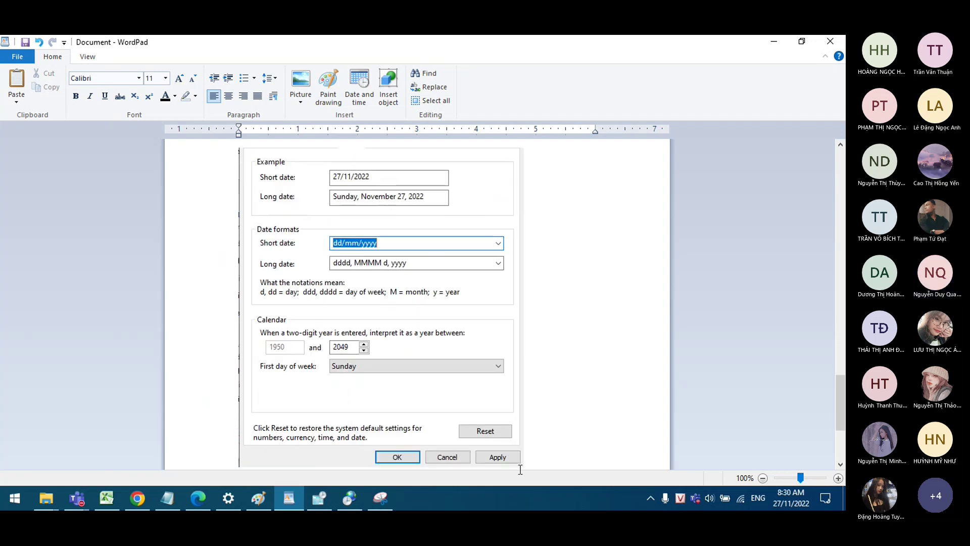
scroll(540, 445, down, 1)
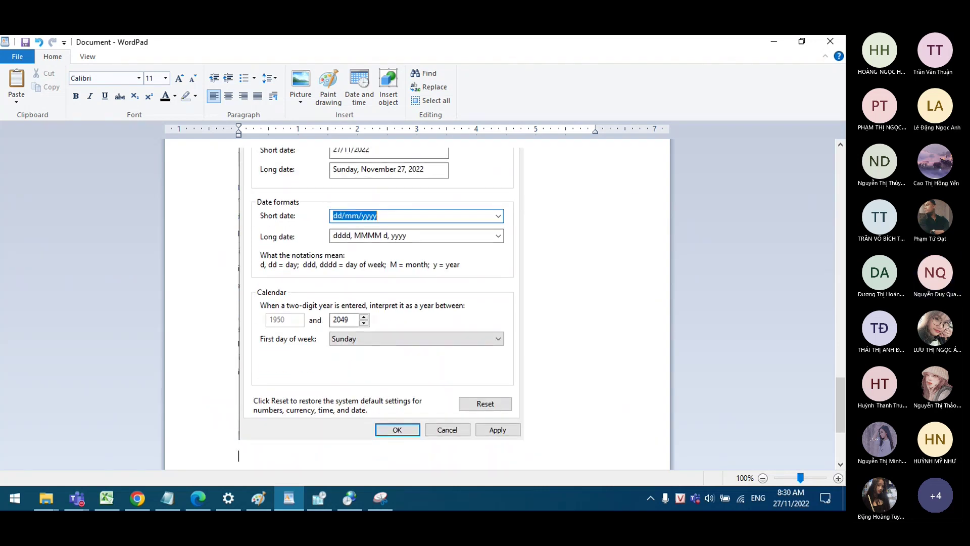
text(Bươc)
text(7: chon )
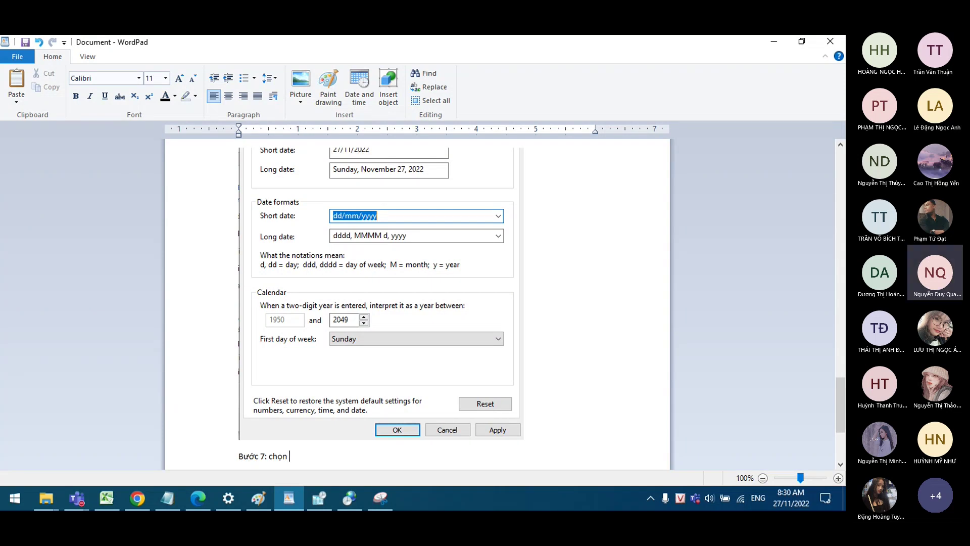
text(Ok)
text(d)
text(ể kết tyhu)
key(BackSpace)
key(BackSpace)
key(BackSpace)
text(huc)
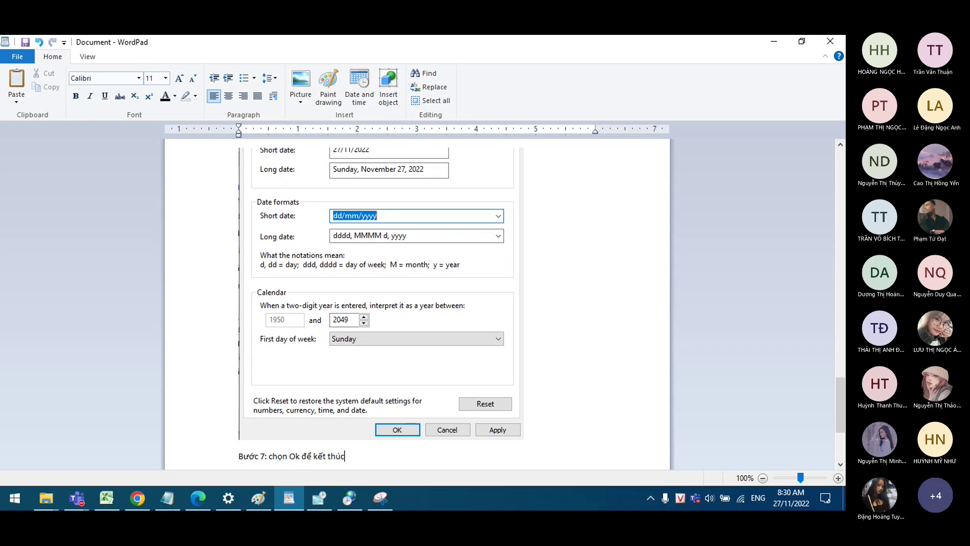
key(Return)
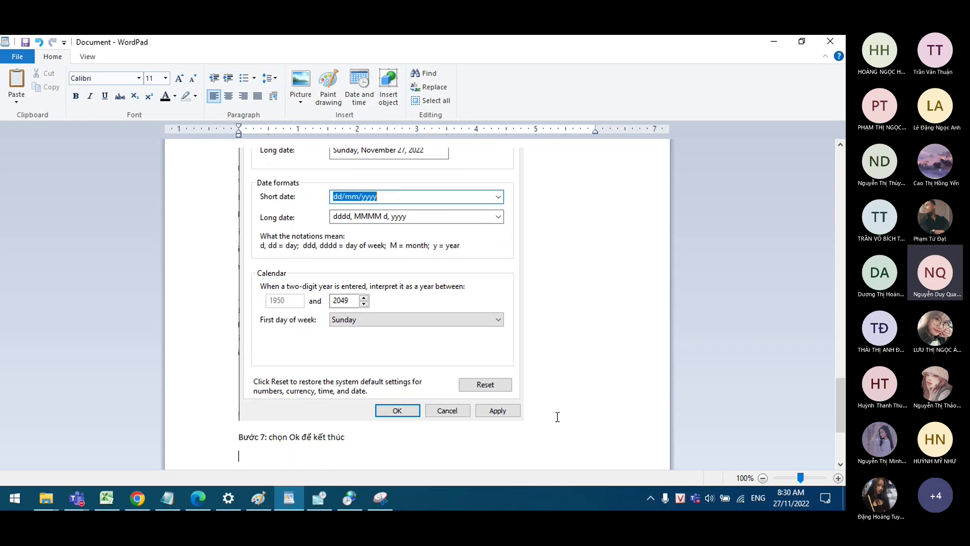
Step: Confirm the new short date format with OK and close the Region settings
scroll(556, 416, up, 5)
scroll(559, 411, down, 5)
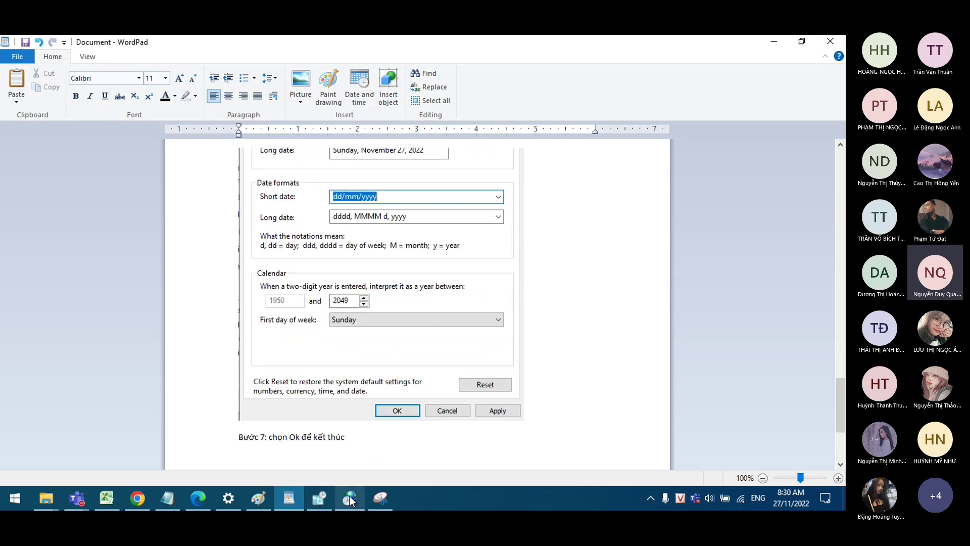
click(350, 498)
click(256, 415)
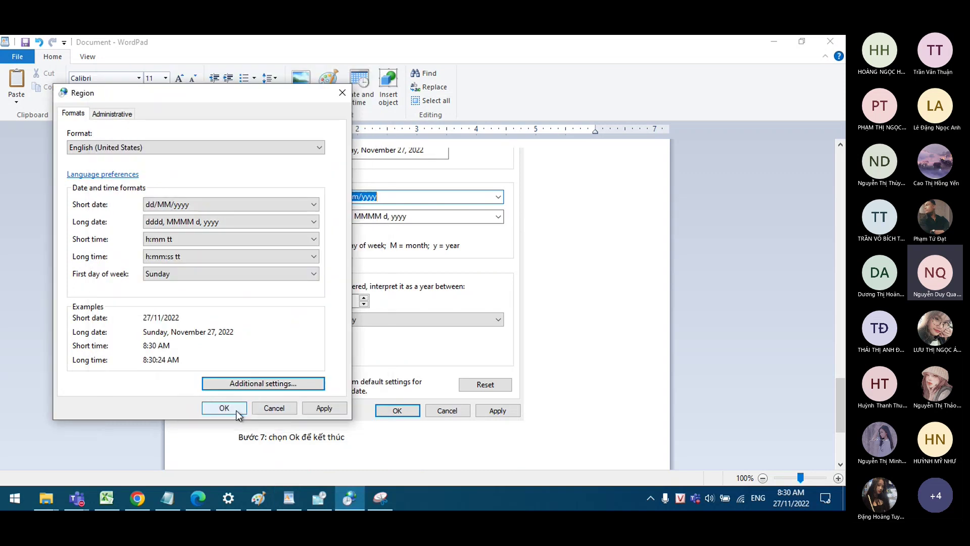
click(228, 408)
scroll(464, 398, down, 2)
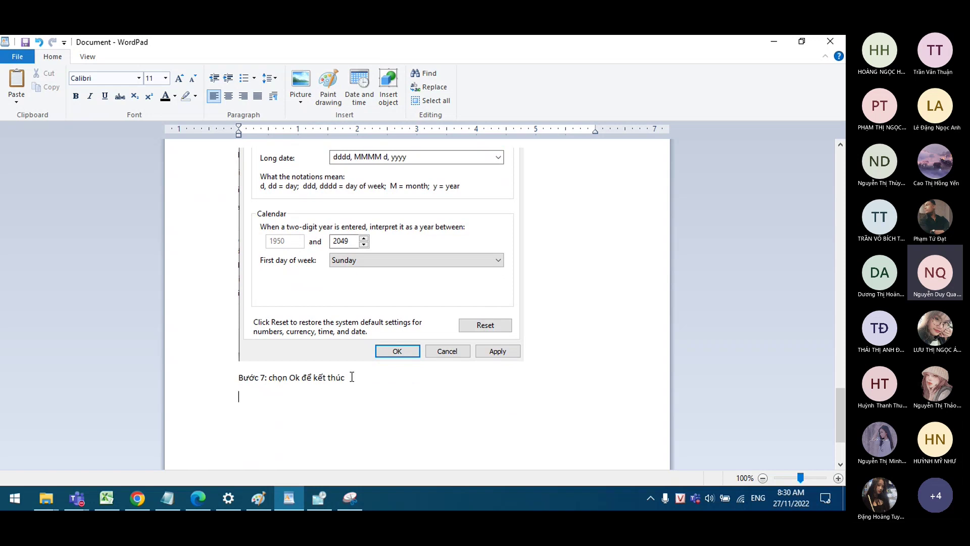
scroll(384, 391, up, 7)
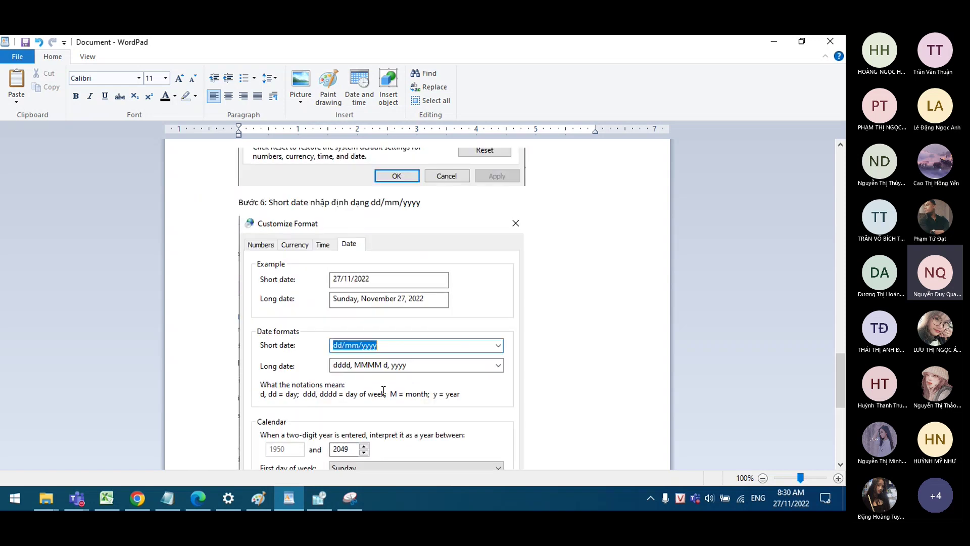
scroll(383, 391, up, 14)
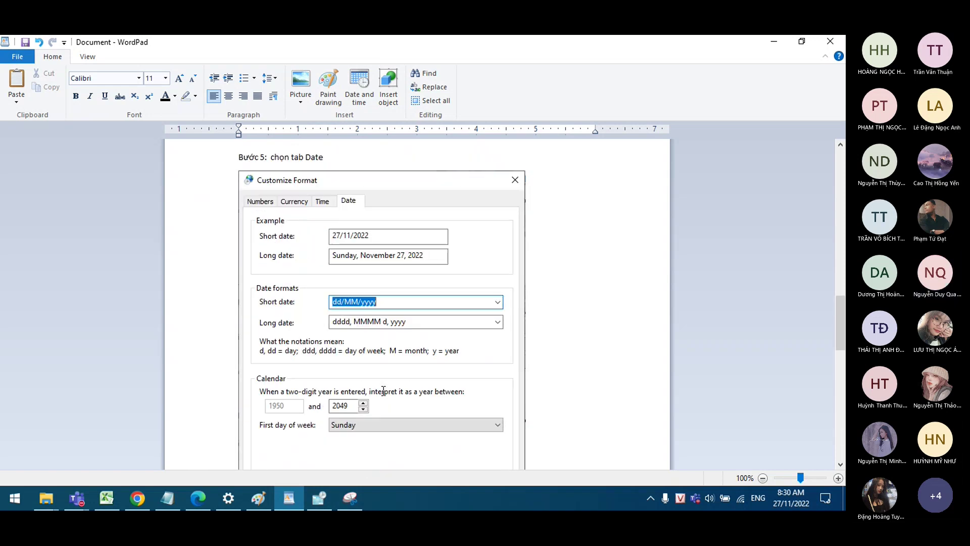
scroll(384, 391, up, 20)
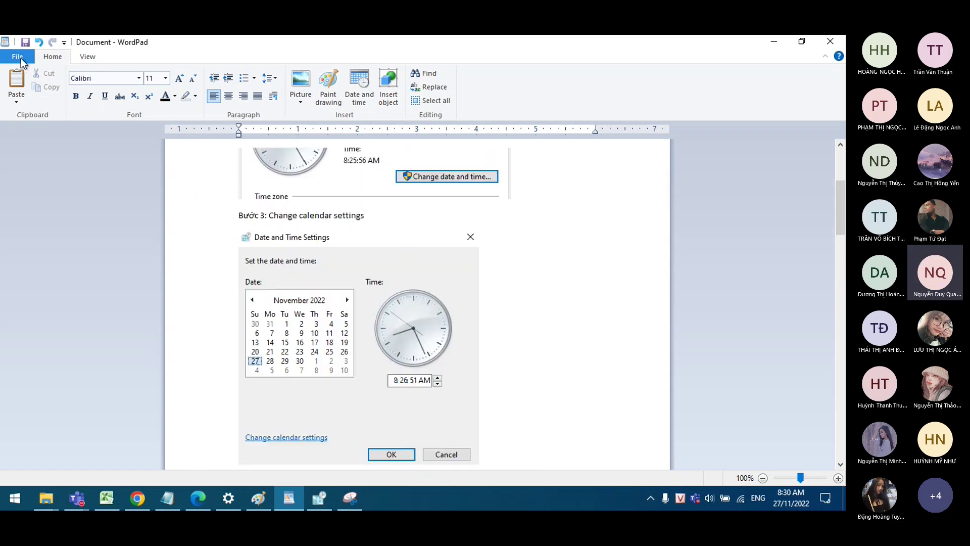
Step: Save the notes to the Desktop as the rich text file myfile.rtf, then close WordPad and reveal the desktop
click(20, 58)
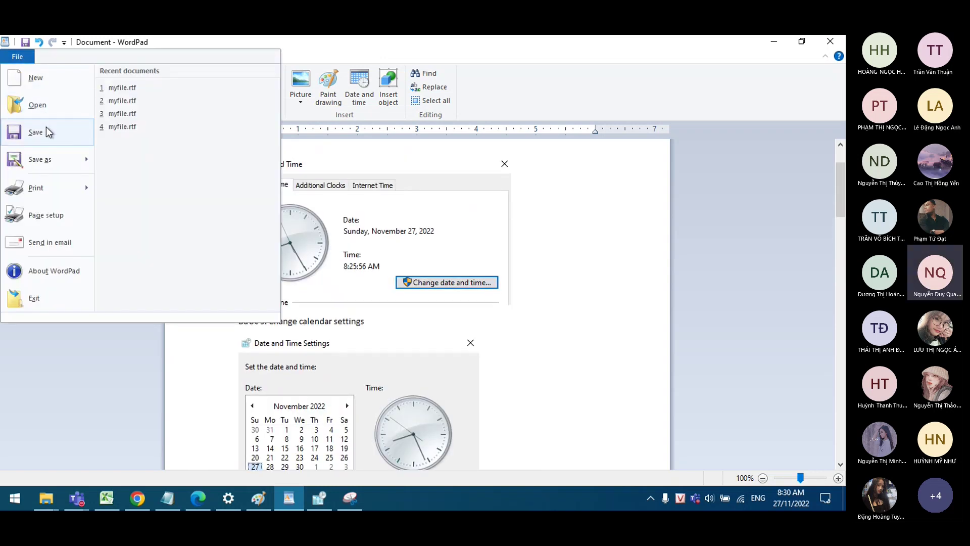
mouse_move(52, 162)
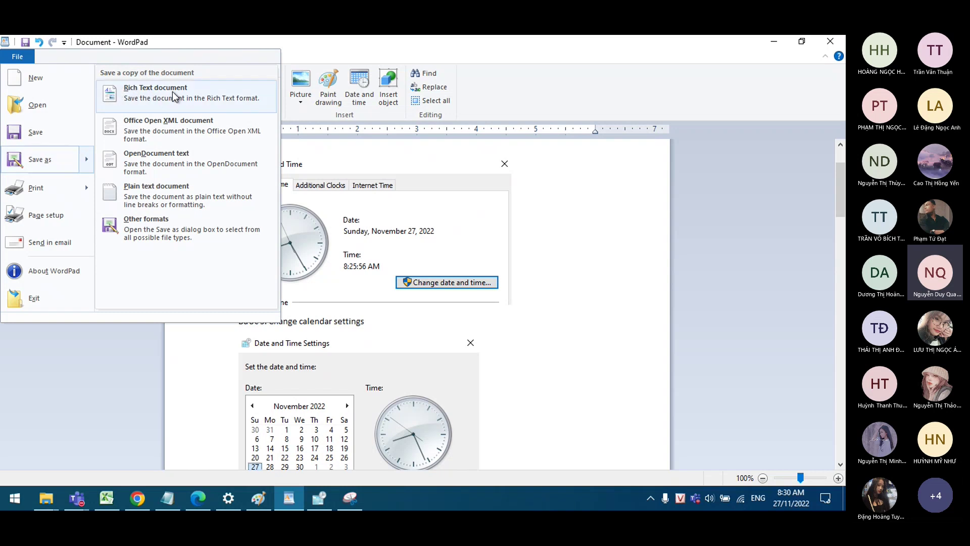
click(31, 135)
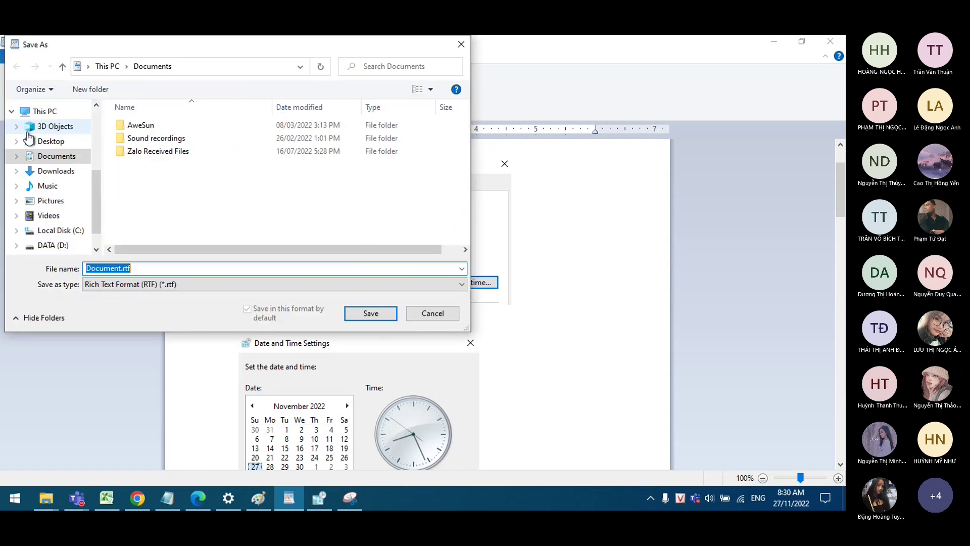
click(49, 142)
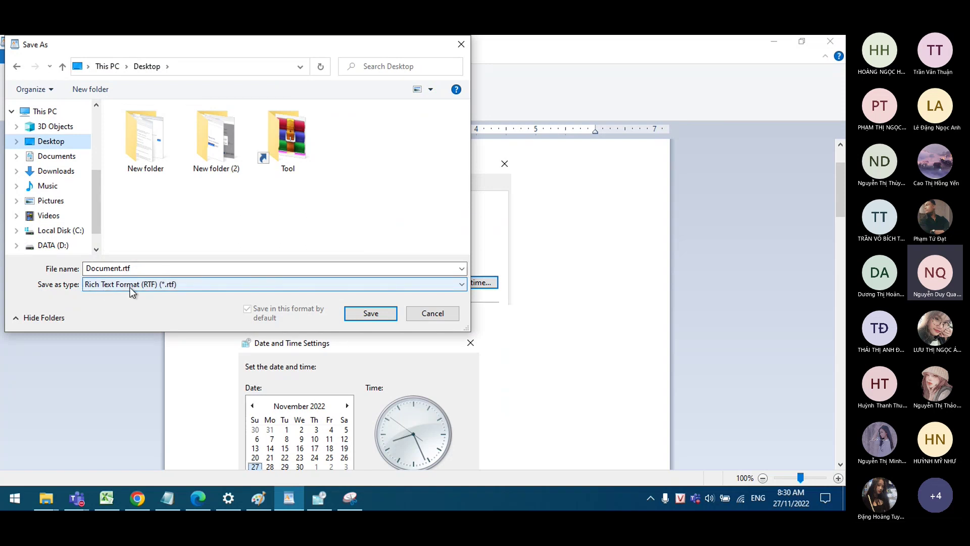
double_click(132, 269)
text(m)
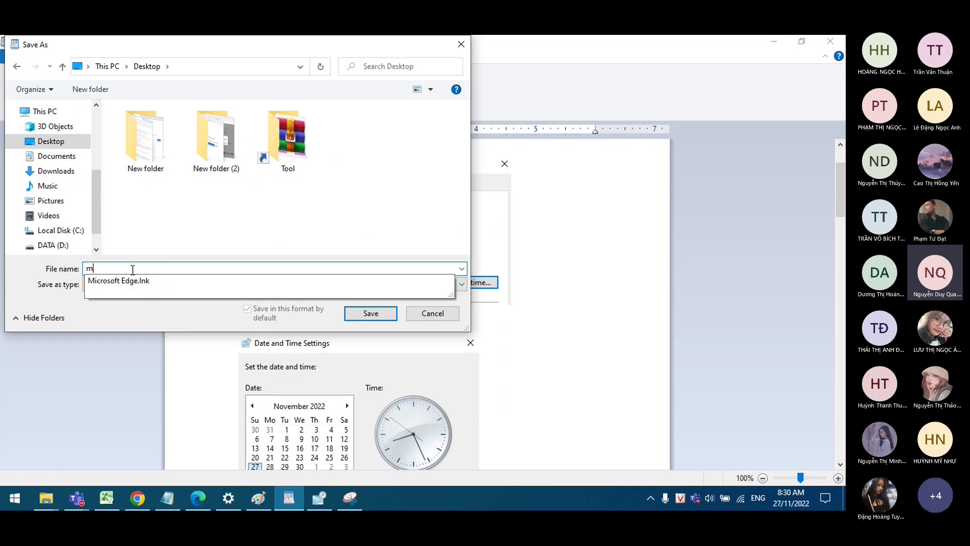
text(ỳfile)
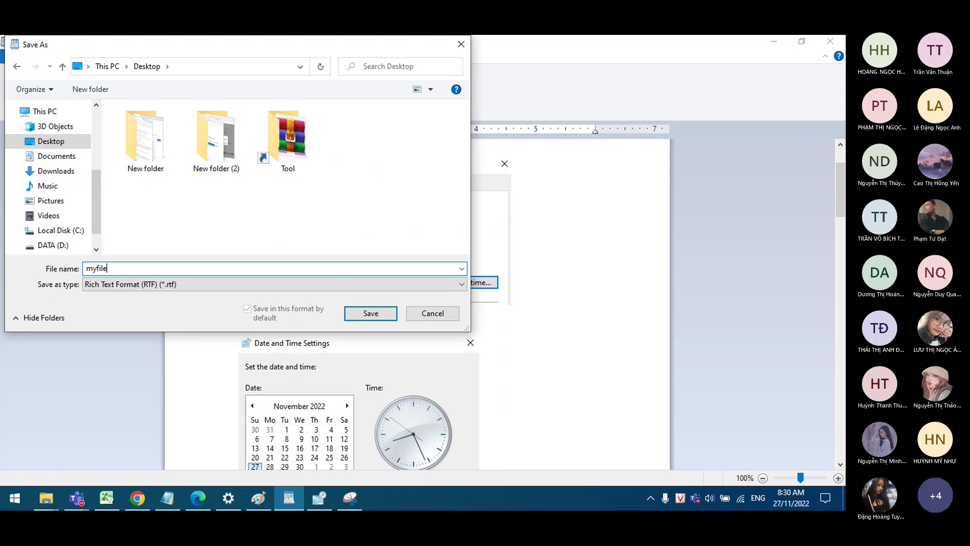
click(375, 315)
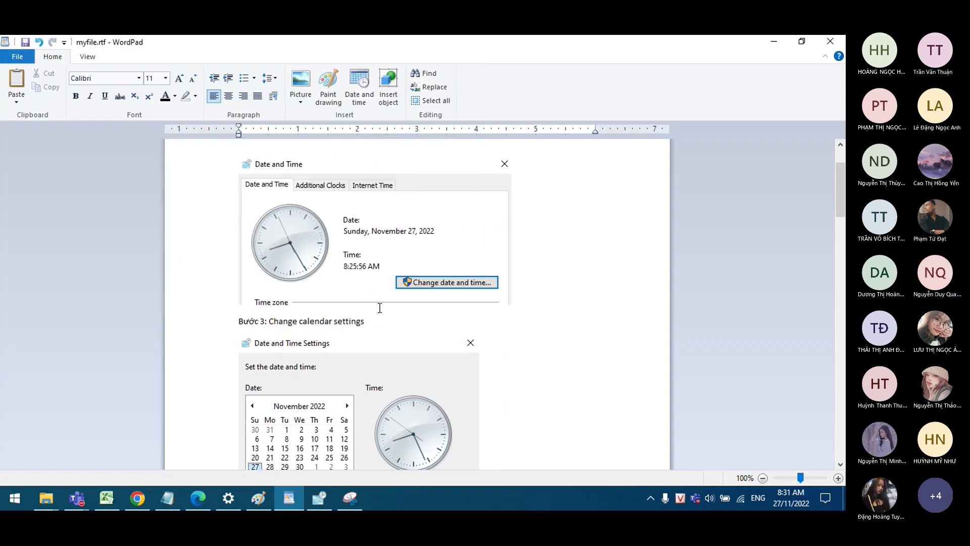
click(839, 44)
click(844, 498)
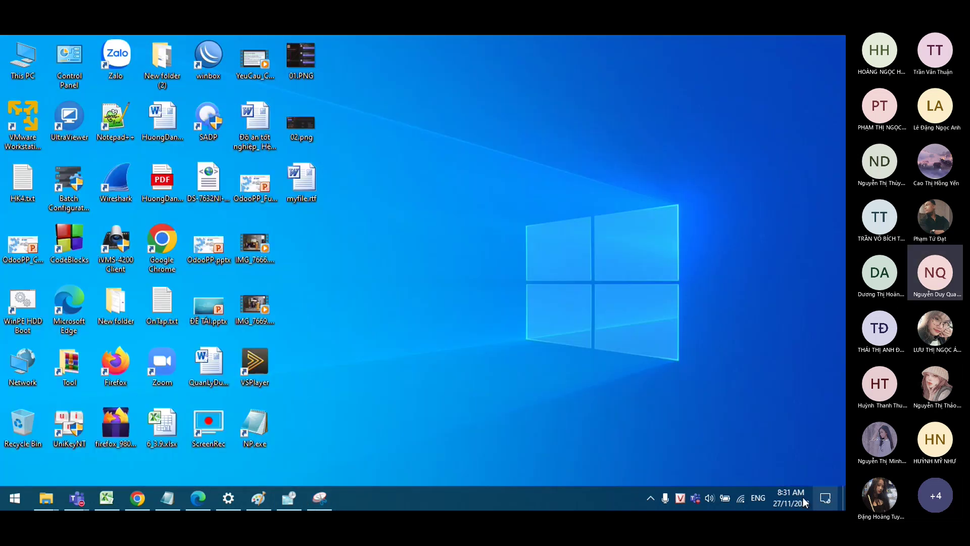
Step: Cut myfile.rtf from the desktop and open the WORD folder under HK1
right_click(299, 172)
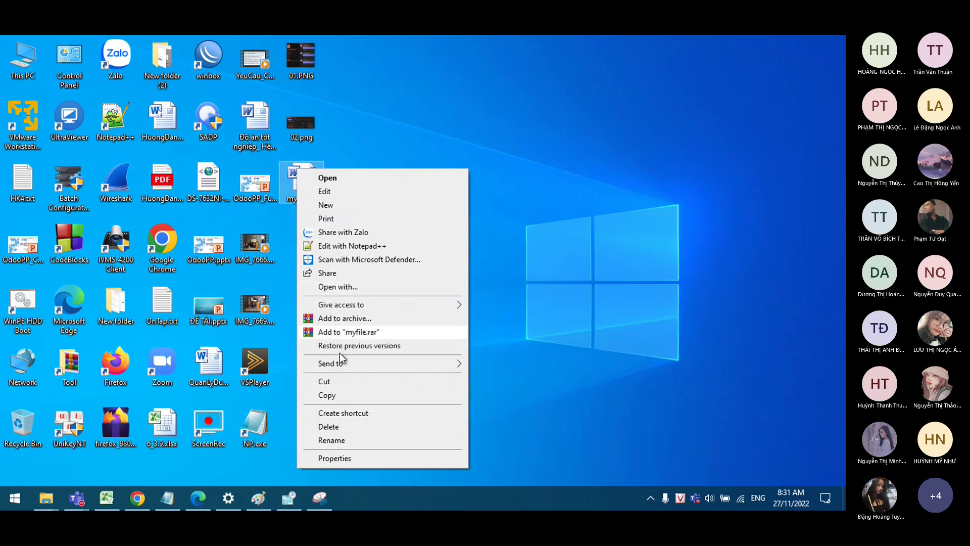
click(347, 381)
click(46, 498)
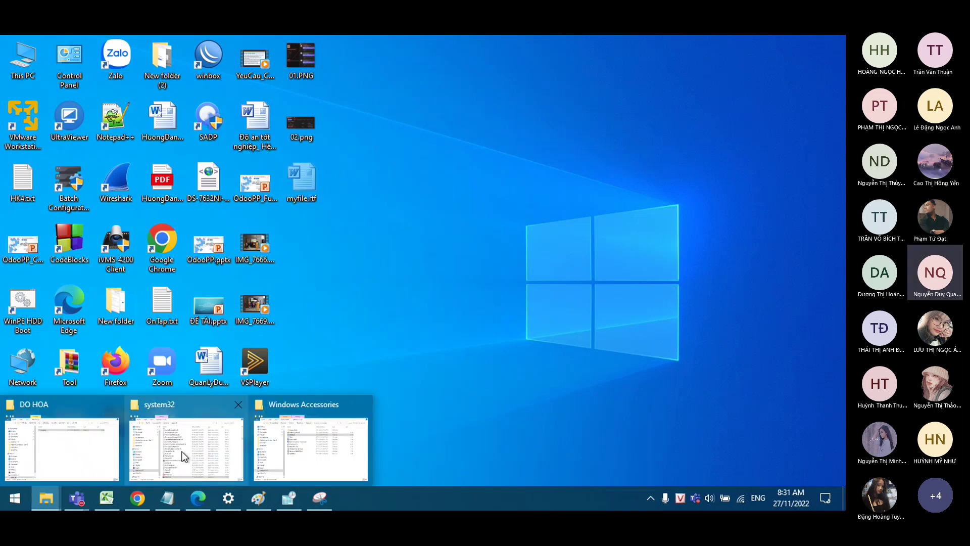
click(53, 437)
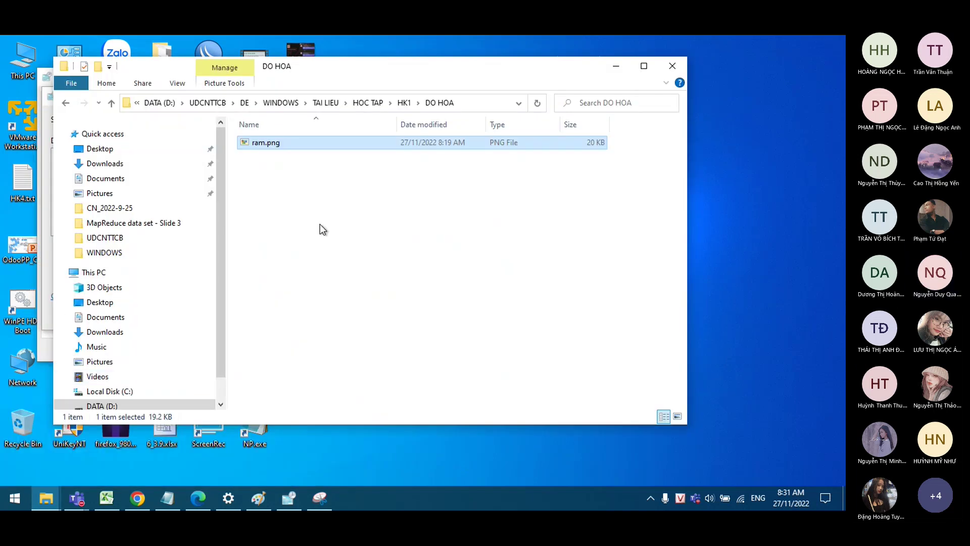
click(404, 103)
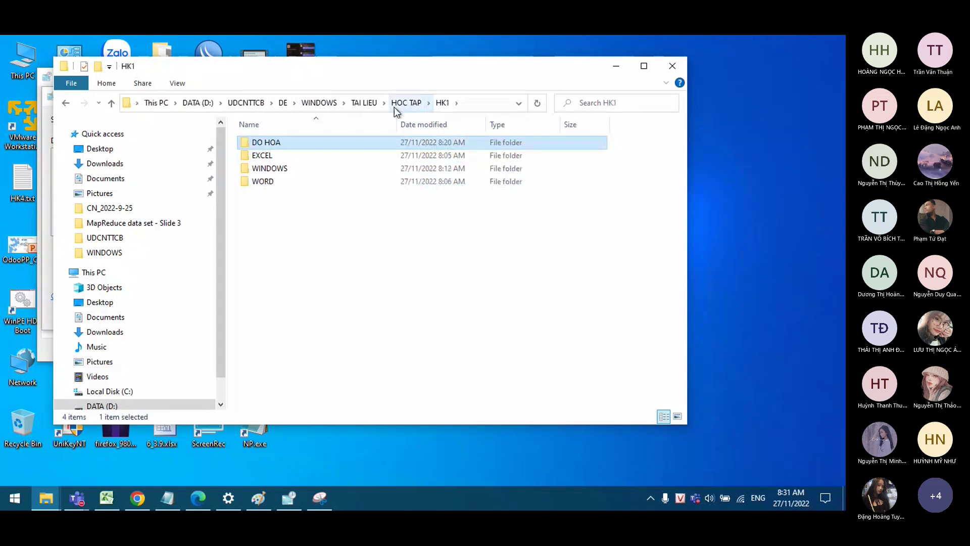
double_click(293, 183)
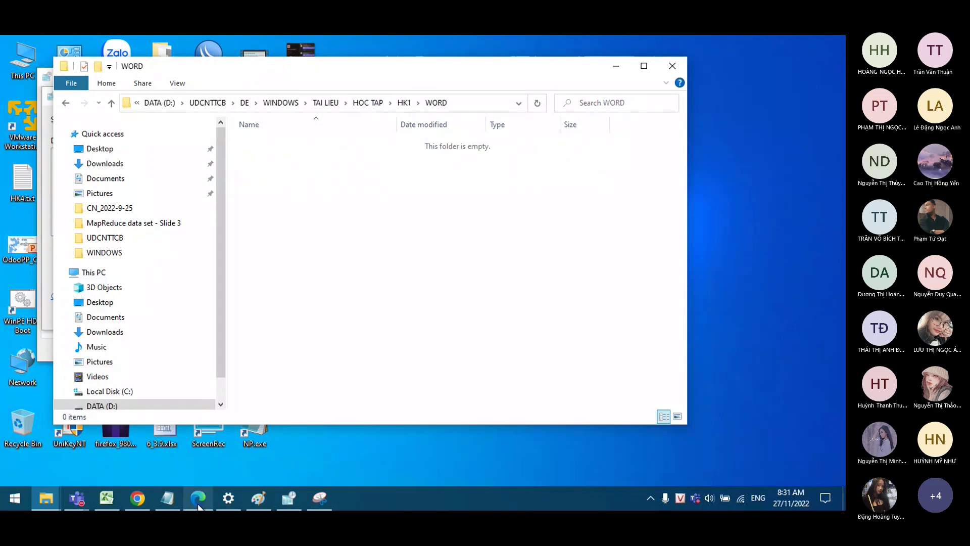
Step: Paste myfile.rtf into the empty WORD folder, then return to the assignment PDF
click(198, 498)
key(alt+Tab)
right_click(329, 227)
click(378, 316)
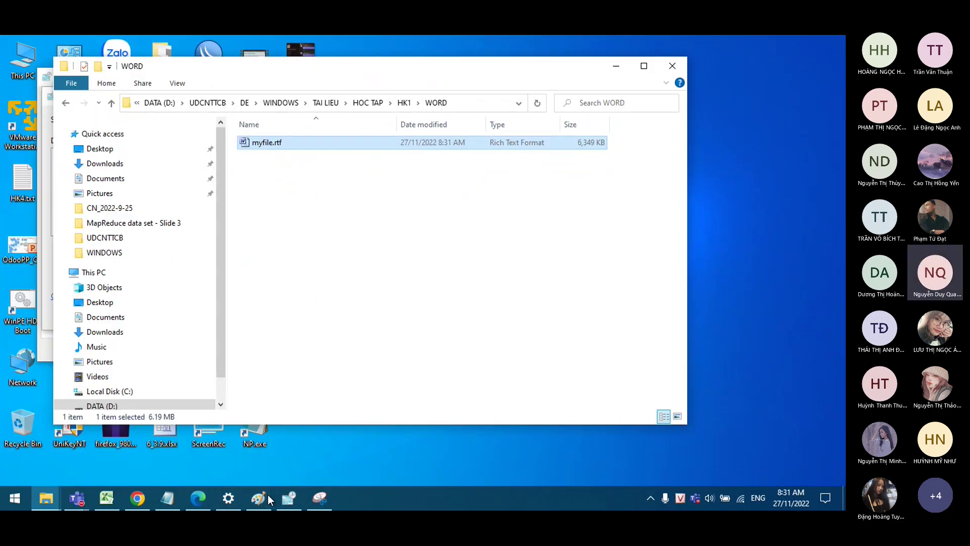
click(208, 504)
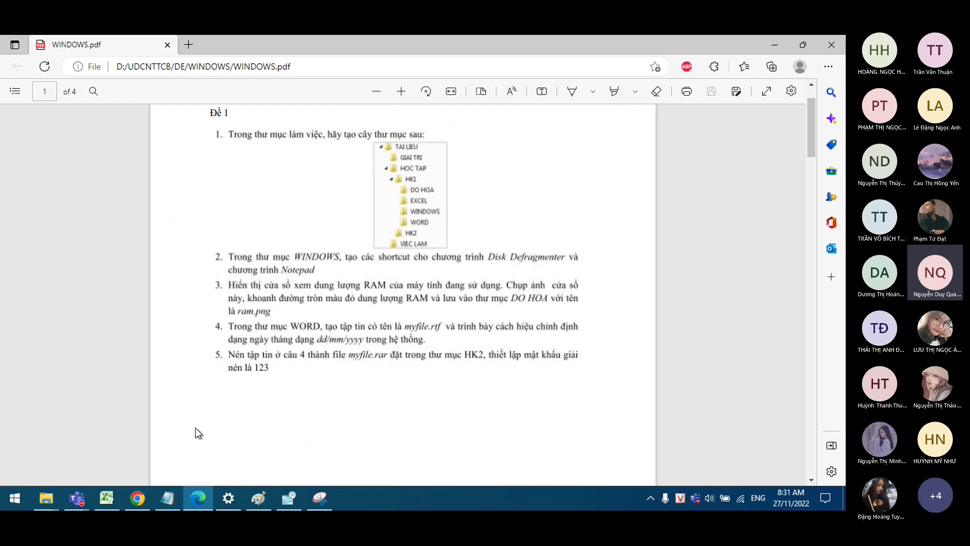
Step: Highlight line 6 of OnTap.txt about RAR compression, then return to the WORD folder window
click(167, 498)
click(120, 194)
click(89, 185)
drag(88, 185, 213, 185)
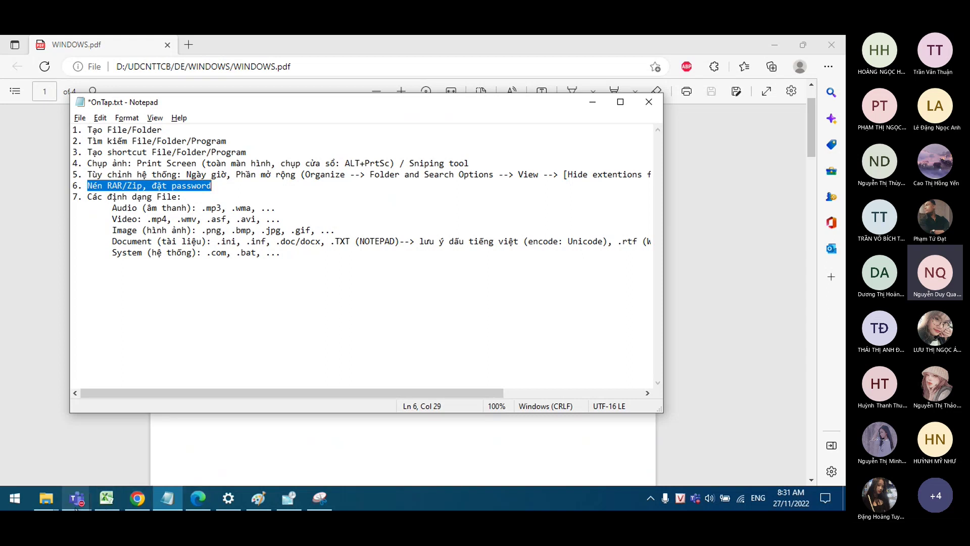
mouse_move(46, 498)
click(44, 449)
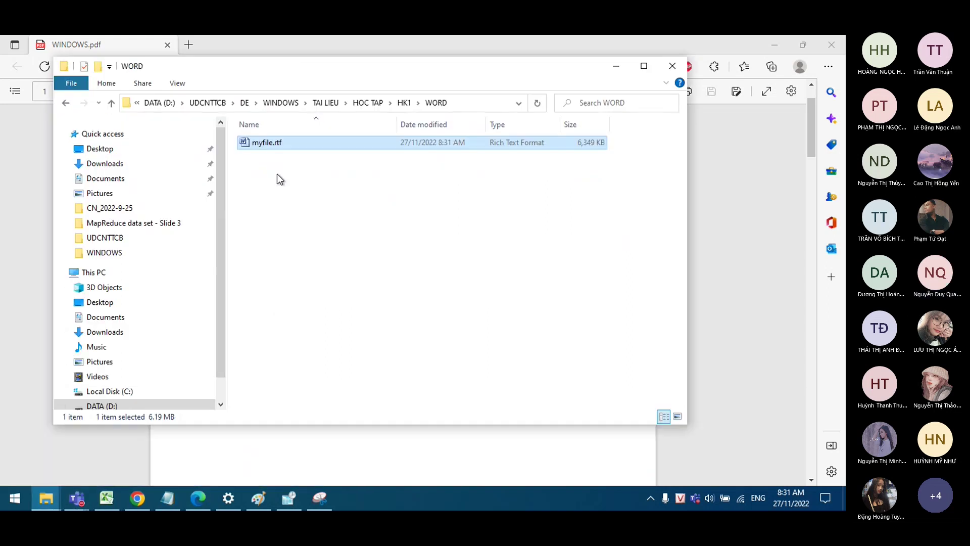
Step: Start a RAR archive from myfile.rtf and open its password settings
right_click(287, 141)
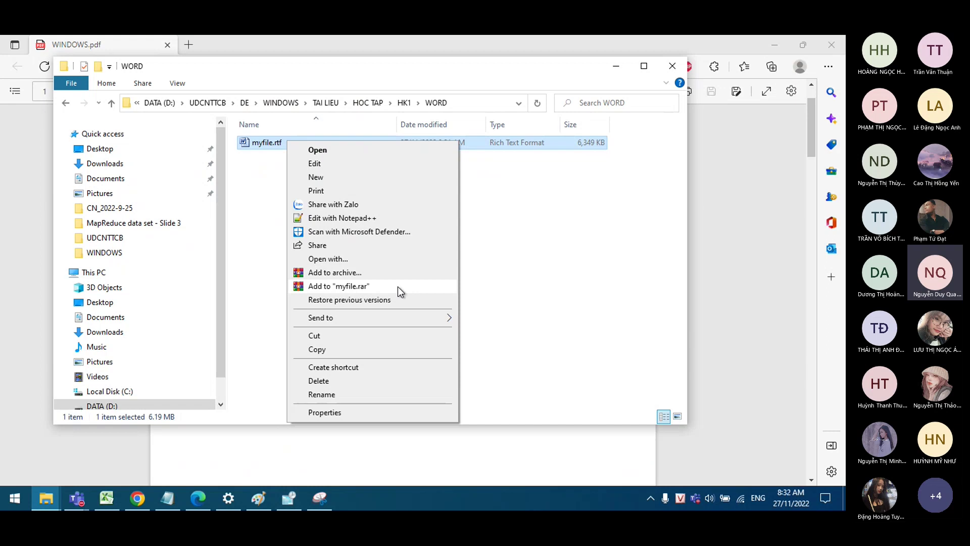
click(364, 275)
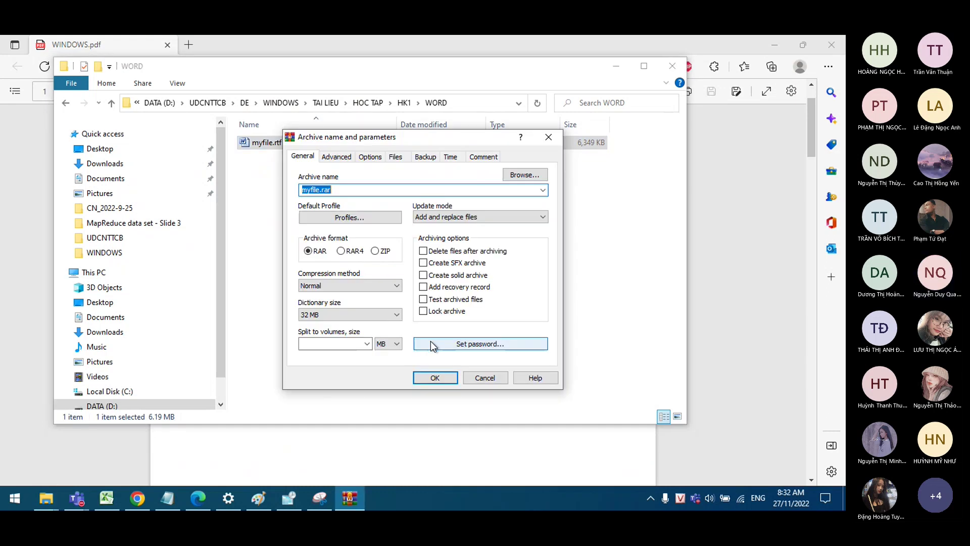
click(516, 342)
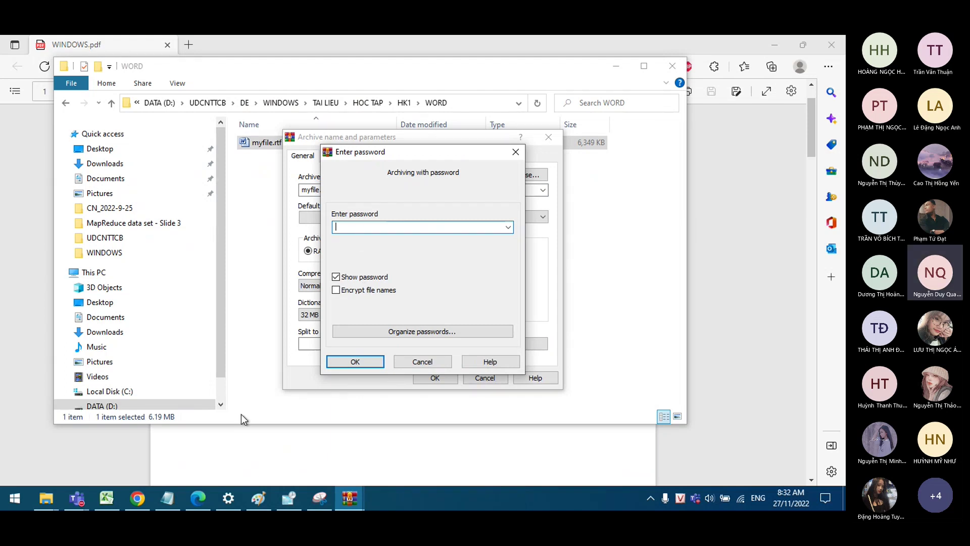
click(199, 500)
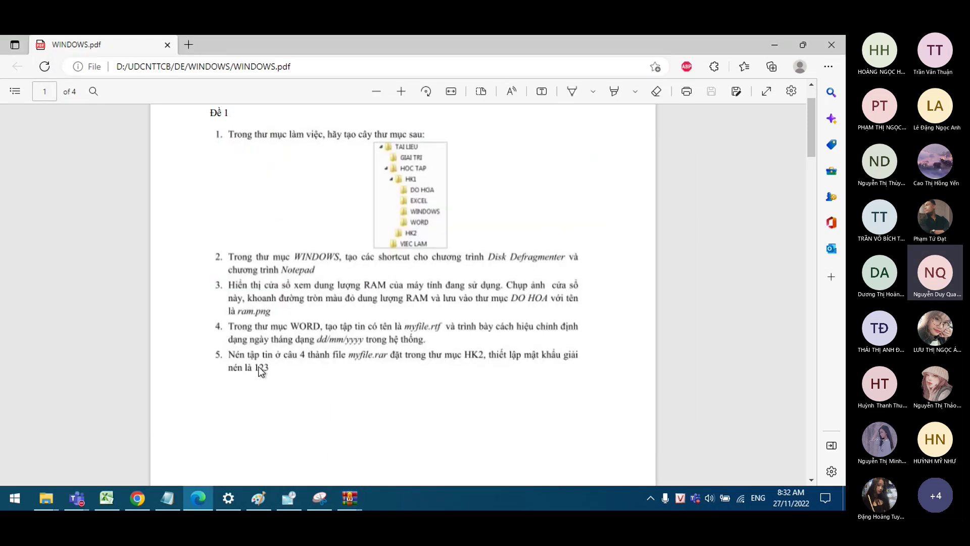
click(358, 496)
Step: Enter the archive password and its confirmation, dismissing the mismatch warning
text(123)
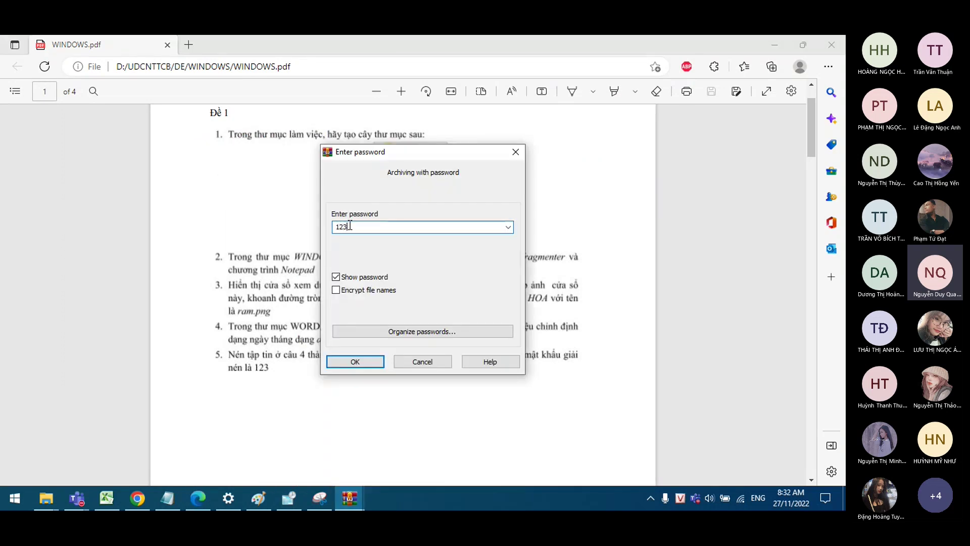
drag(372, 226, 327, 220)
key(Tab)
click(336, 278)
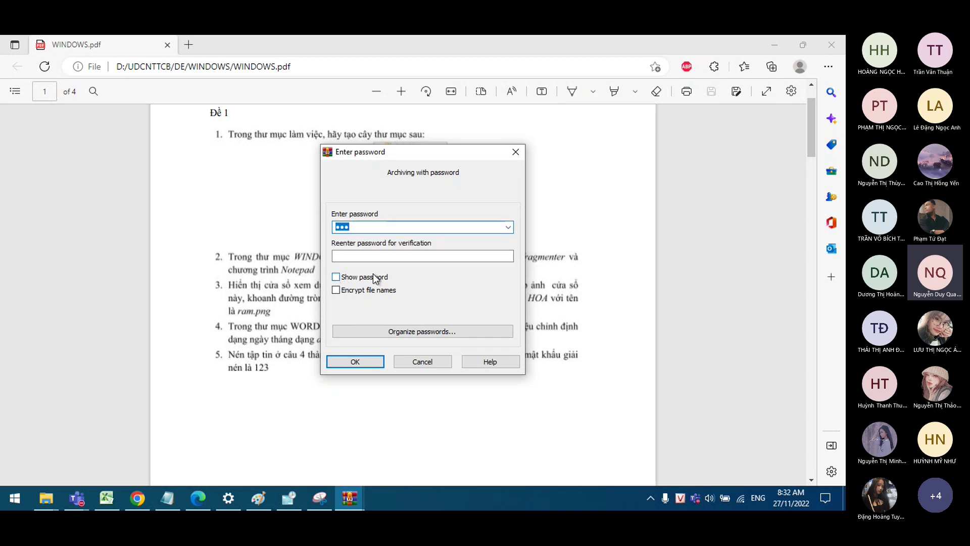
text(123)
click(384, 254)
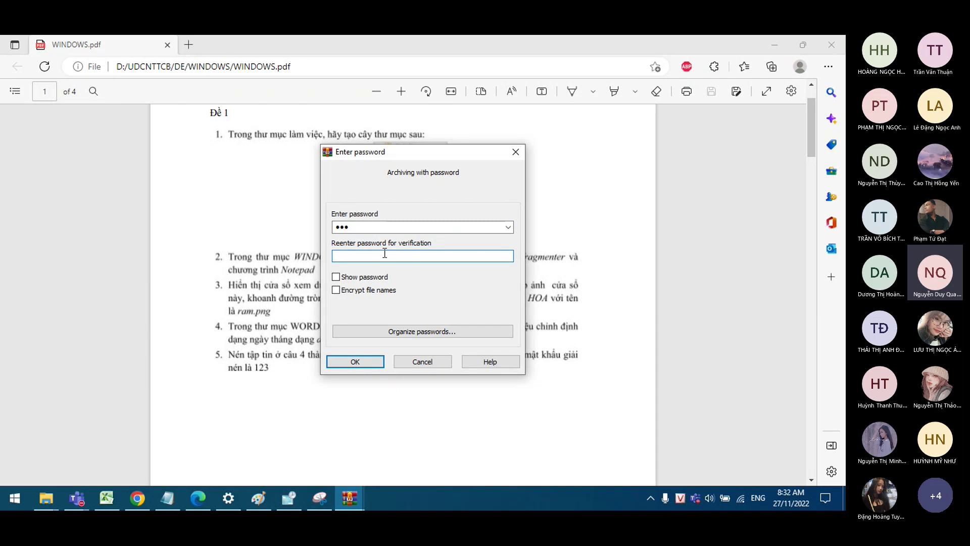
text(123)
key(BackSpace)
text(3)
click(373, 367)
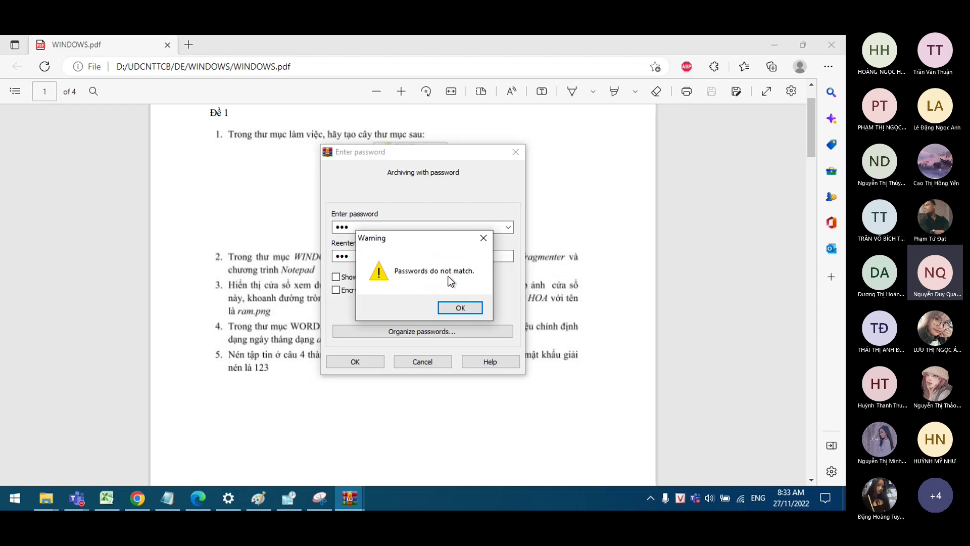
click(473, 308)
Step: Correct the password confirmation, accept it, and create the protected myfile.rar archive
click(392, 255)
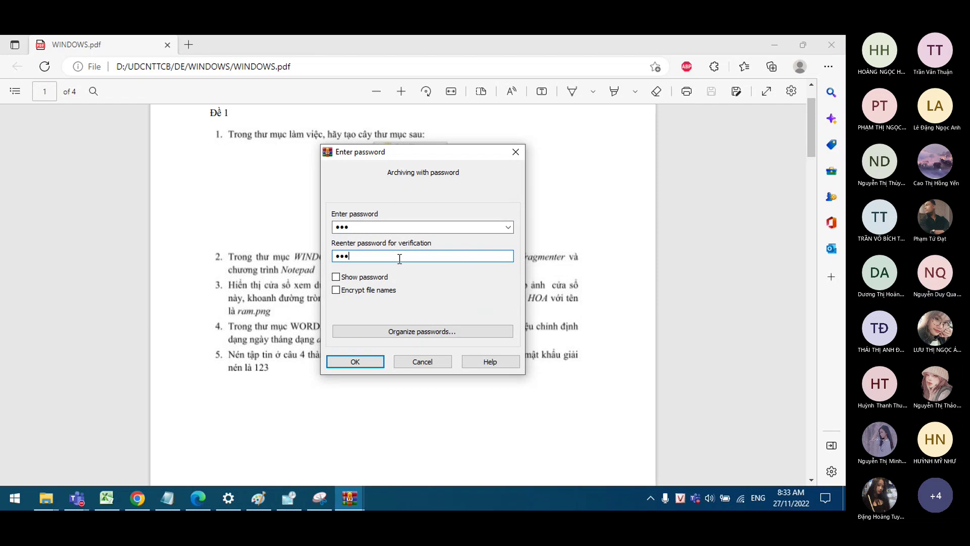
key(BackSpace)
text(3)
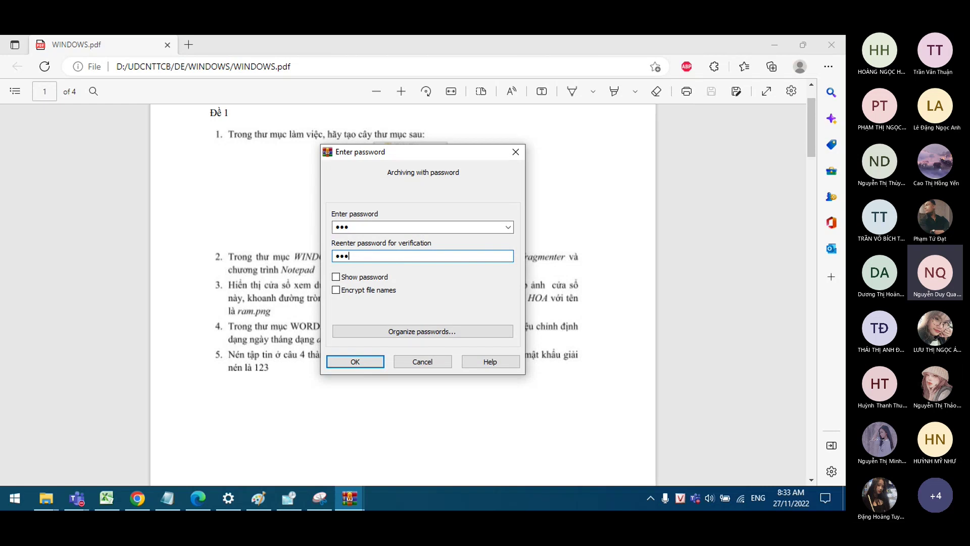
click(371, 361)
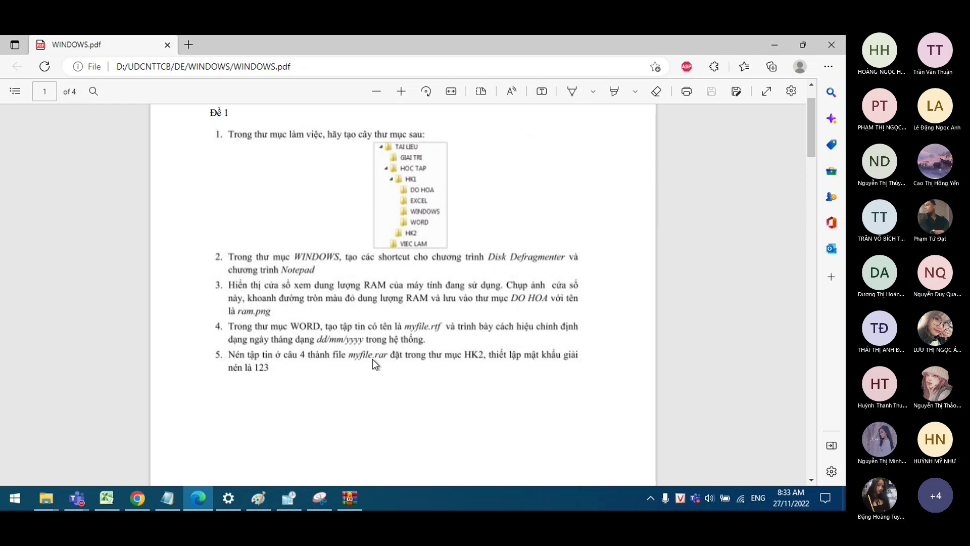
click(351, 502)
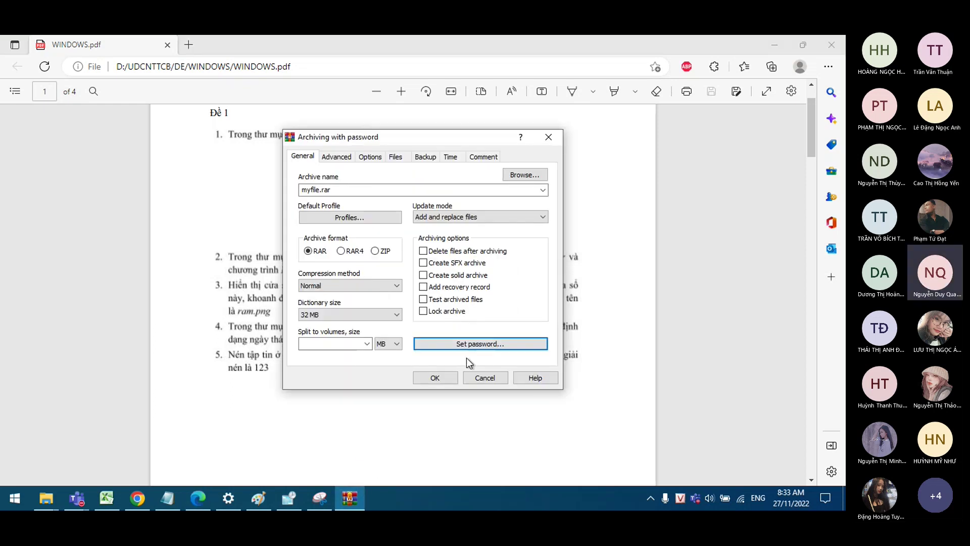
click(444, 378)
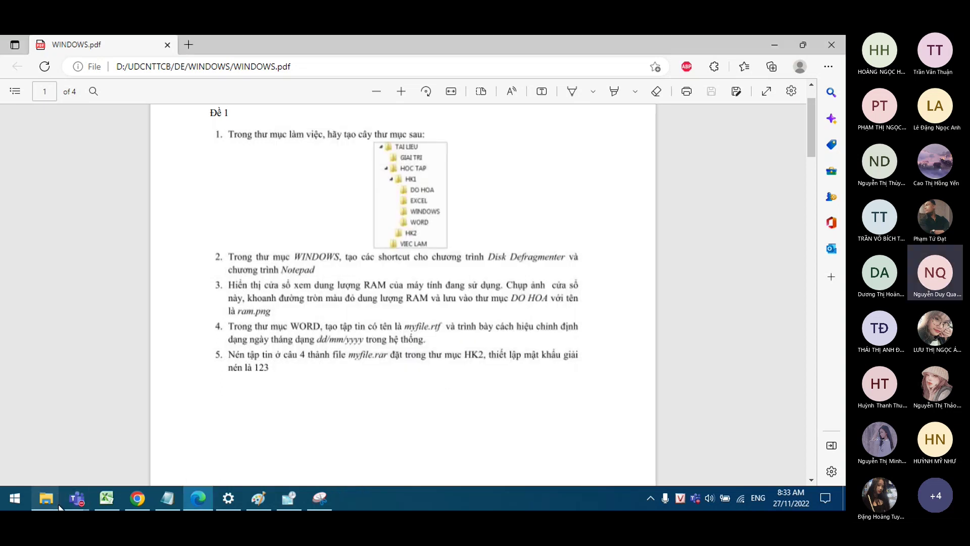
Step: Open myfile.rar in the WORD folder and launch myfile.rtf from inside it
click(46, 499)
click(98, 438)
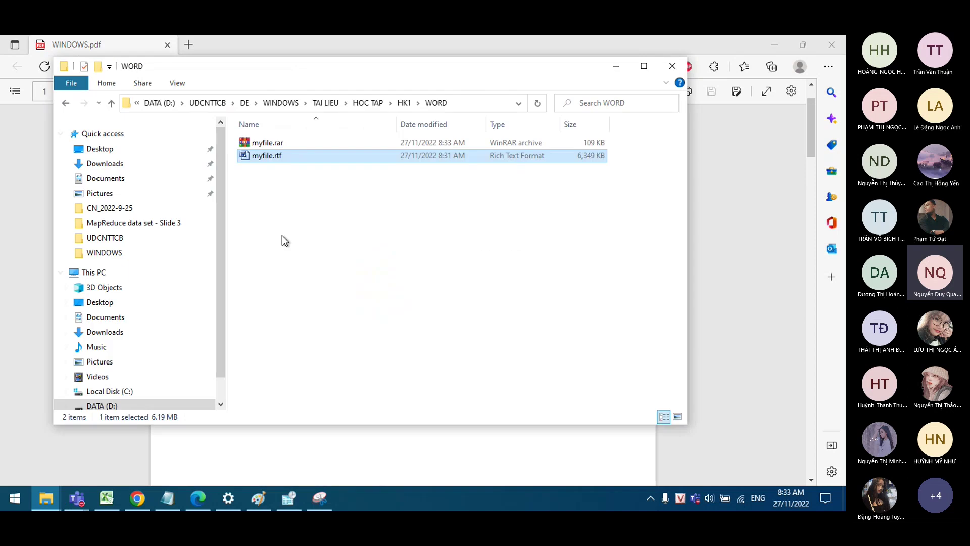
double_click(304, 144)
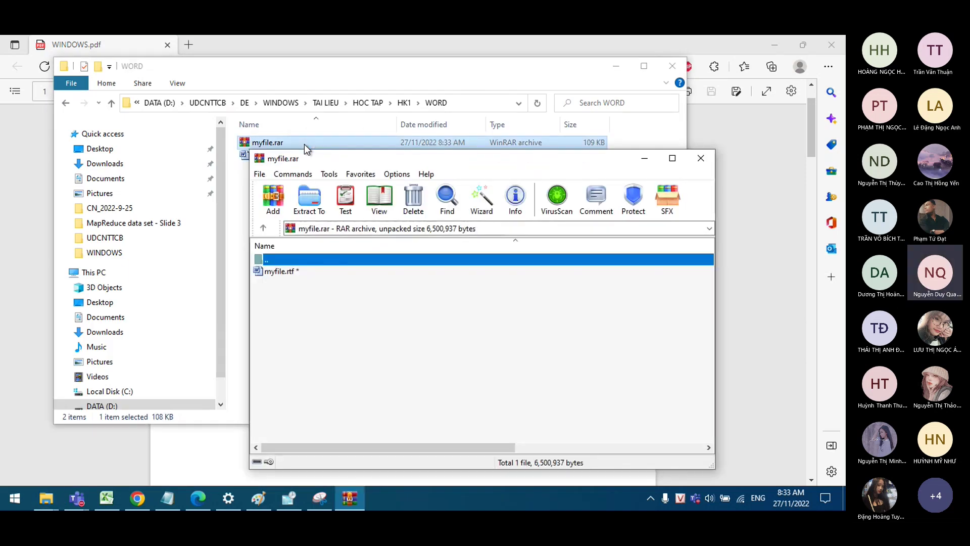
click(276, 273)
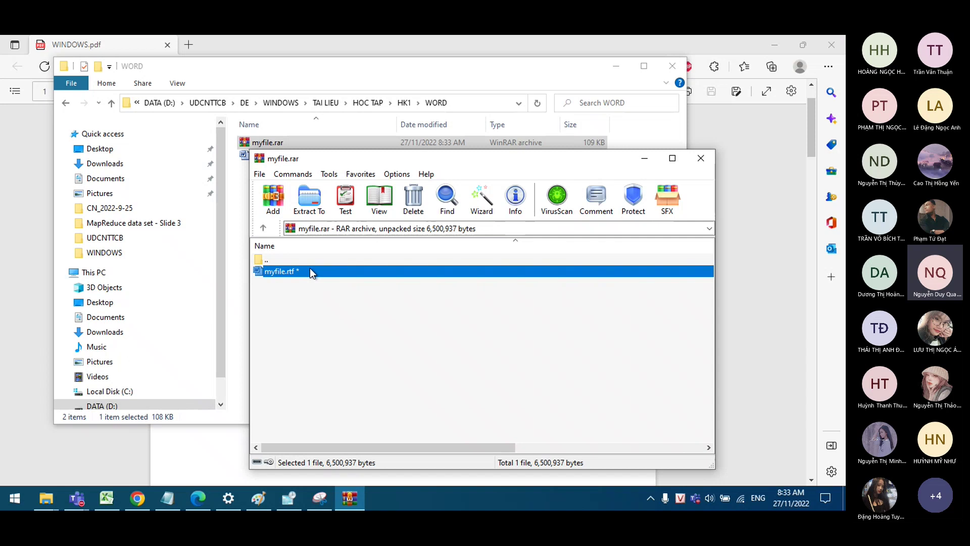
double_click(310, 269)
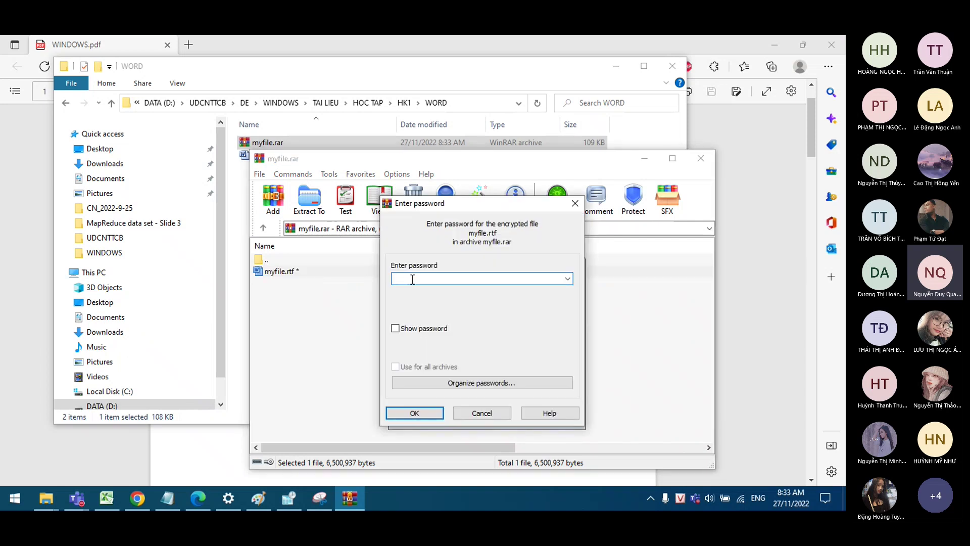
Step: Enter the archive password, retrying after the incorrect-password error, to open myfile.rtf
text(123)
click(414, 413)
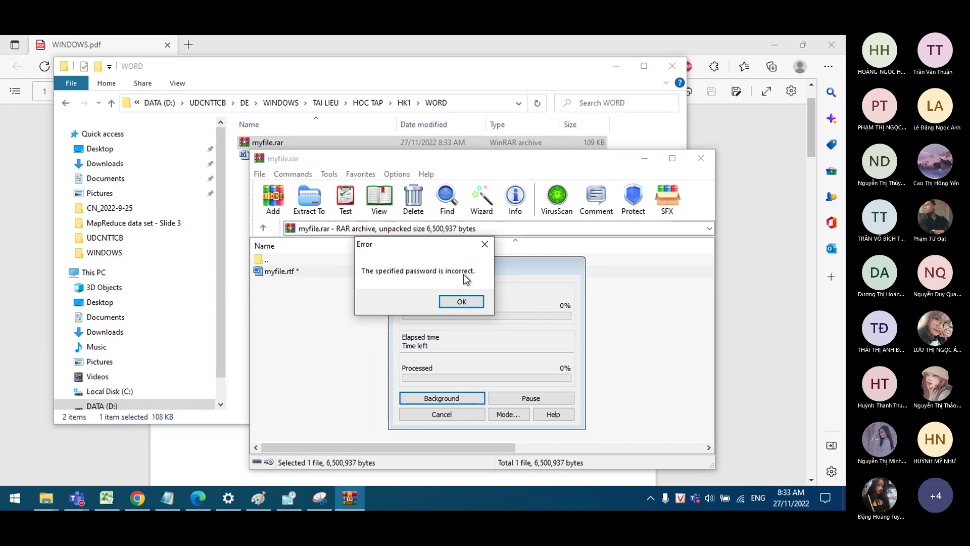
click(461, 301)
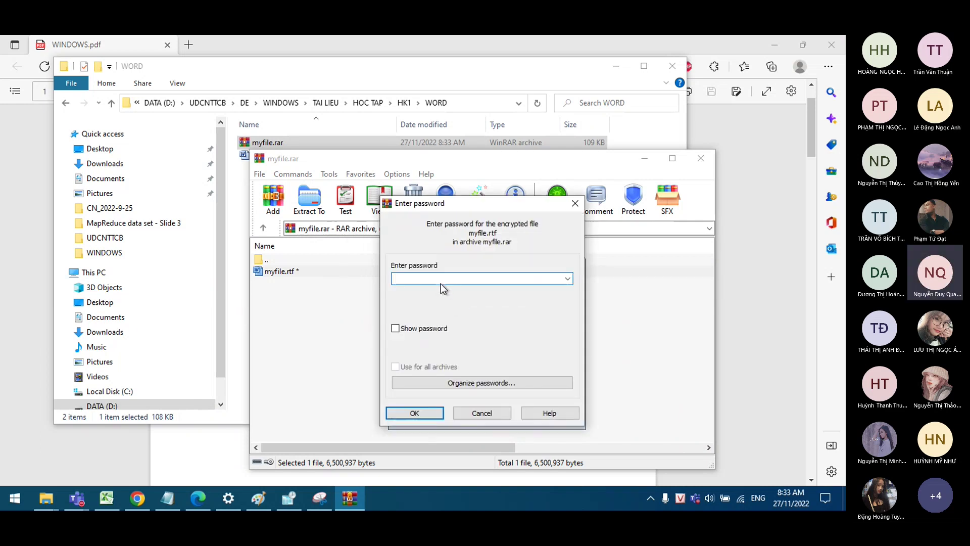
text(123)
click(395, 328)
click(419, 329)
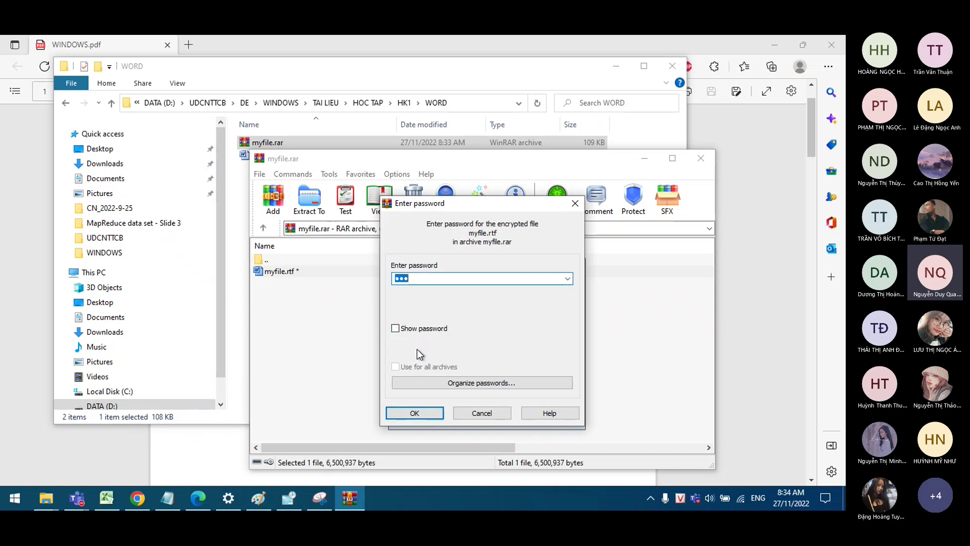
click(421, 415)
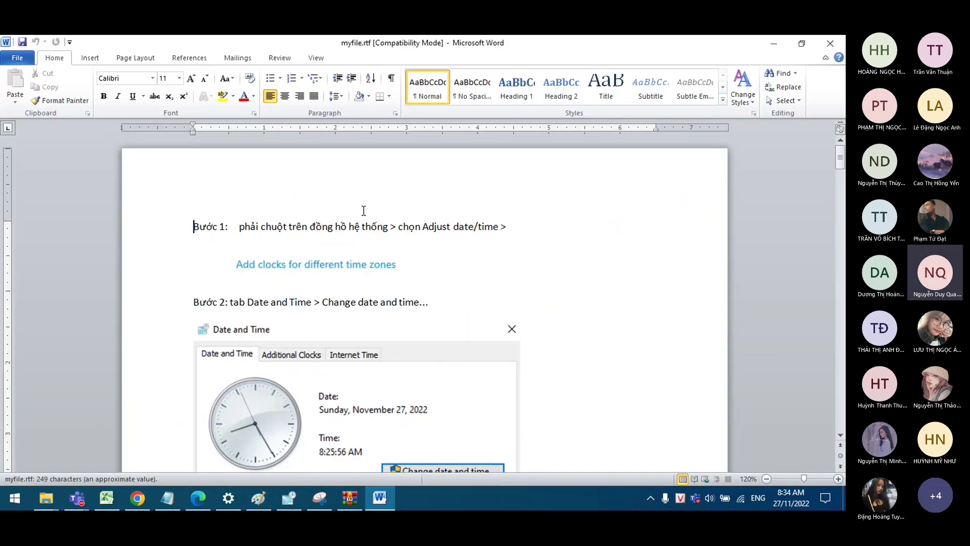
Step: Look over the extracted myfile.rtf in WordPad and close it
scroll(353, 245, down, 12)
scroll(348, 253, up, 9)
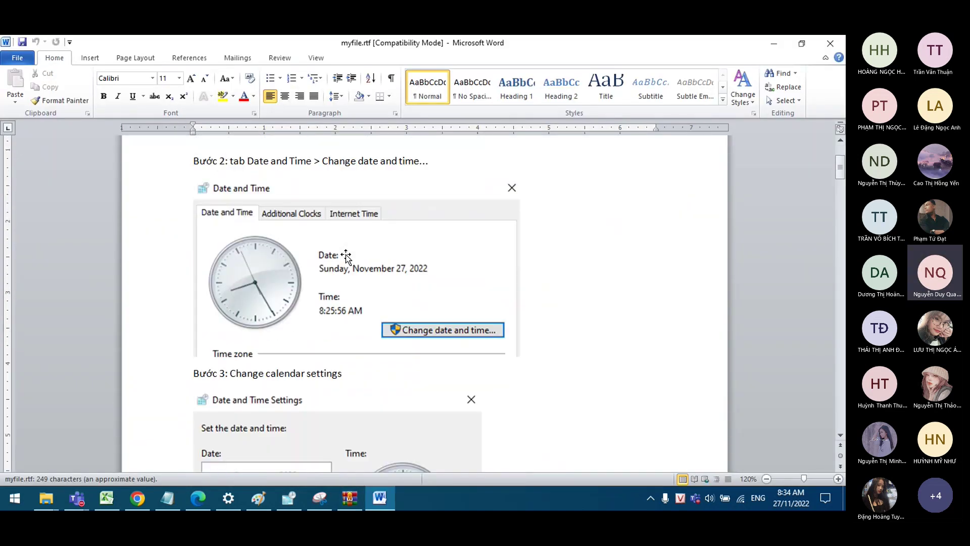
scroll(346, 255, up, 3)
click(830, 42)
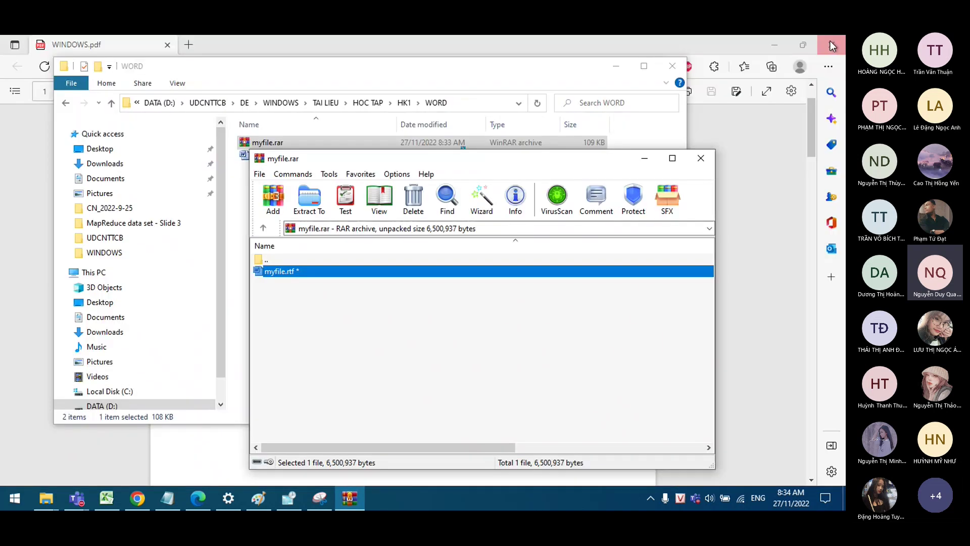
Step: Close WinRAR and move myfile.rar from the WORD folder into HOC TAP > HK2
click(701, 158)
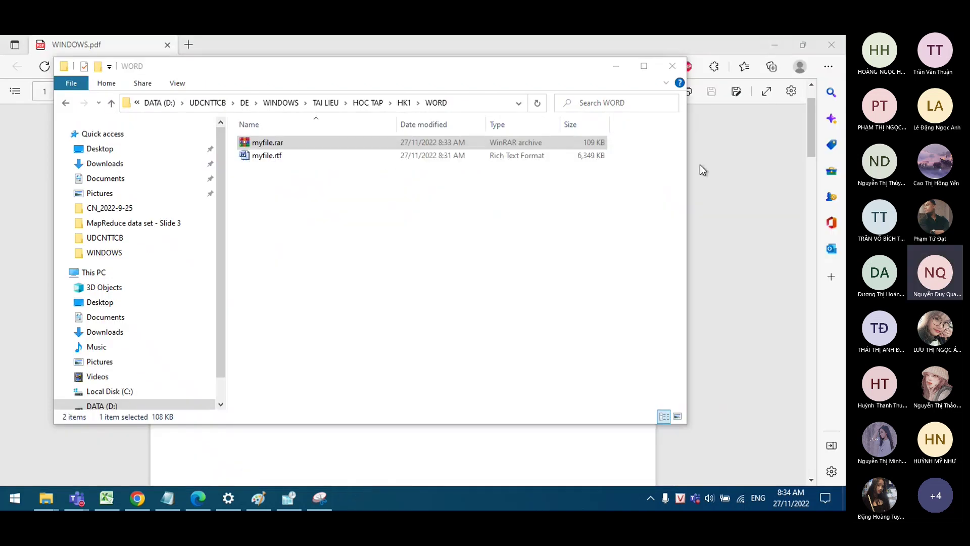
right_click(281, 143)
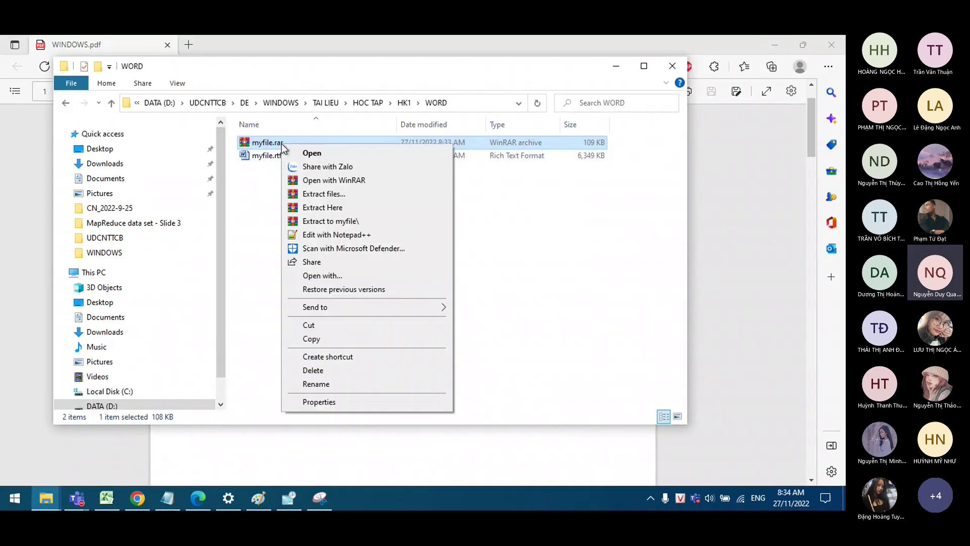
click(343, 328)
click(404, 104)
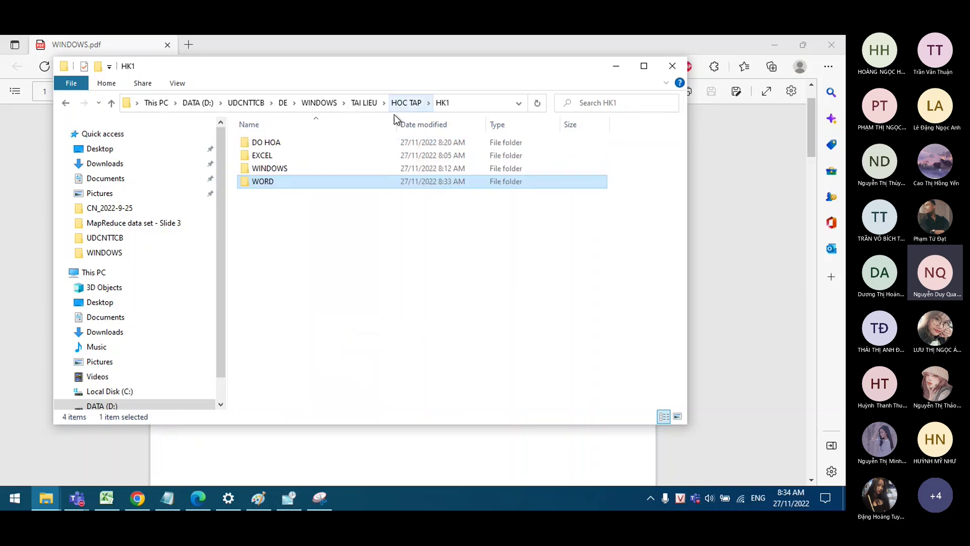
click(198, 498)
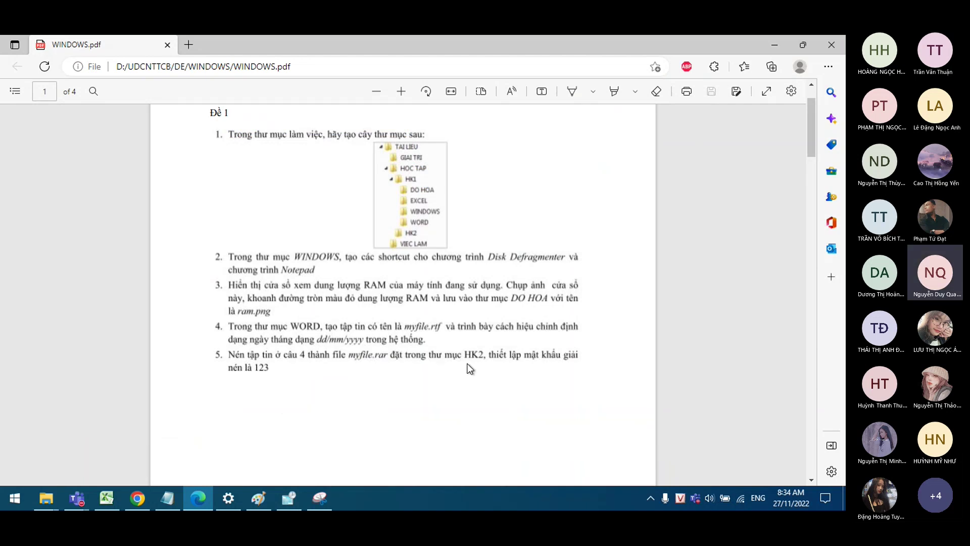
click(198, 498)
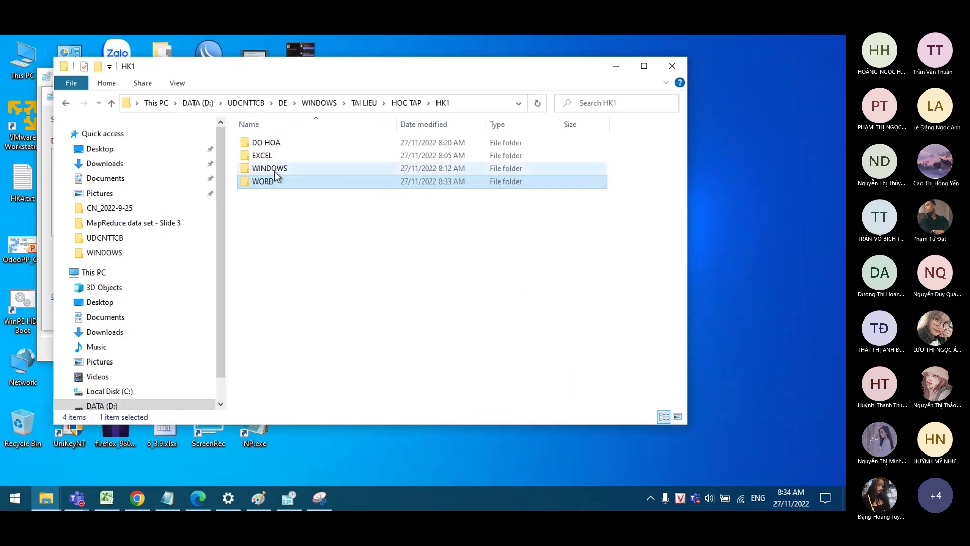
click(409, 104)
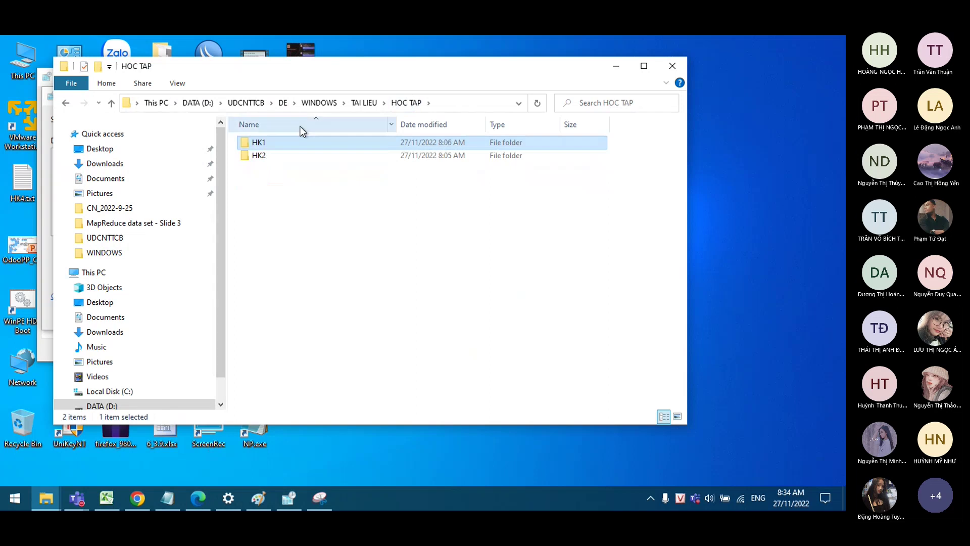
double_click(287, 153)
right_click(286, 149)
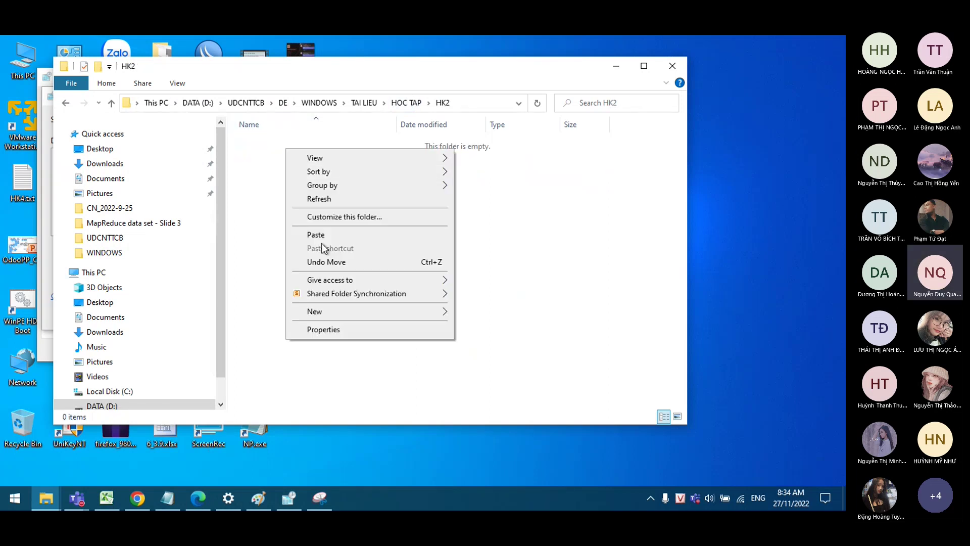
click(315, 232)
click(315, 231)
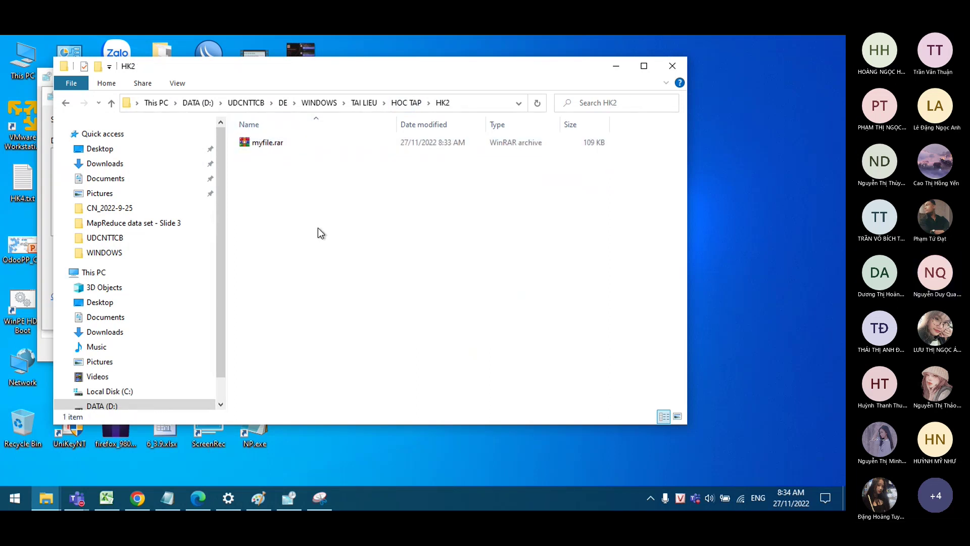
Step: Check the DO HOA, WINDOWS and WORD folders under HK1
click(406, 103)
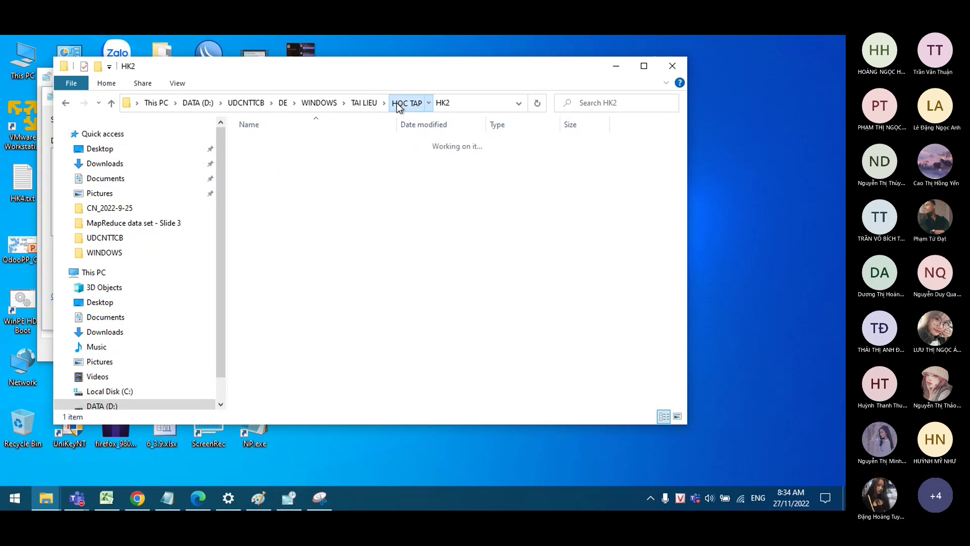
click(364, 103)
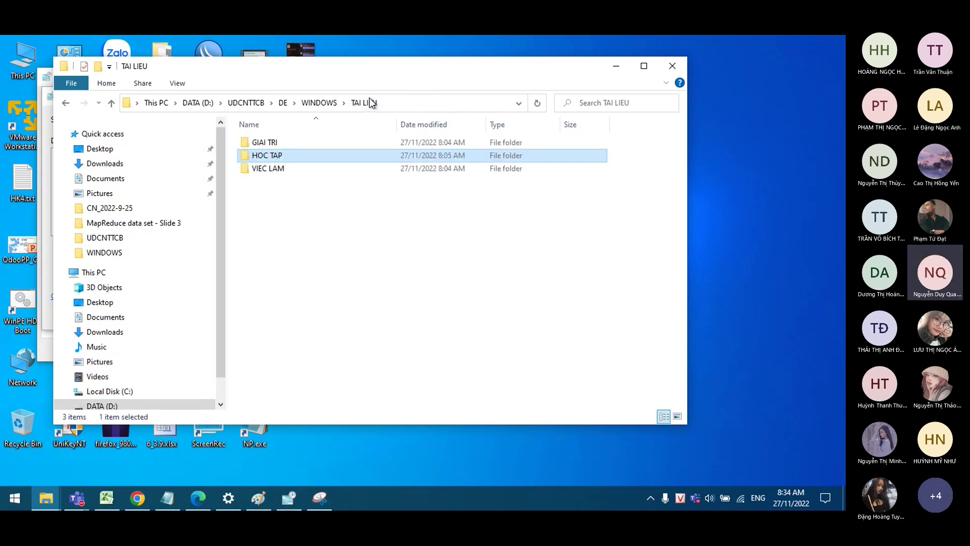
key(Down)
double_click(292, 156)
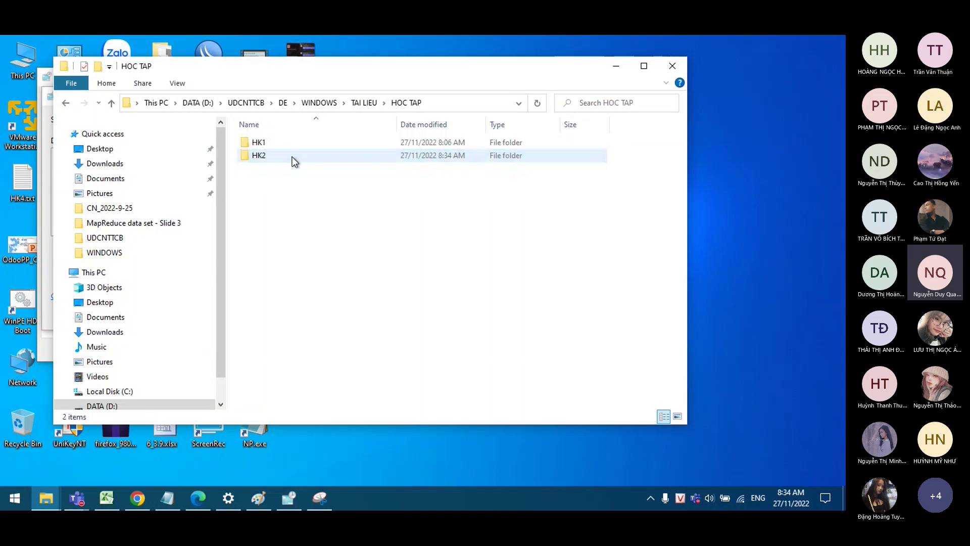
double_click(292, 143)
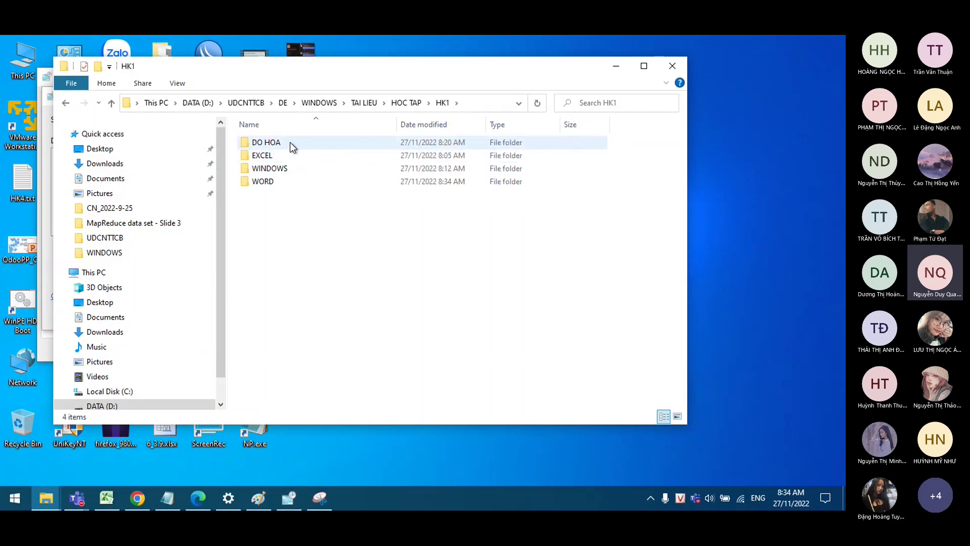
double_click(290, 142)
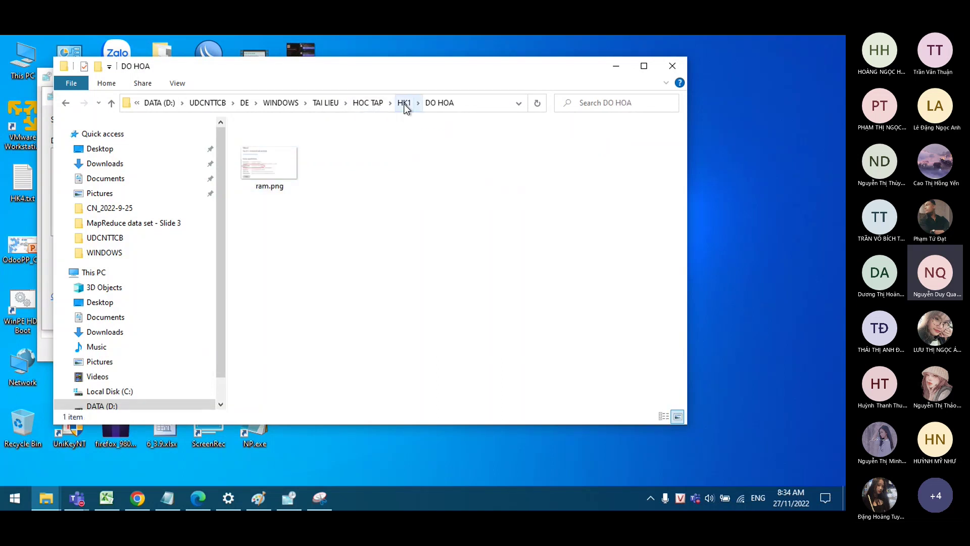
click(404, 103)
double_click(291, 166)
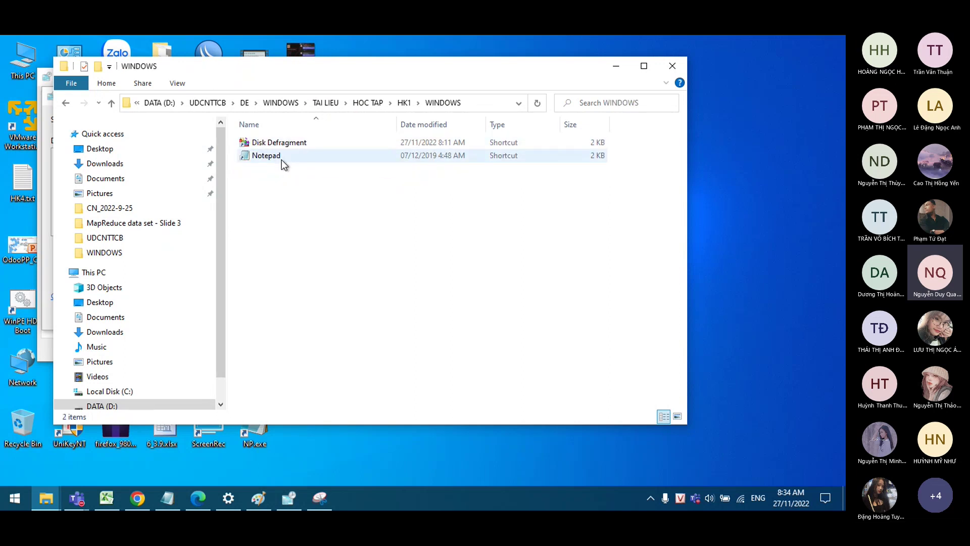
click(404, 103)
double_click(301, 181)
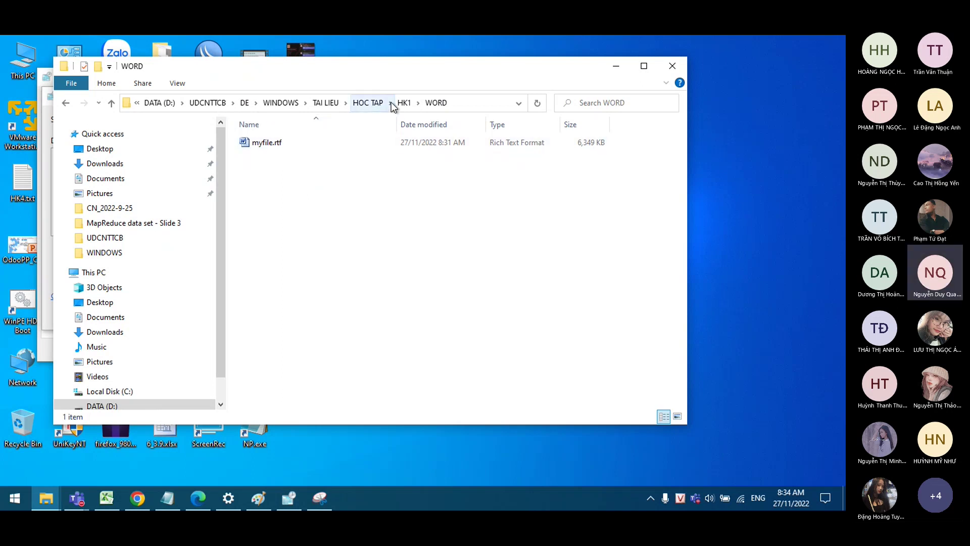
Step: Confirm myfile.rar is in HK2, then switch back to the exercise PDF
click(405, 103)
click(364, 104)
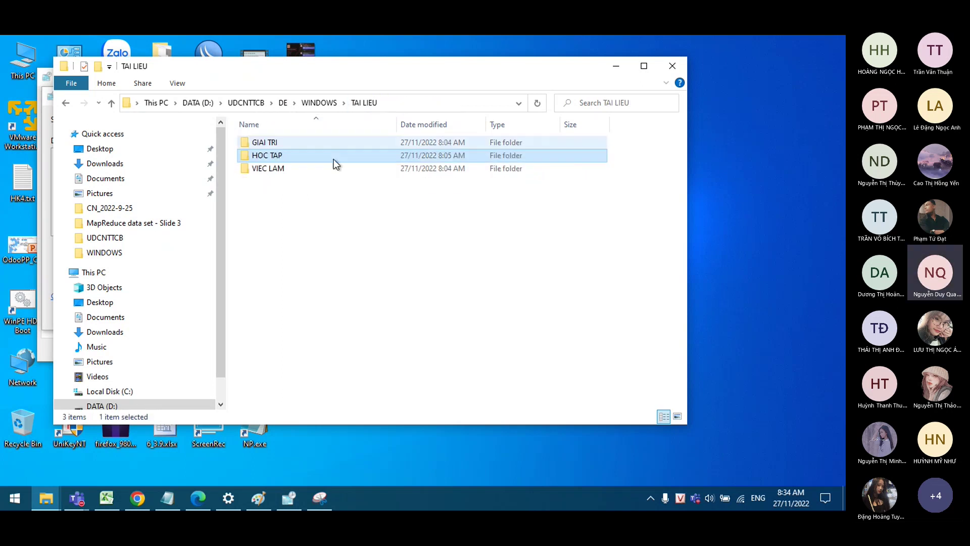
double_click(308, 150)
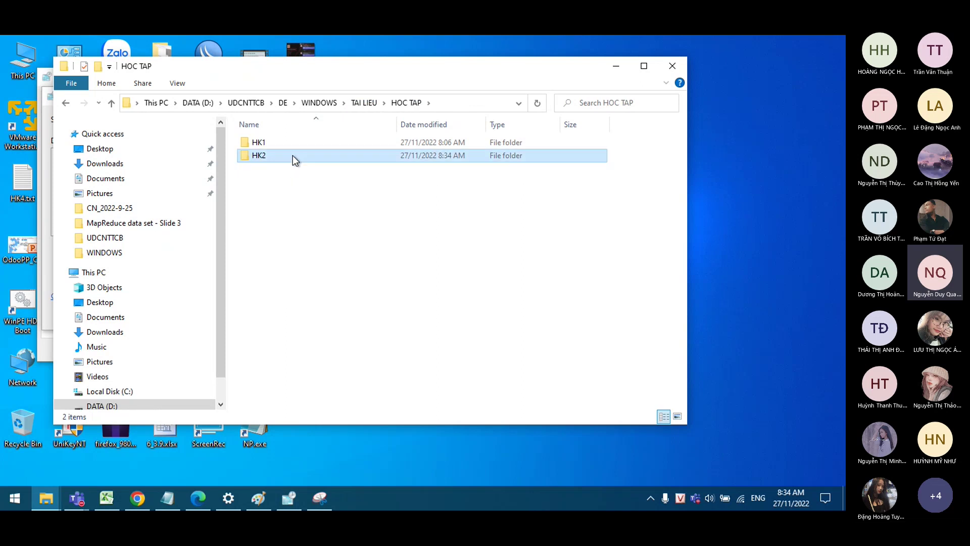
double_click(292, 156)
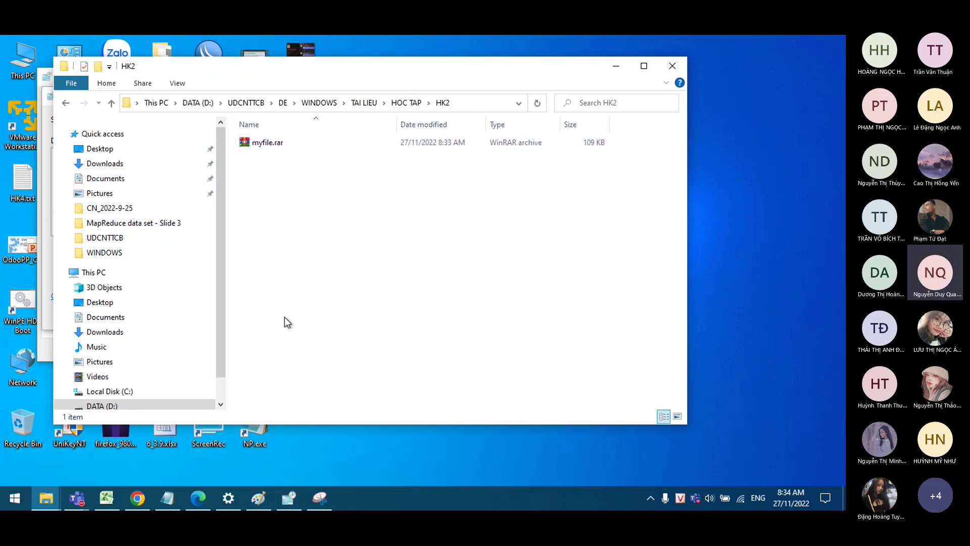
click(199, 496)
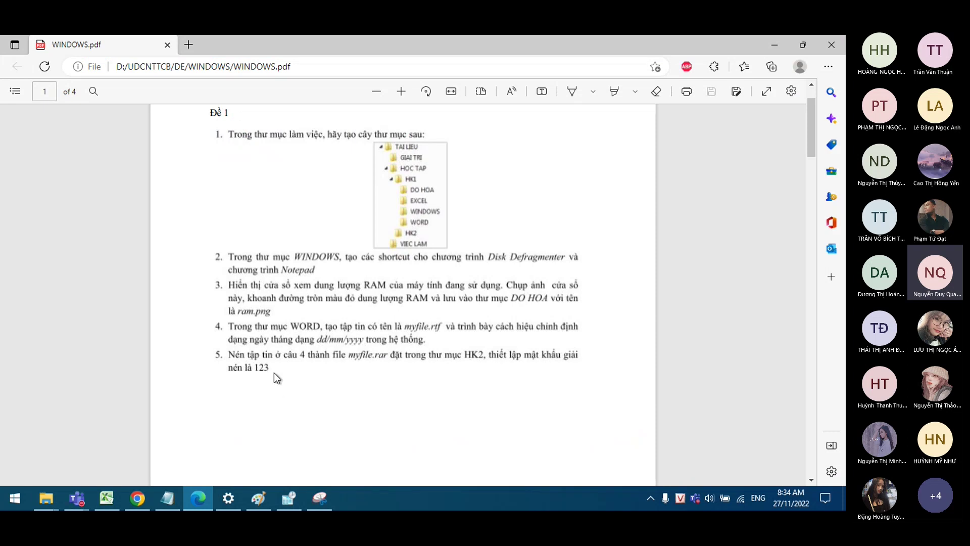
Step: Scroll WINDOWS.pdf to page 4 and back up to the Đề 3 exercise on page 3
scroll(269, 372, up, 1)
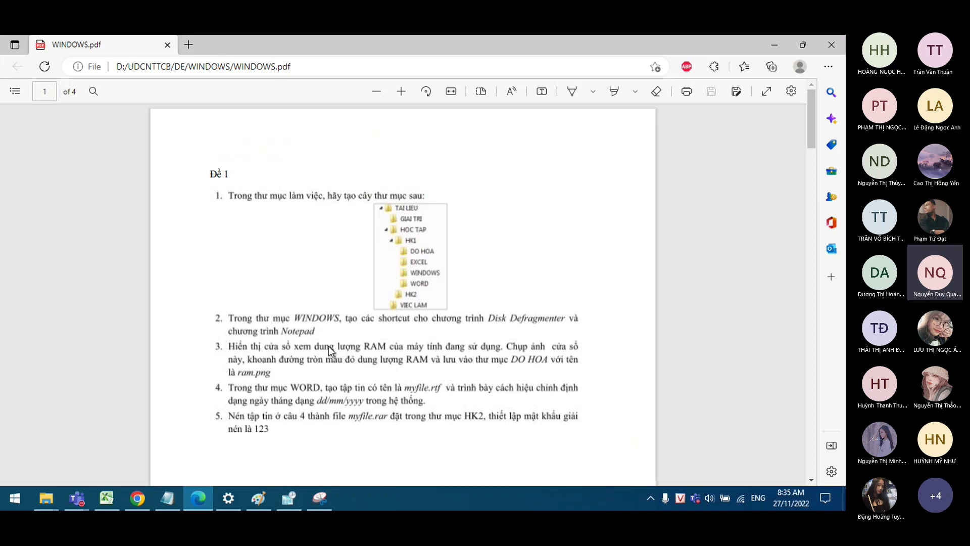
scroll(223, 202, down, 10)
scroll(257, 369, down, 20)
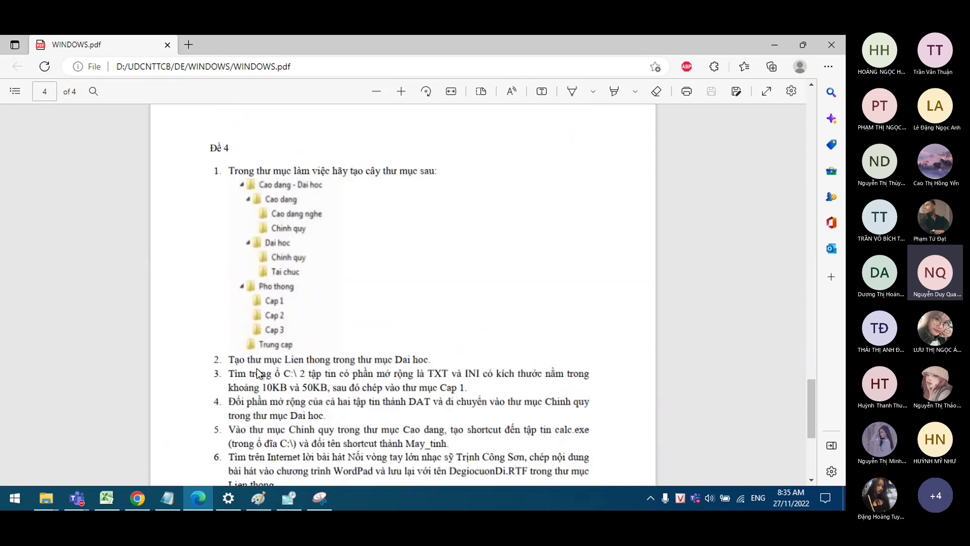
scroll(257, 302, down, 5)
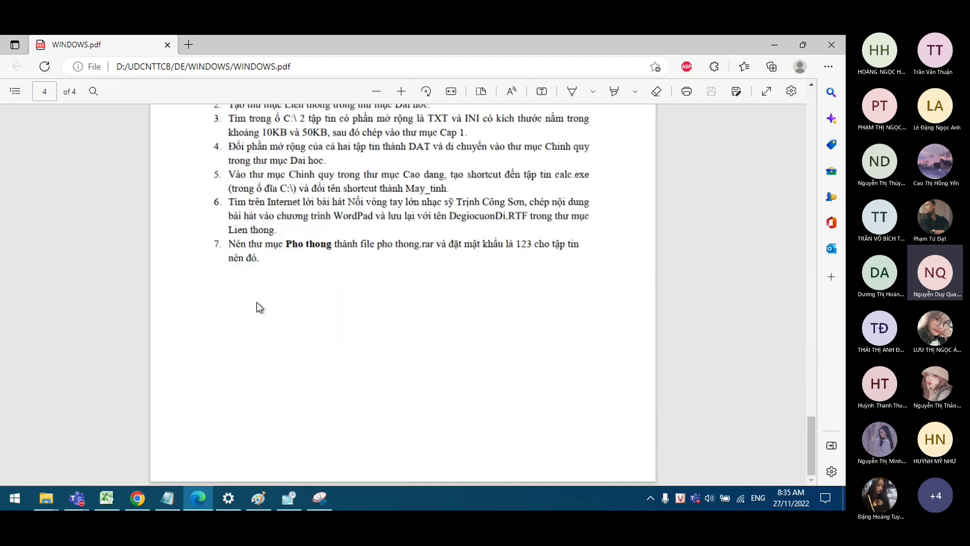
scroll(345, 313, up, 3)
scroll(396, 320, up, 6)
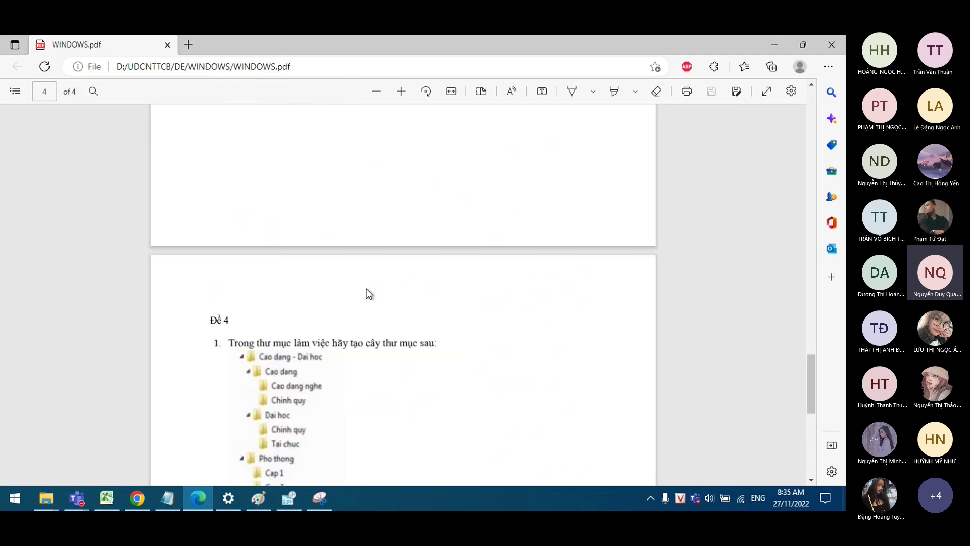
scroll(366, 292, up, 10)
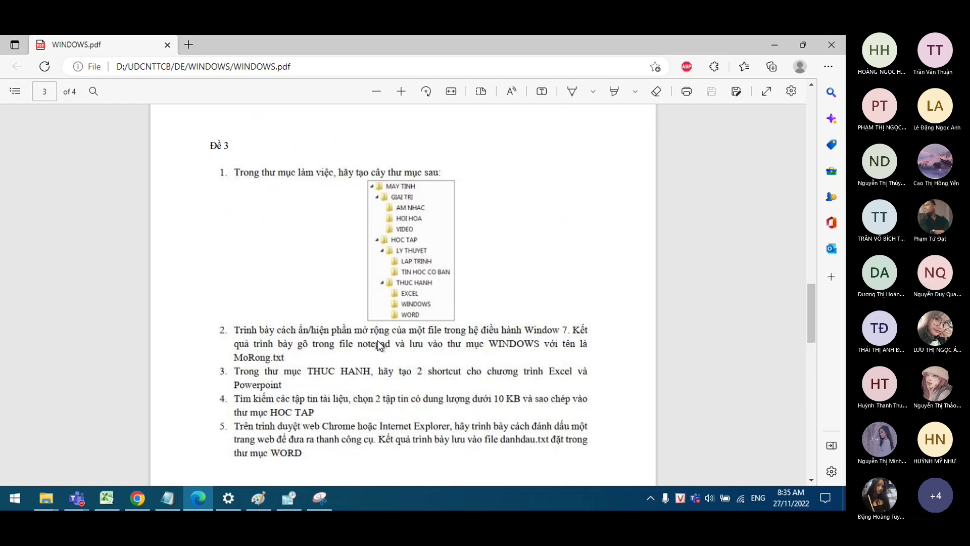
click(77, 498)
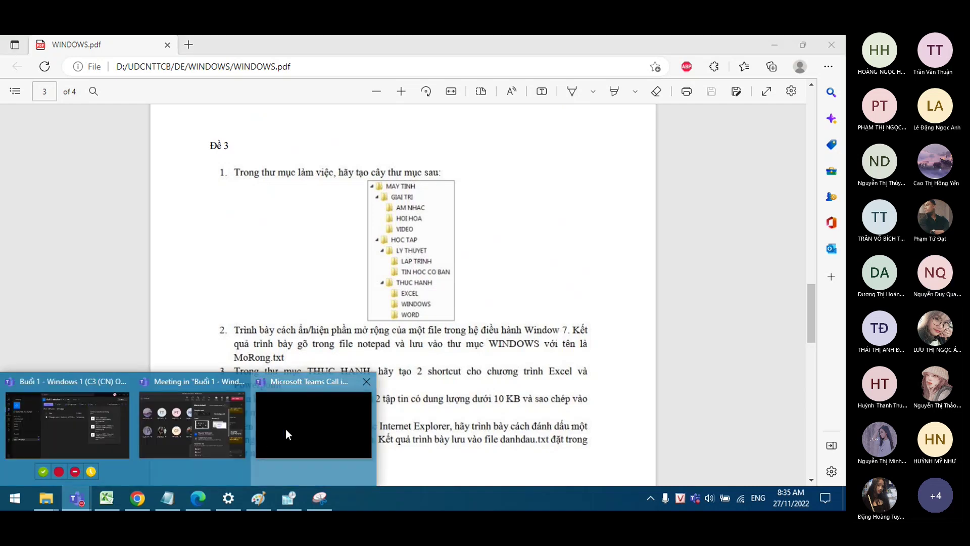
click(286, 429)
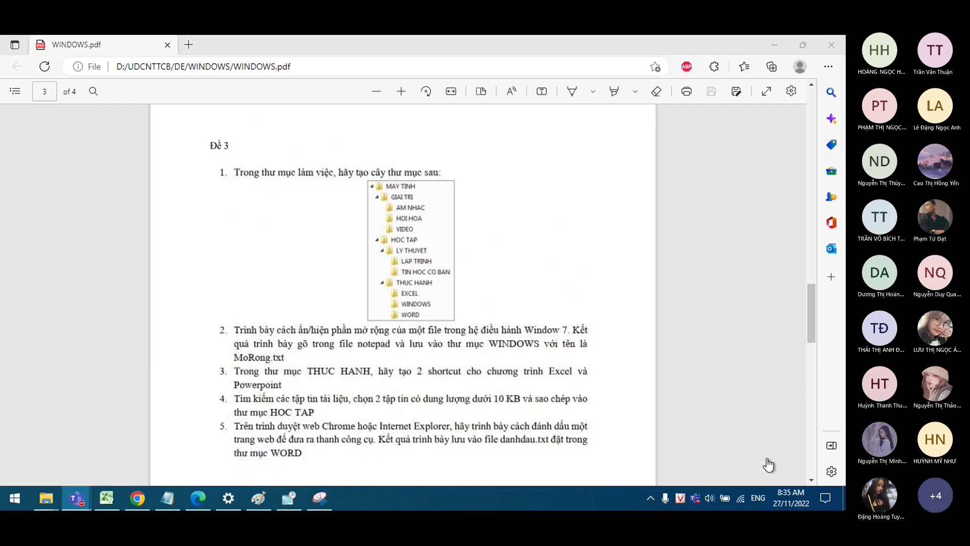